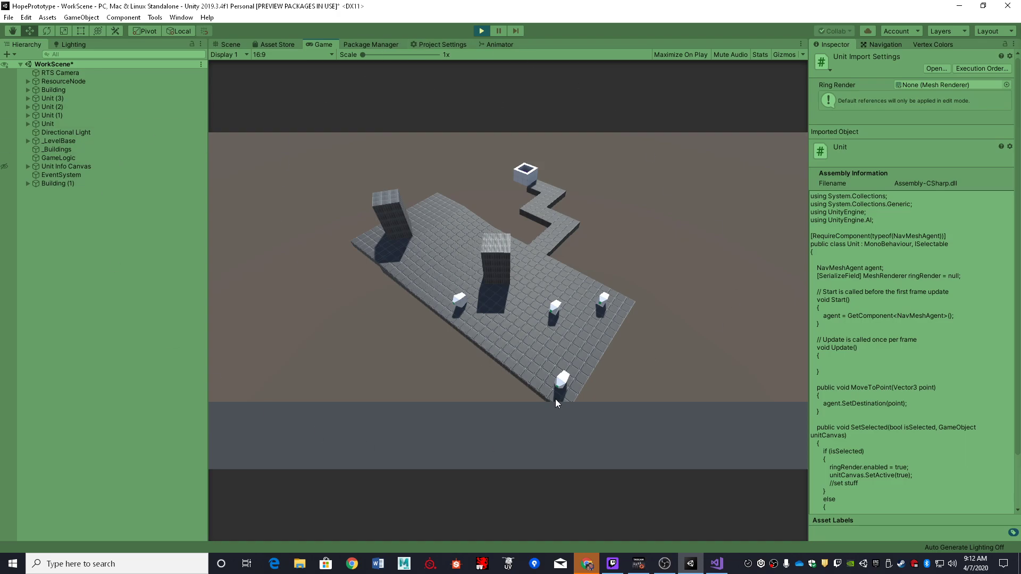
- Test unit movement in the running game by selecting two units individually and sending each one to a different destination
left_click(566, 378)
right_click(433, 214)
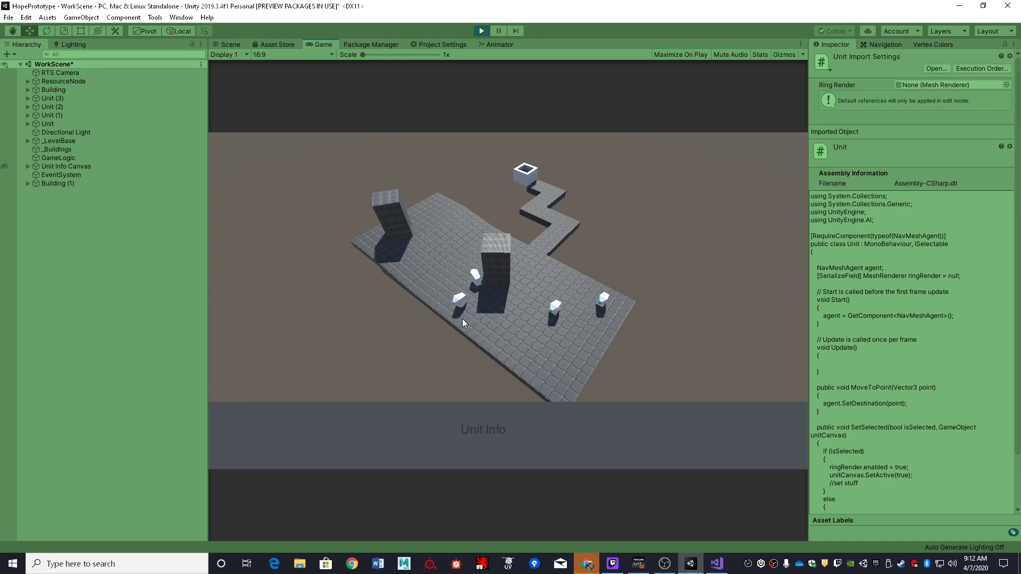
left_click(461, 297)
right_click(529, 177)
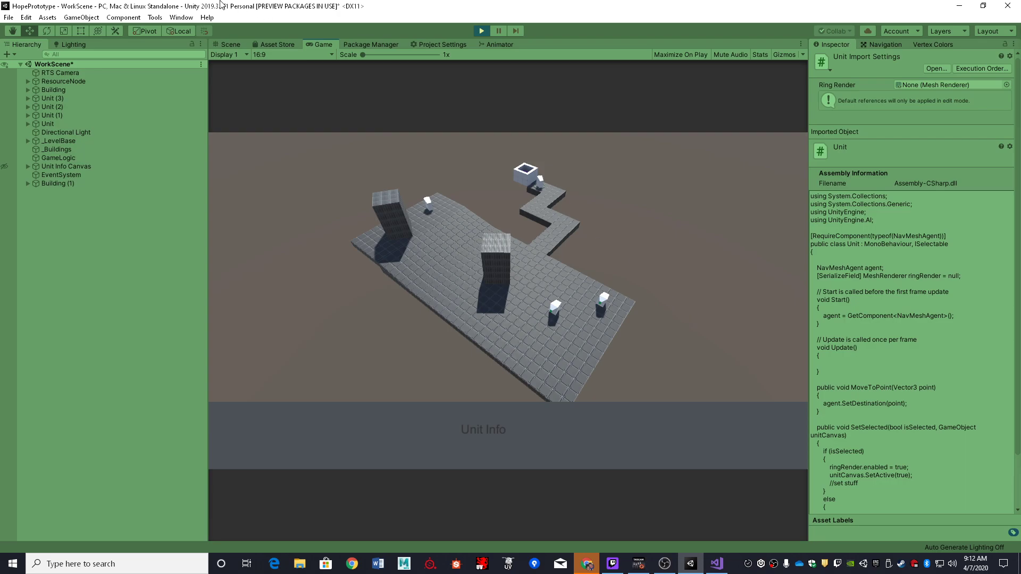
- Exit play mode and start a new scene, saving the changes made to WorkScene
left_click(481, 31)
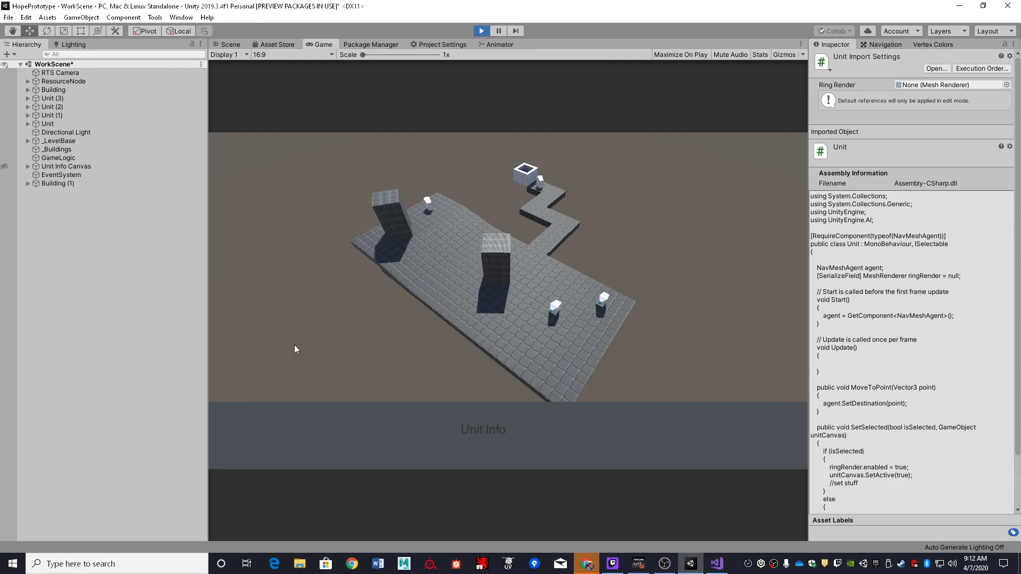
key("alt+F4")
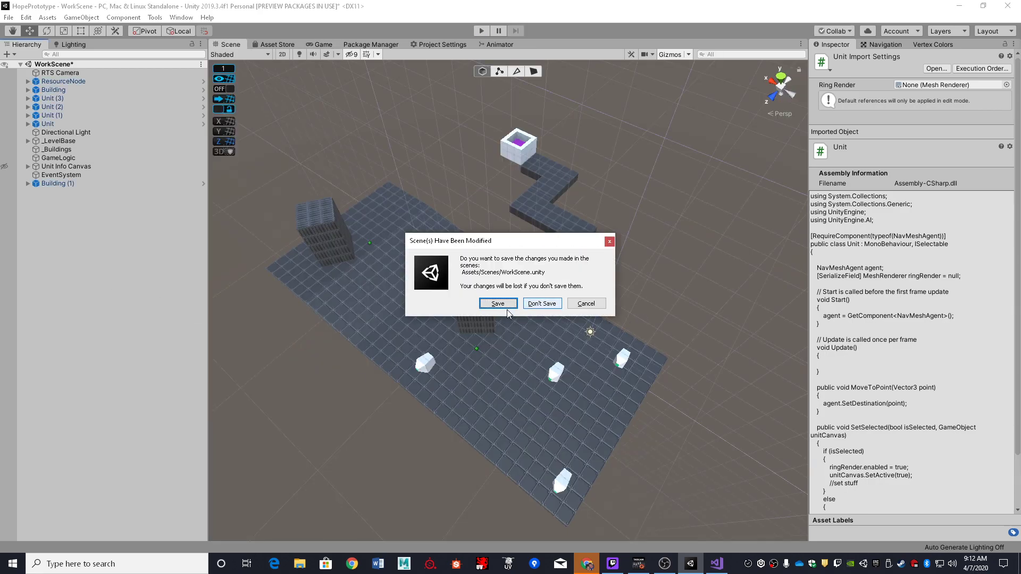
left_click(497, 303)
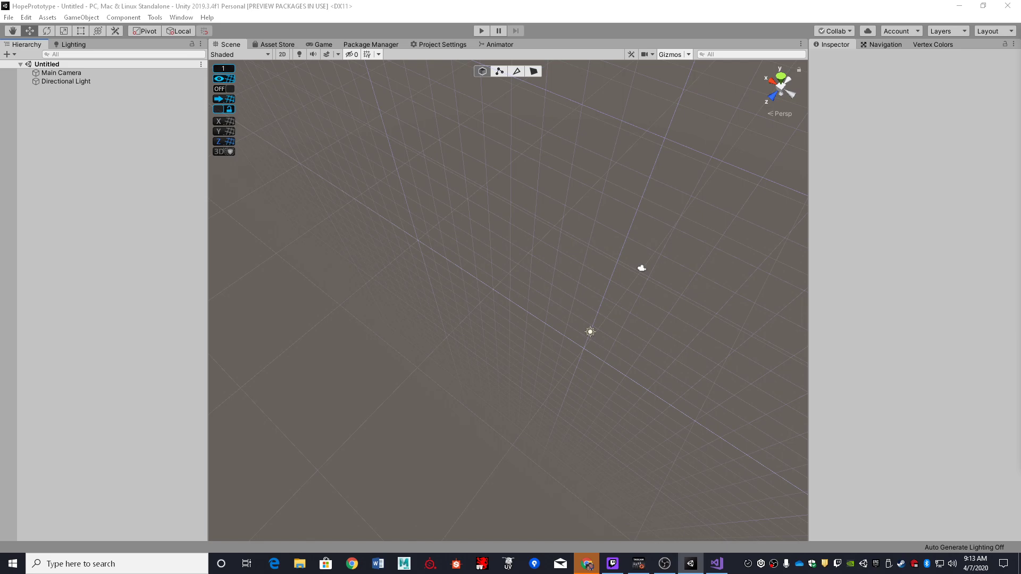
- Build a ProBuilder cube sized X 16, Y 1, Z 16 as the ground and reset its transform
key("ctrl+shift+k")
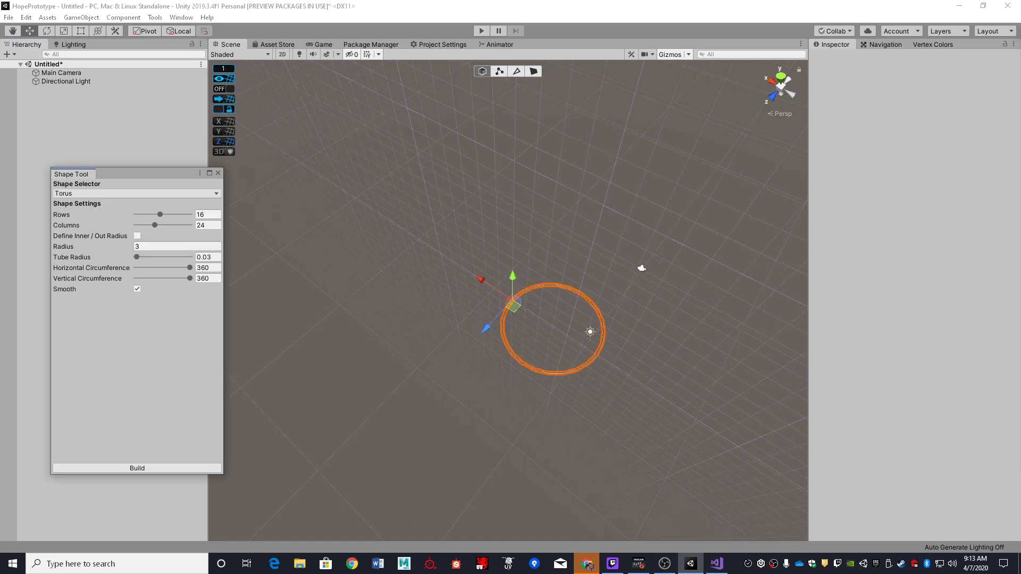
left_click(114, 193)
left_click(110, 210)
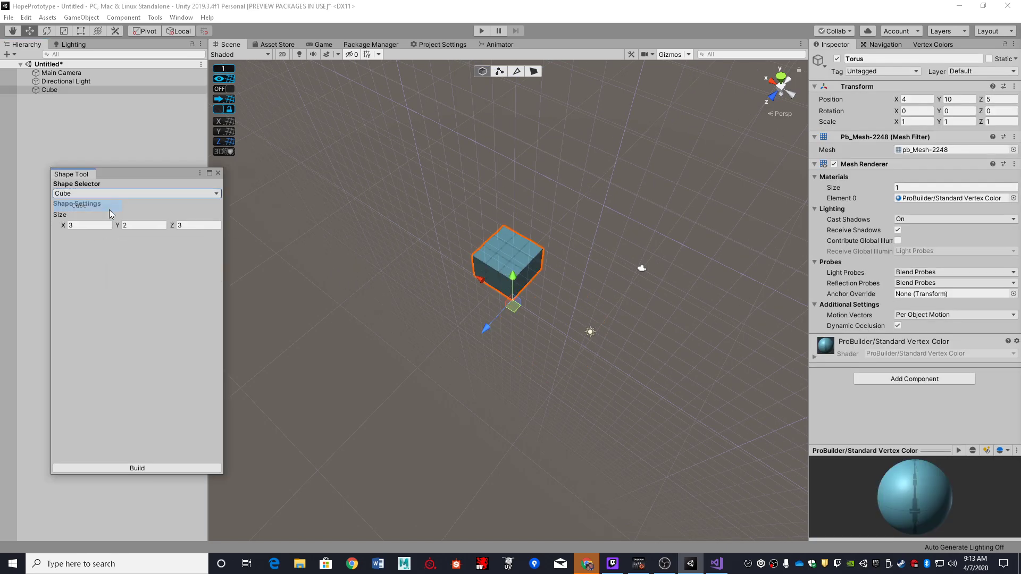
left_click(107, 226)
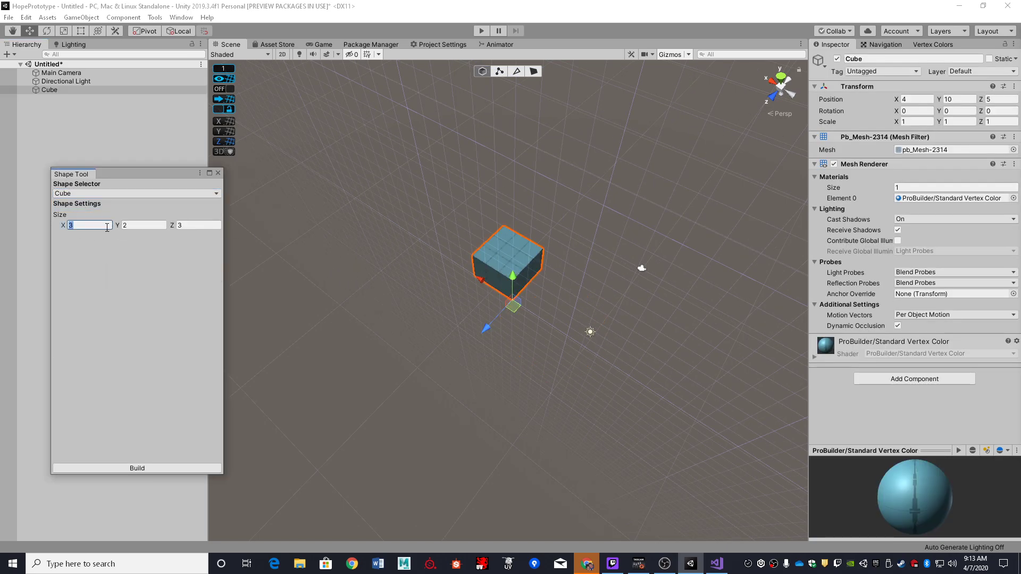
type("16")
key("Tab")
key("Tab")
type("16")
left_click(143, 226)
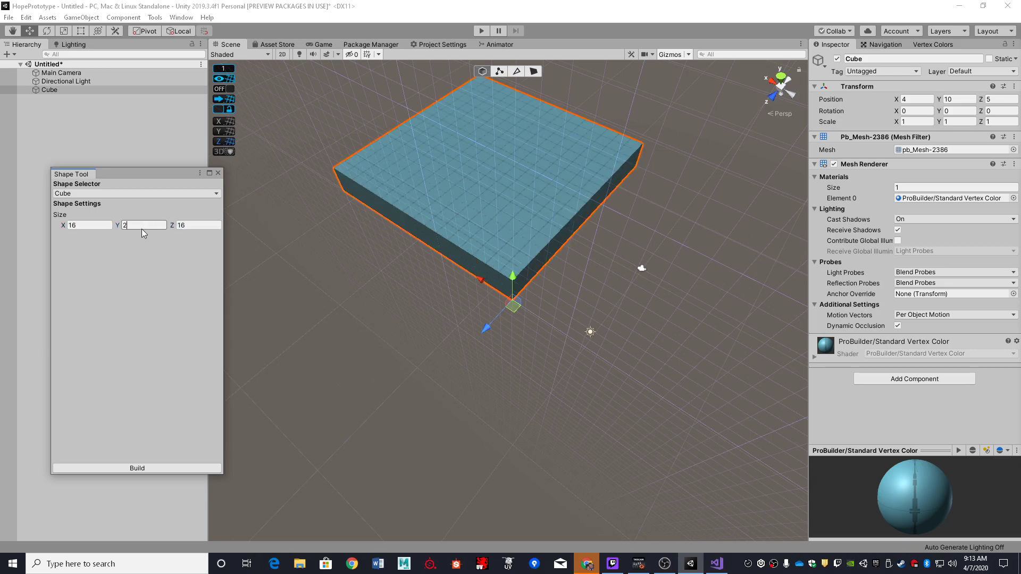
type("1")
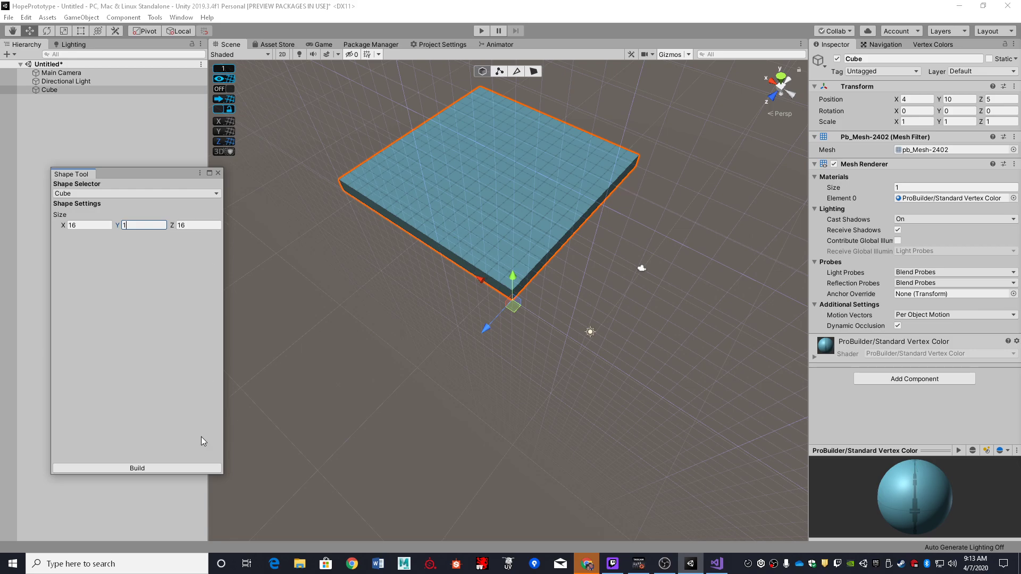
left_click(181, 469)
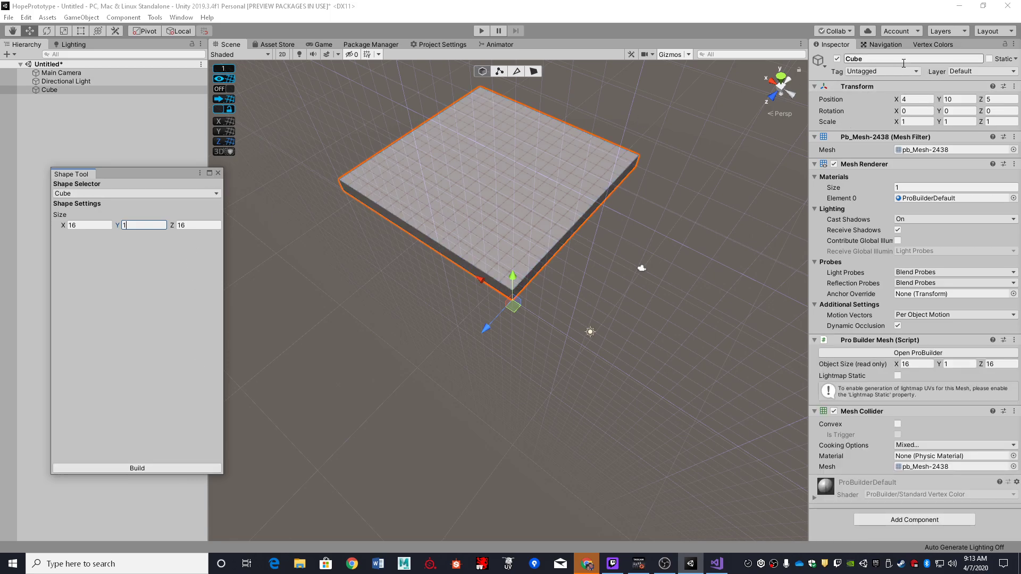
left_click(1014, 86)
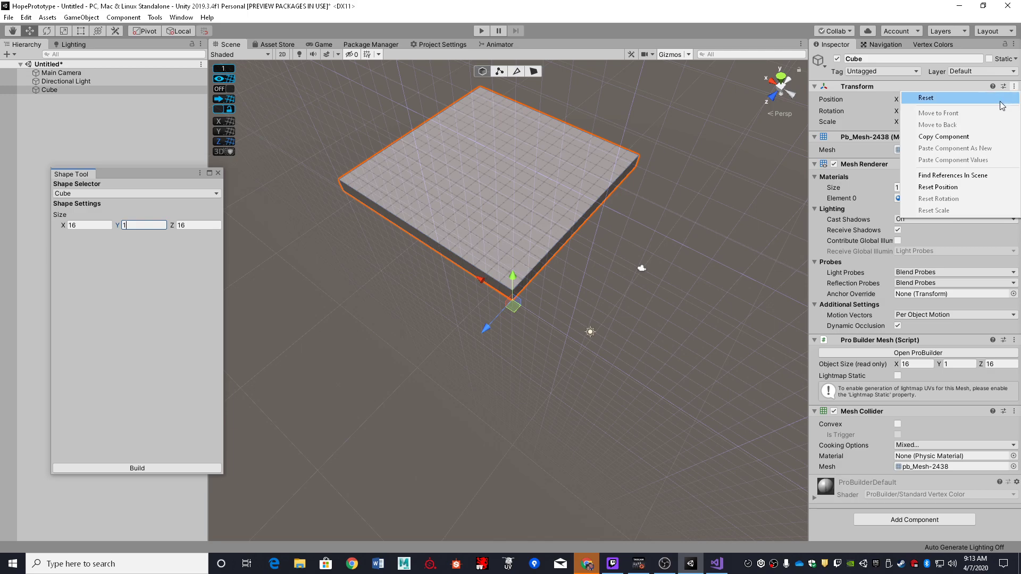
left_click(926, 98)
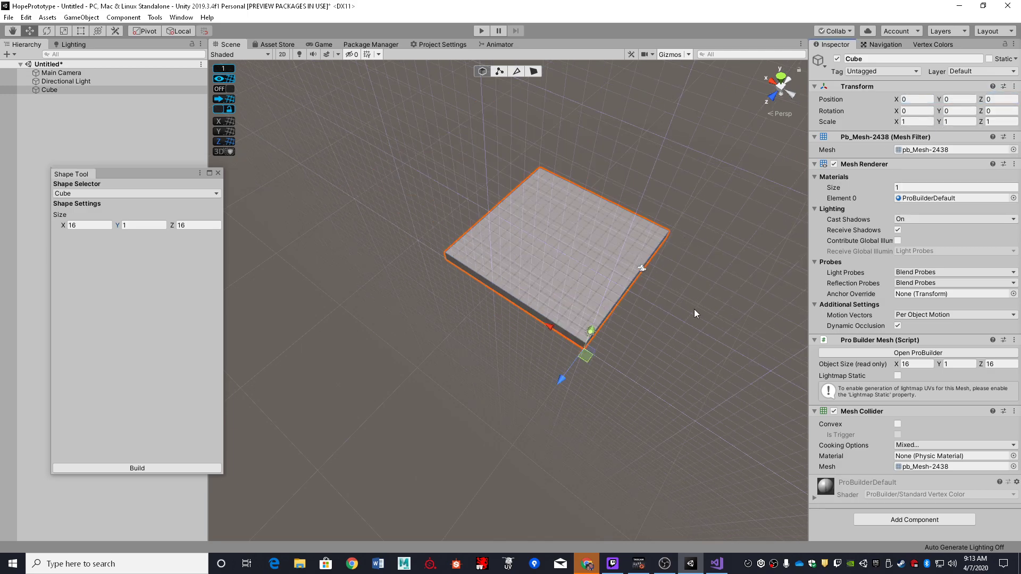
- Build a second ProBuilder cube with a size of 2 on X, Y and Z
left_click(90, 230)
type("4")
key("Tab")
type("2")
left_click(188, 227)
type("4")
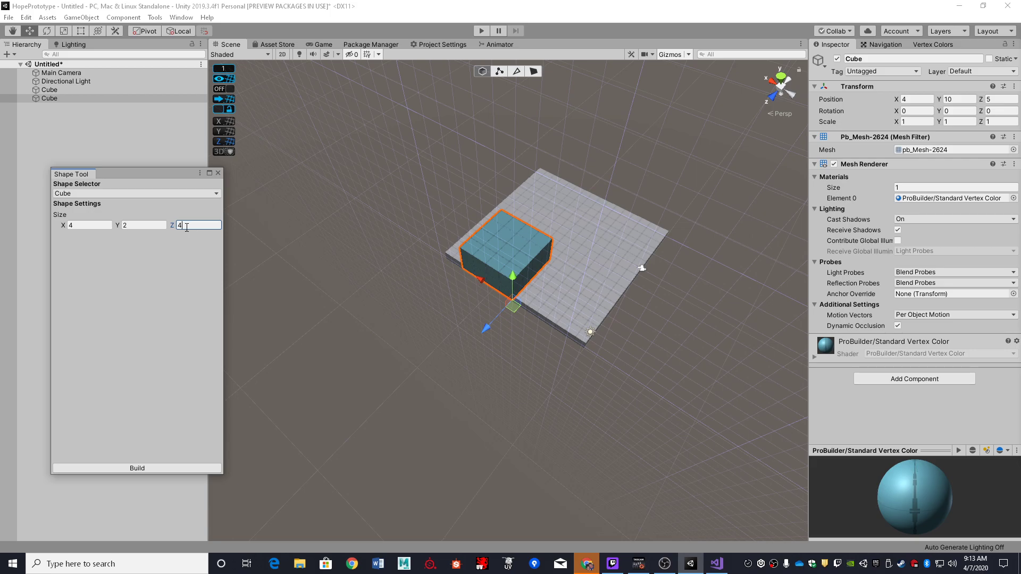
left_click(94, 227)
type("2")
left_click(205, 226)
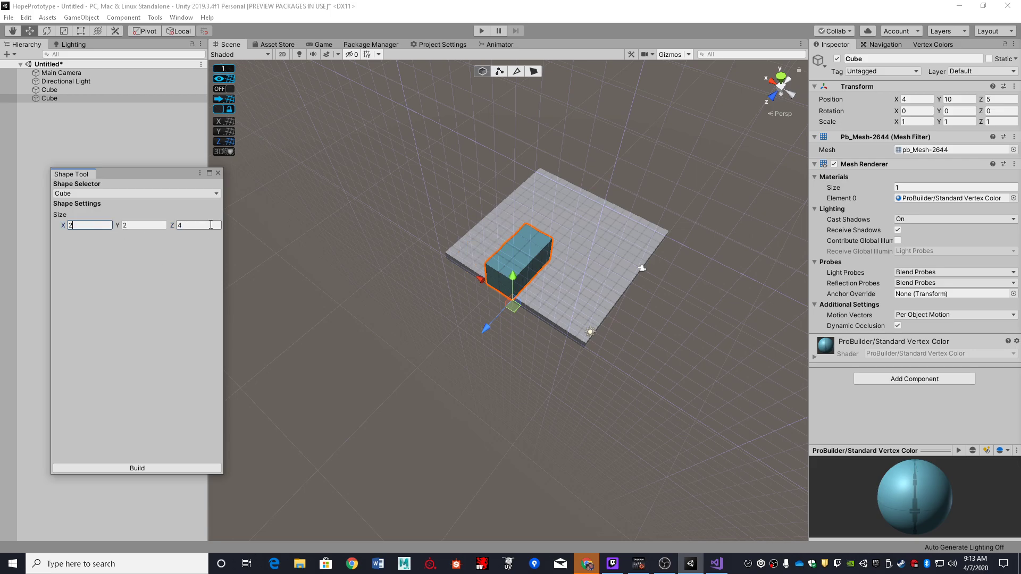
type("2")
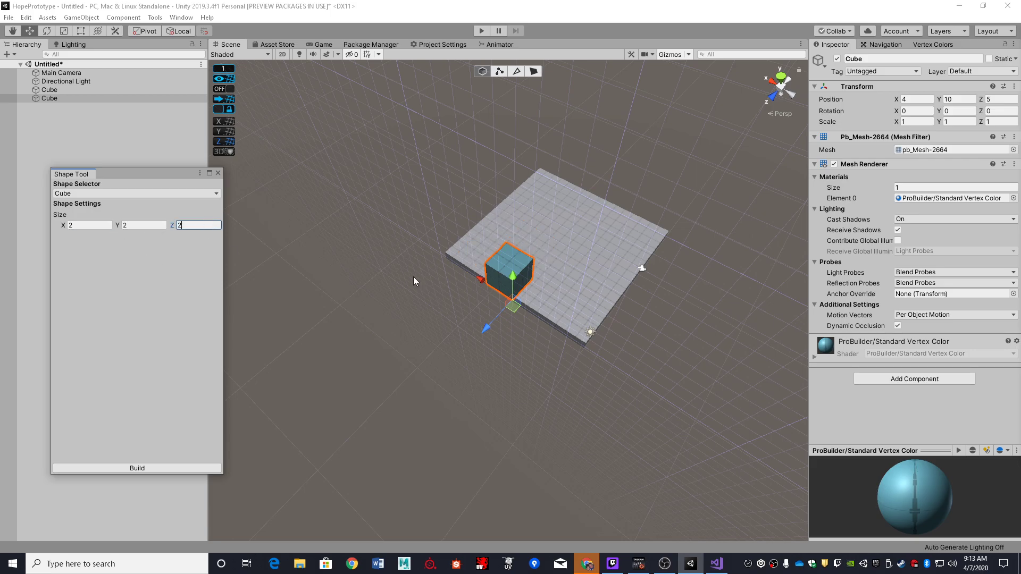
left_click(150, 467)
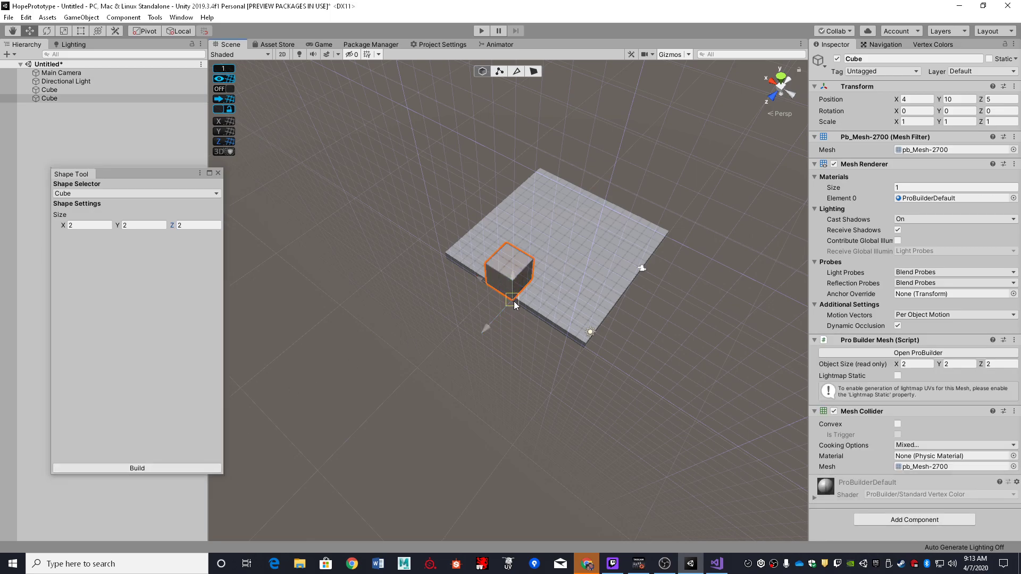
- Set the small cube on the ground's surface and duplicate it twice, spreading the three obstacles apart, and close the Shape Tool
left_click_drag(514, 302, 502, 258, "ctrl+shift")
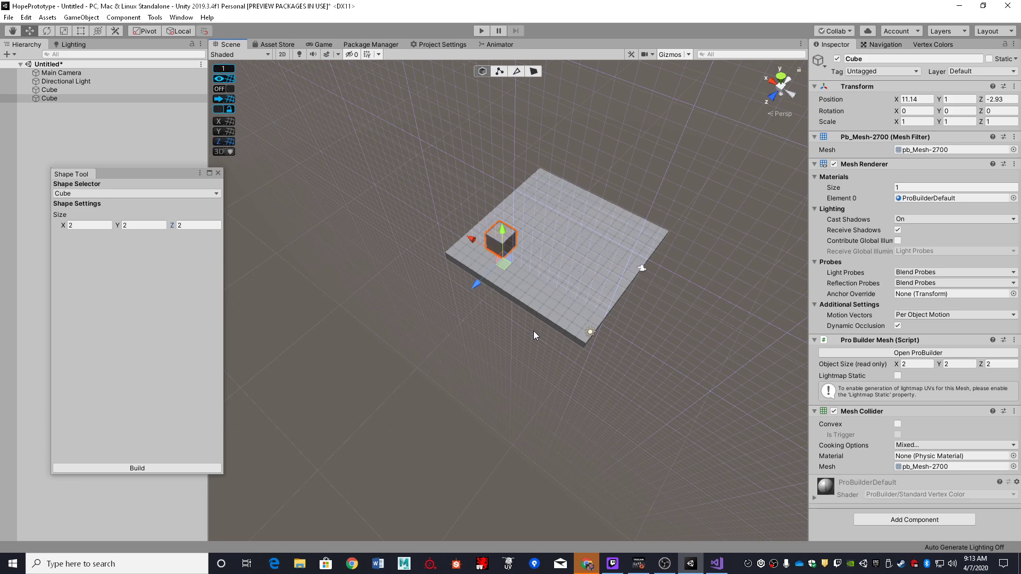
left_click_drag(501, 260, 537, 260, "ctrl+shift")
key("ctrl+d")
key("ctrl+d")
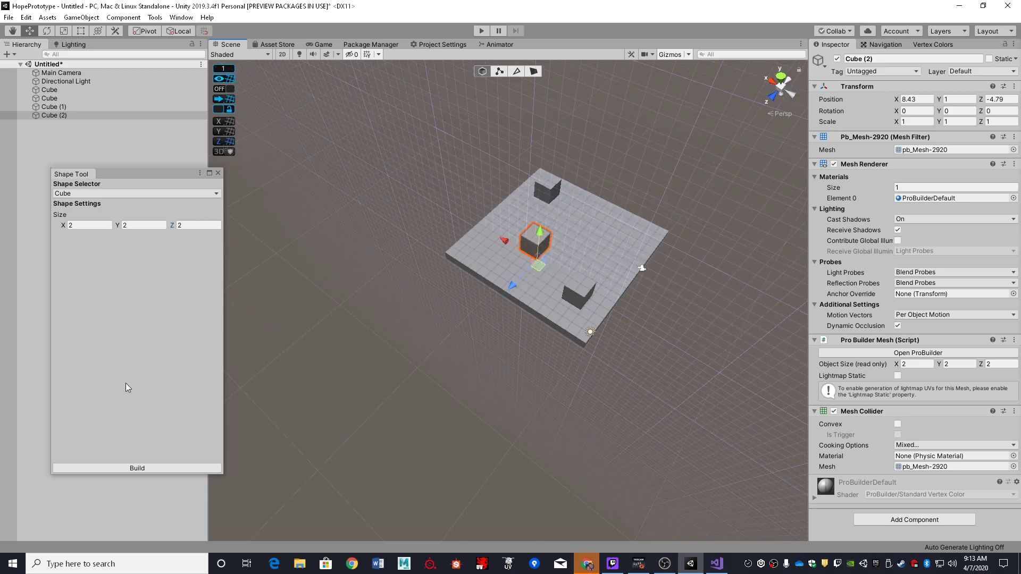
left_click(218, 173)
- Add a 3D capsule to the scene and place it on the ground at about X 5.33, Y 1, Z -10.85
right_click_drag(400, 219, 320, 221)
left_click(144, 182)
right_click(96, 194)
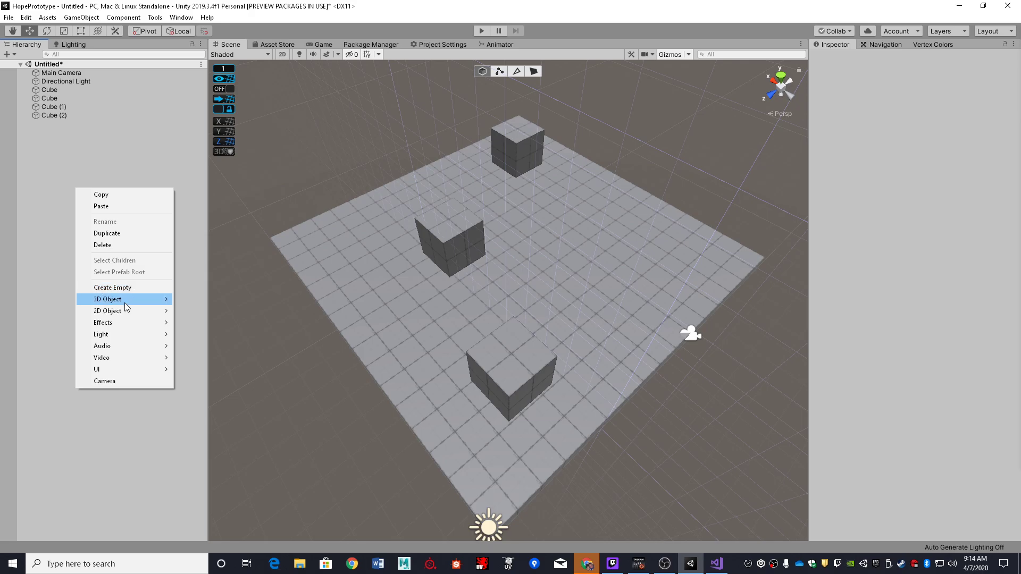
mouse_move(114, 300)
left_click(213, 323)
left_click_drag(517, 299, 607, 248)
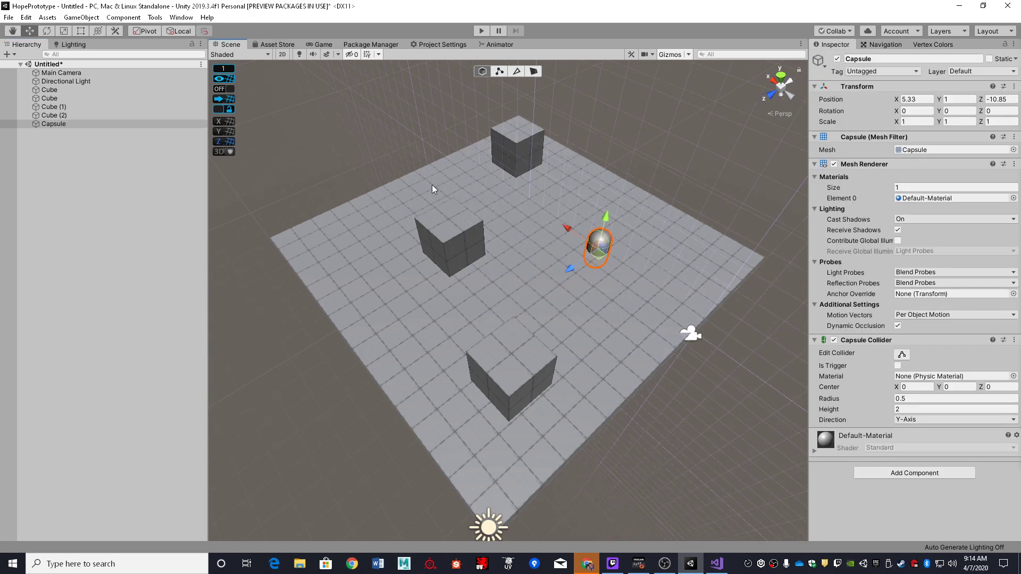
- Switch the transform handles to Global and Center and reposition the capsule at about X 4.64, Y 2, Z -11.39
left_click(179, 30)
left_click_drag(602, 261, 608, 241)
left_click(145, 31)
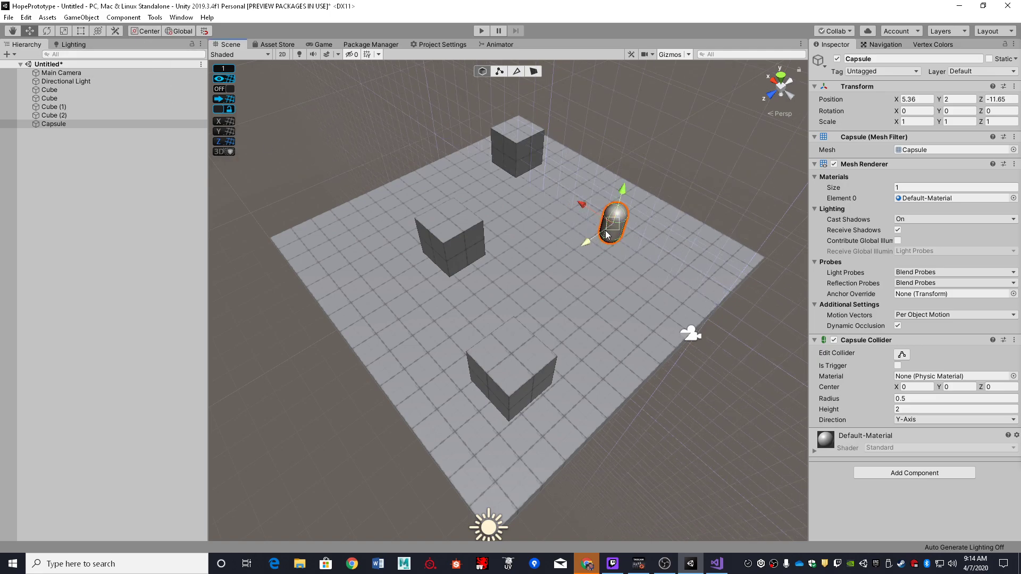
mouse_move(607, 234)
left_mouse_down()
mouse_move(581, 223)
mouse_move(585, 250)
mouse_move(610, 246)
left_mouse_up()
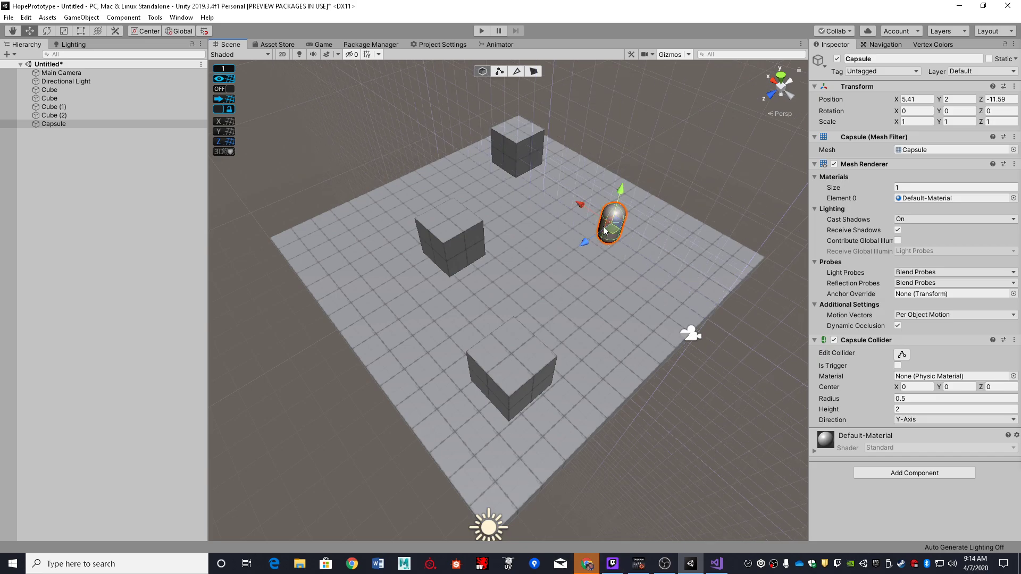
left_click_drag(613, 232, 624, 241)
- Add a cube as a child of the capsule and scale it uniformly to about 0.34
mouse_move(442, 186)
right_mouse_down()
mouse_move(502, 232)
mouse_move(438, 184)
right_mouse_up()
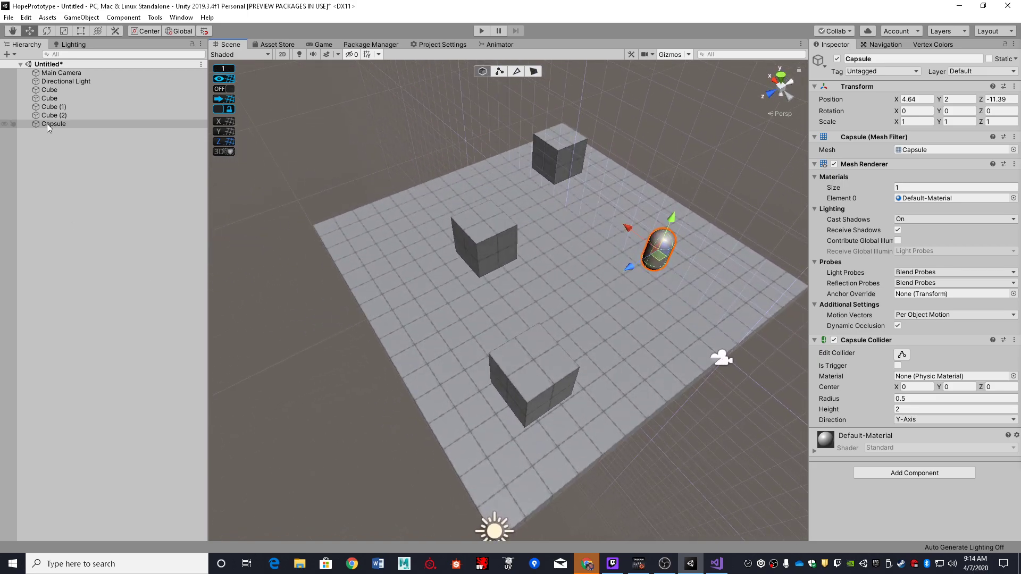
left_click(48, 126)
right_click(48, 126)
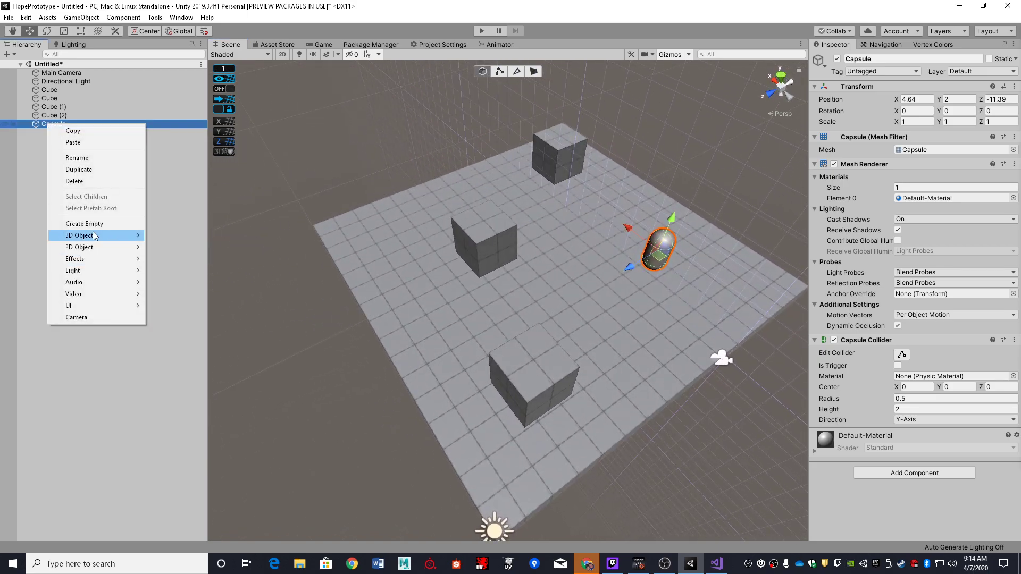
mouse_move(101, 235)
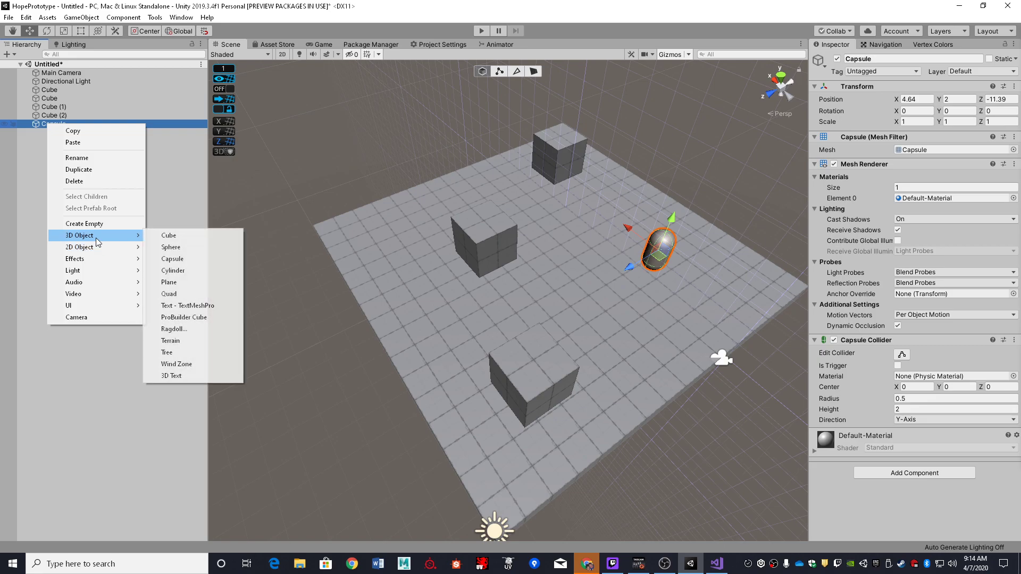
left_click(198, 236)
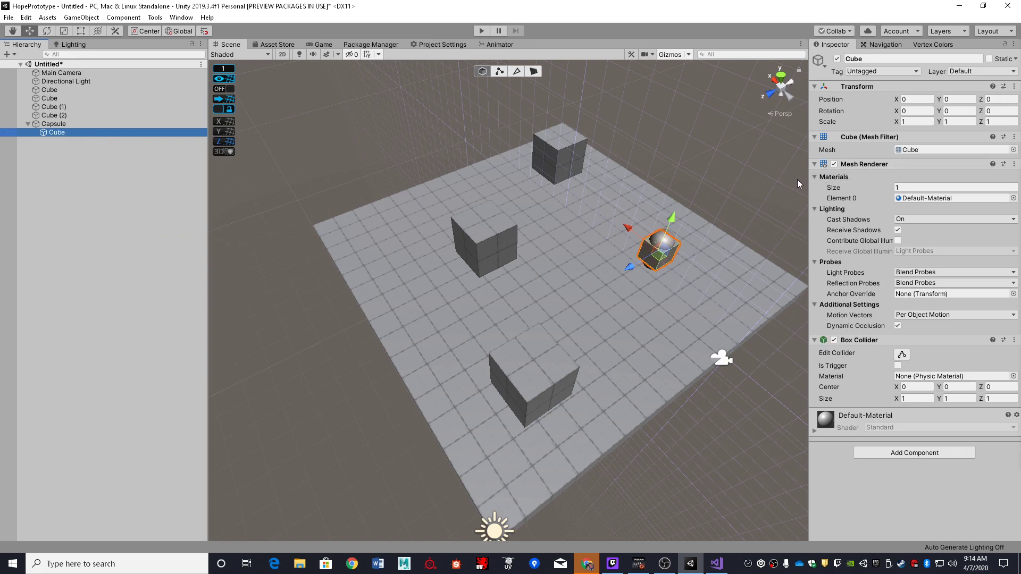
key("r")
left_click_drag(655, 255, 620, 233)
- Move the child cube to the capsule's upper front as a facing marker, at about Y 0.52 and Z 0.51, and deselect it
right_click_drag(701, 241, 680, 281)
key("w")
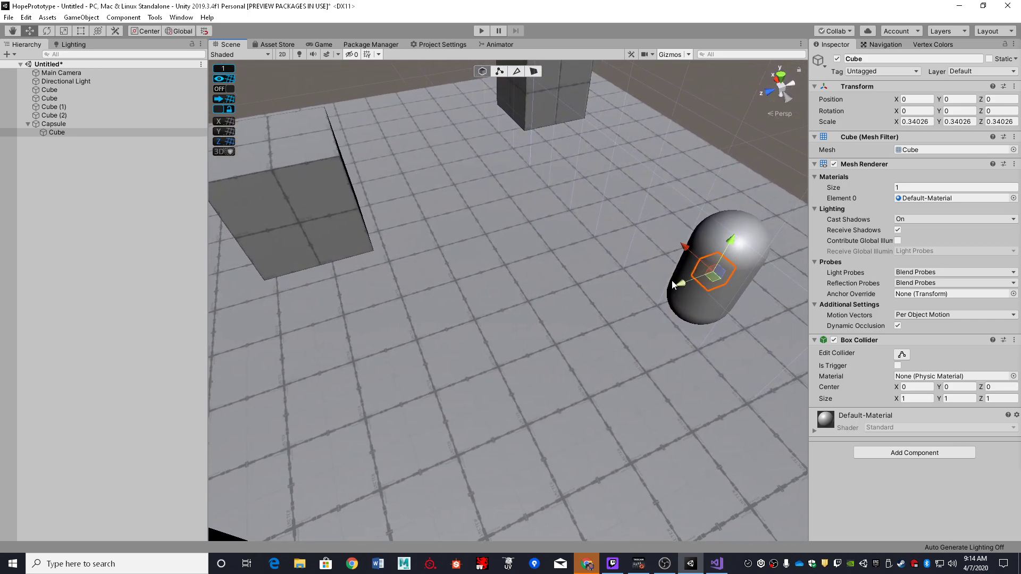
left_click_drag(673, 284, 646, 288)
left_click_drag(705, 253, 708, 225)
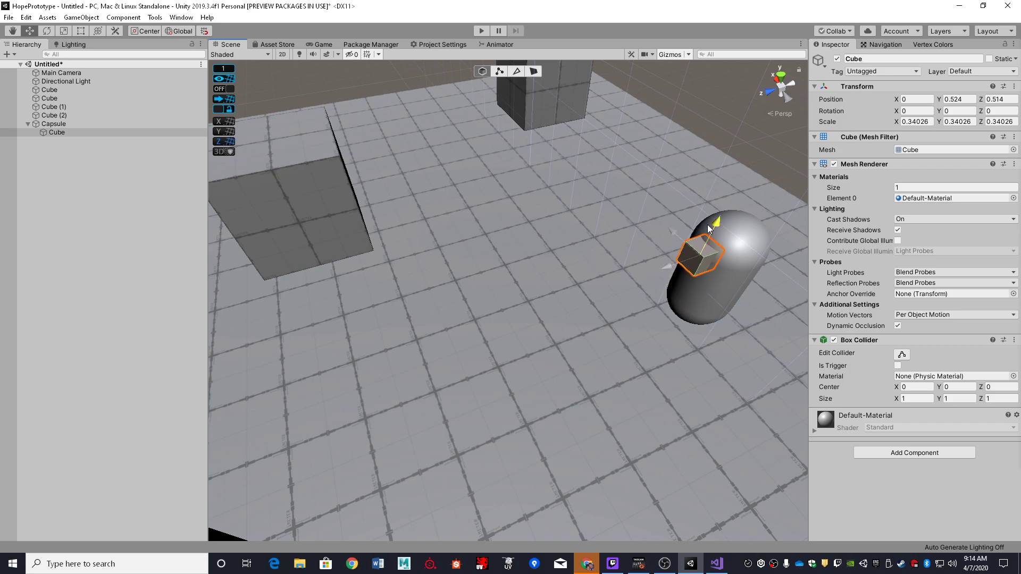
right_click_drag(524, 155, 541, 163)
key("s")
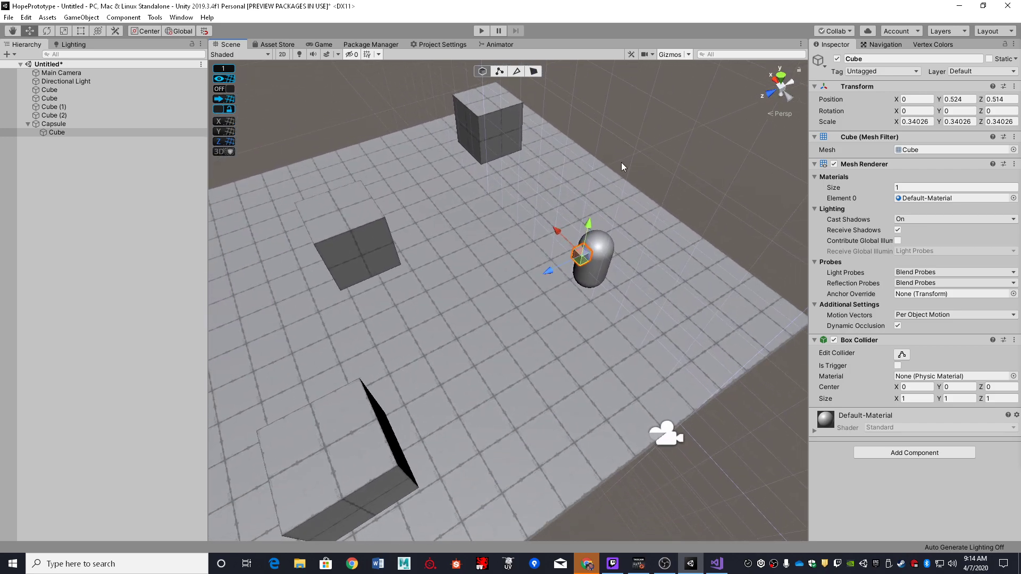
left_click(678, 94)
right_click_drag(678, 94, 717, 136)
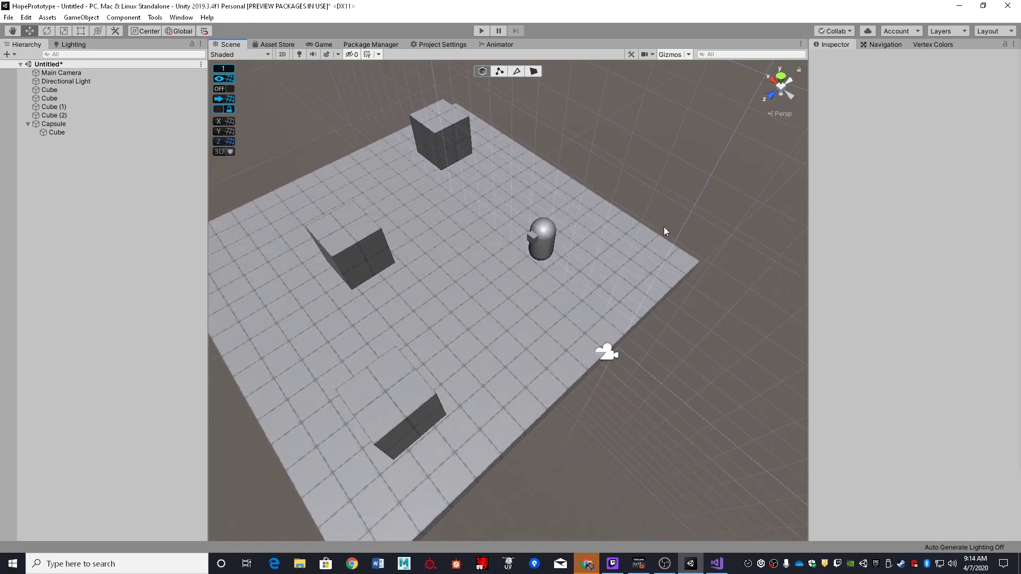
- Create an empty object at the scene's root level and reset its transform
left_click(57, 125)
left_click(54, 193)
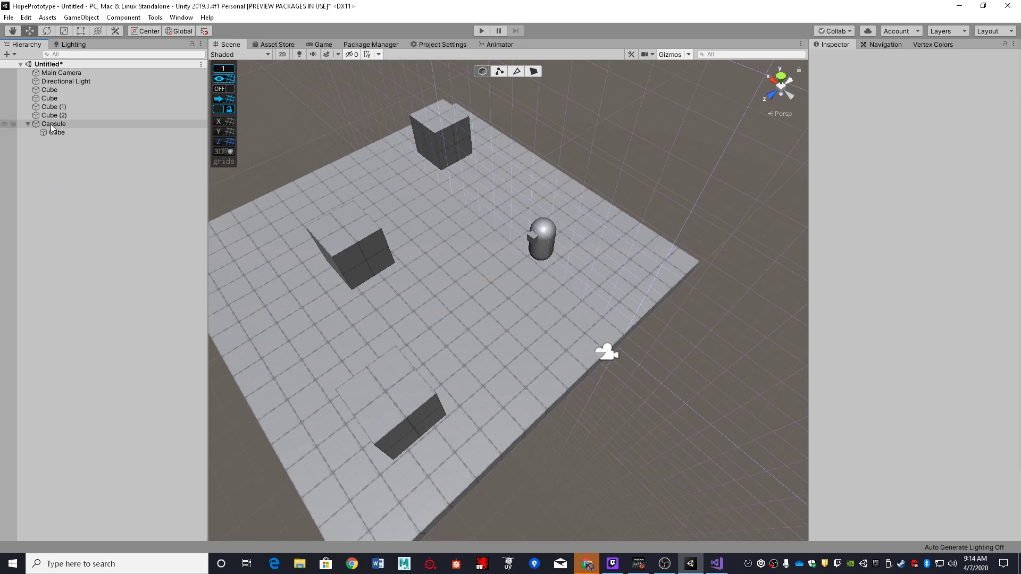
right_click(53, 178)
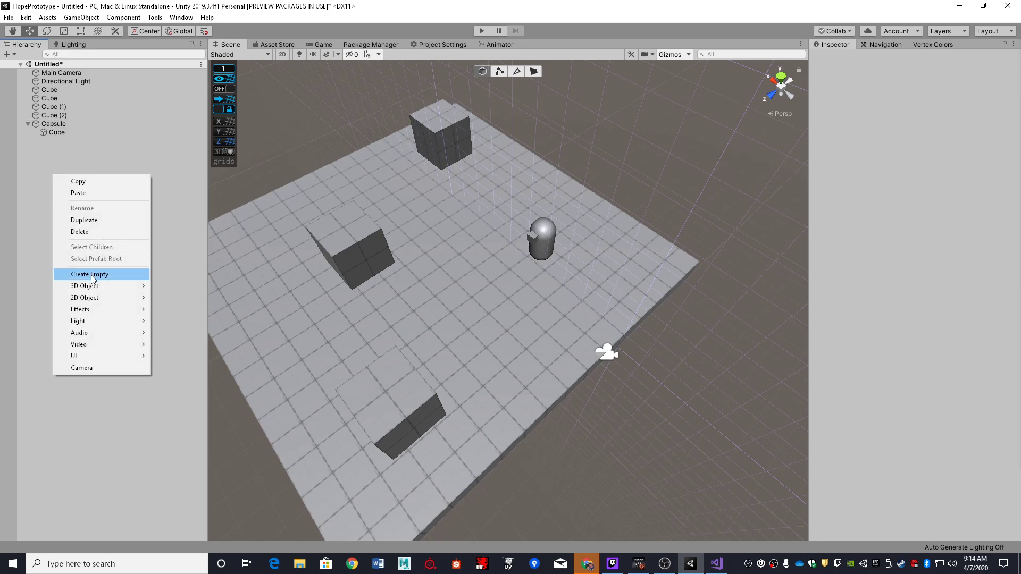
left_click(86, 273)
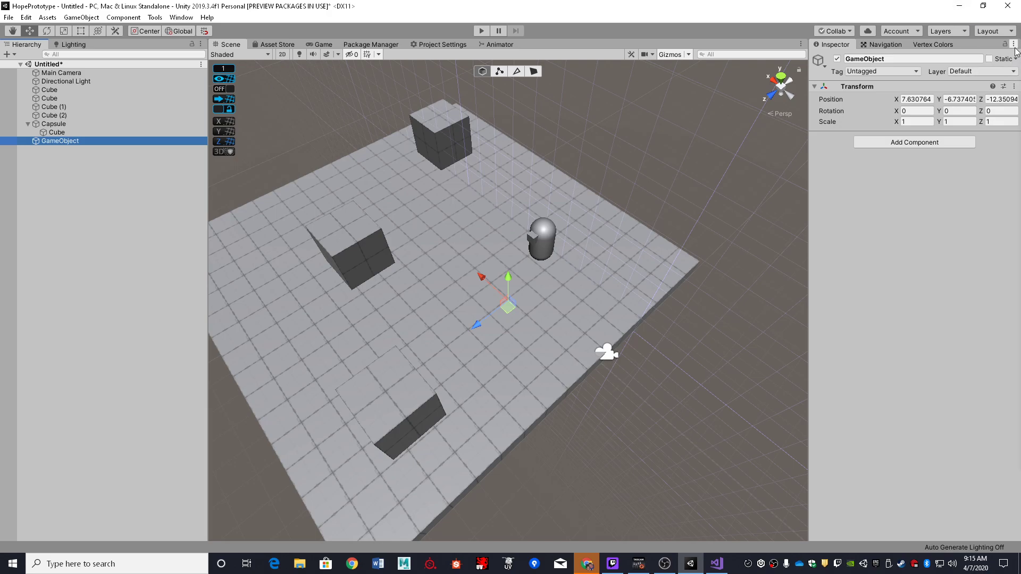
left_click(1015, 86)
left_click(923, 98)
- Rename the empty object to _Level
left_click(899, 60)
key("BackSpace")
type("_Level")
key("Return")
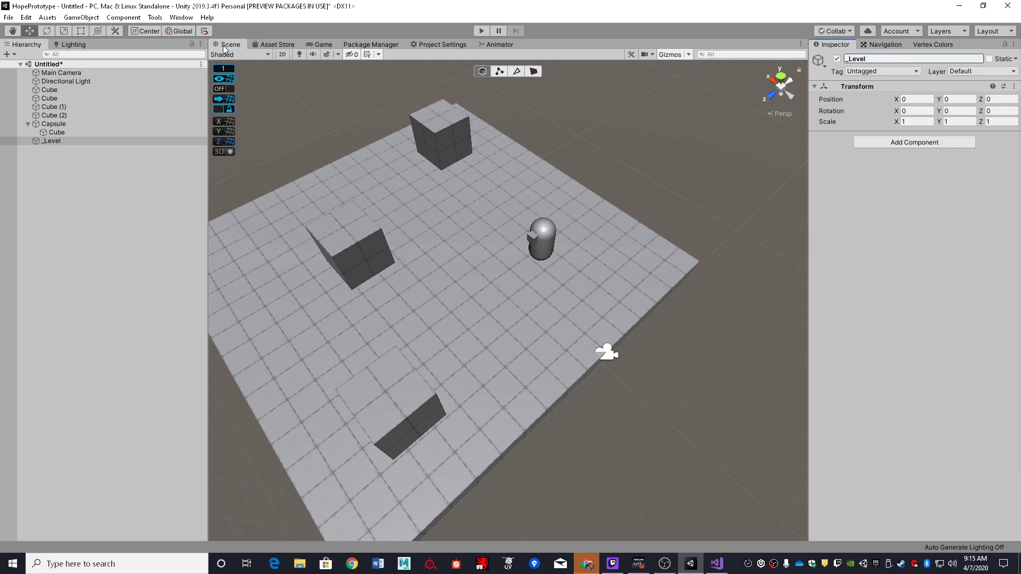
- Make the ground and the three obstacle cubes children of the _Level object, and clear the selection
left_click(52, 115)
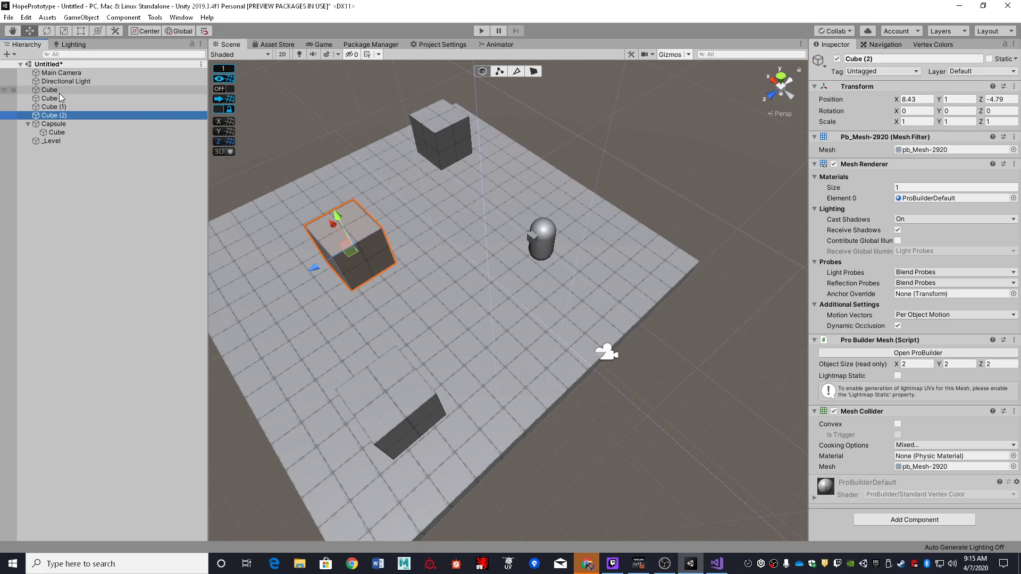
left_click(59, 94, "shift")
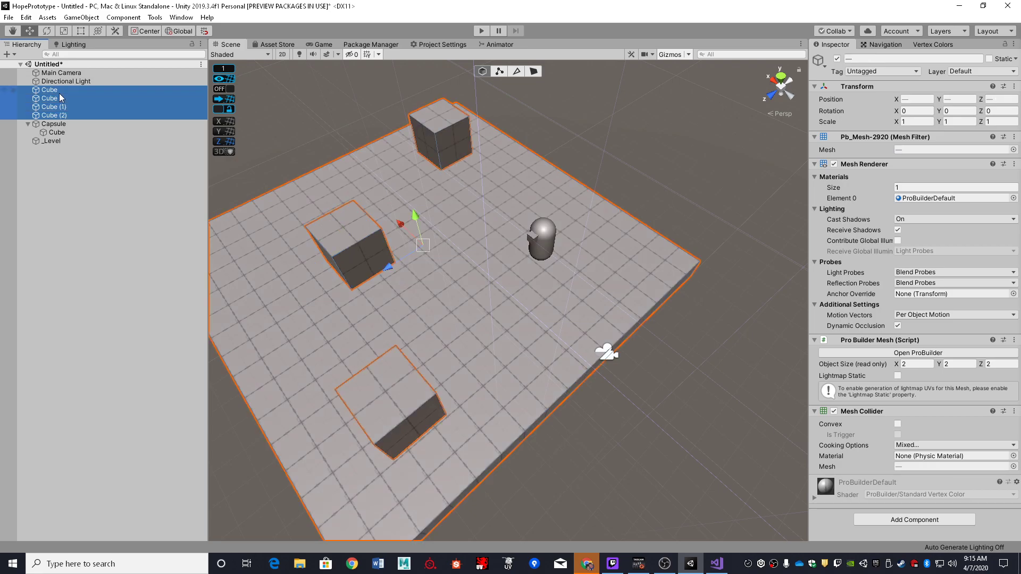
left_click_drag(59, 94, 68, 142)
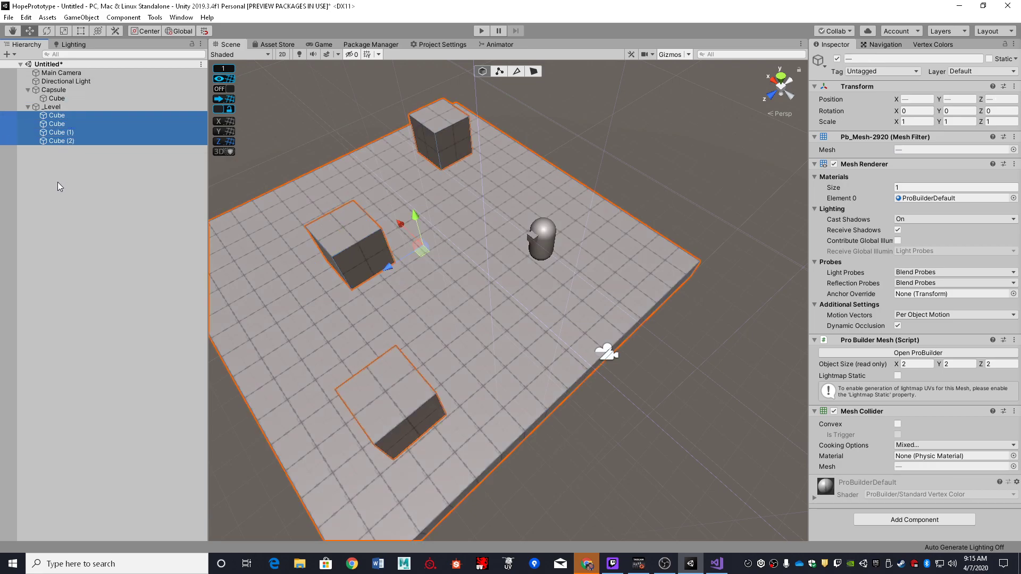
left_click(58, 184)
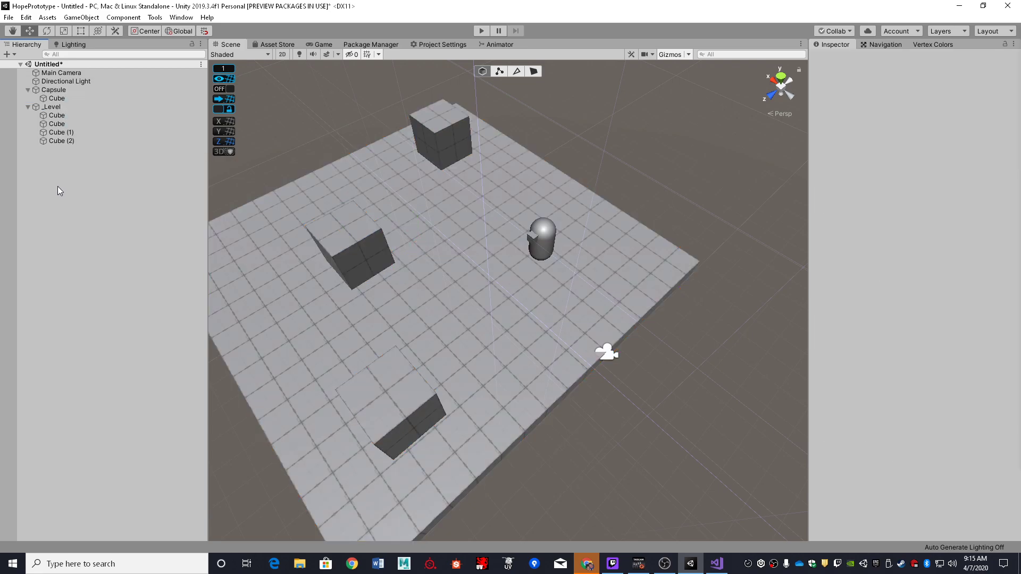
right_click(56, 93)
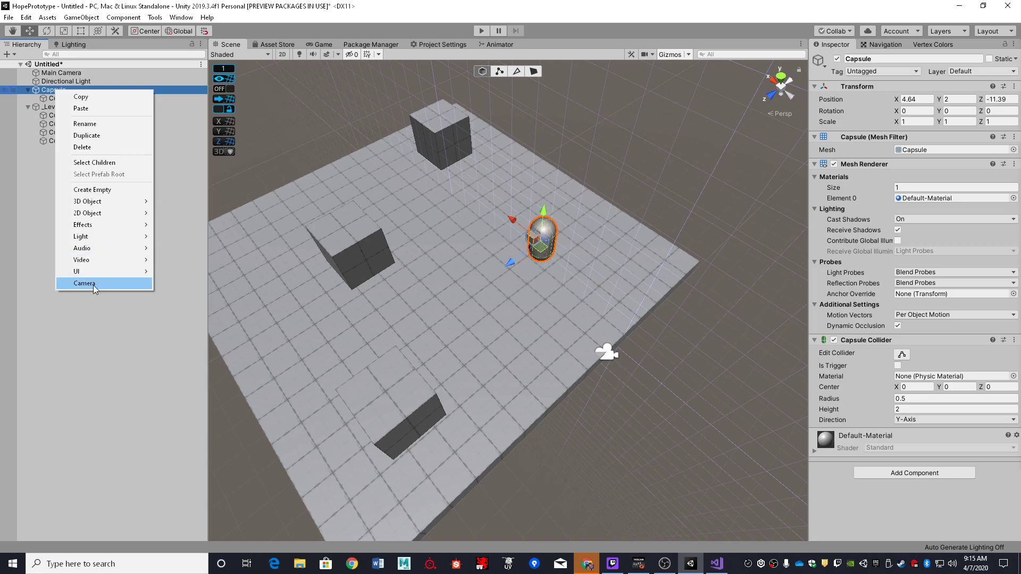
mouse_move(77, 274)
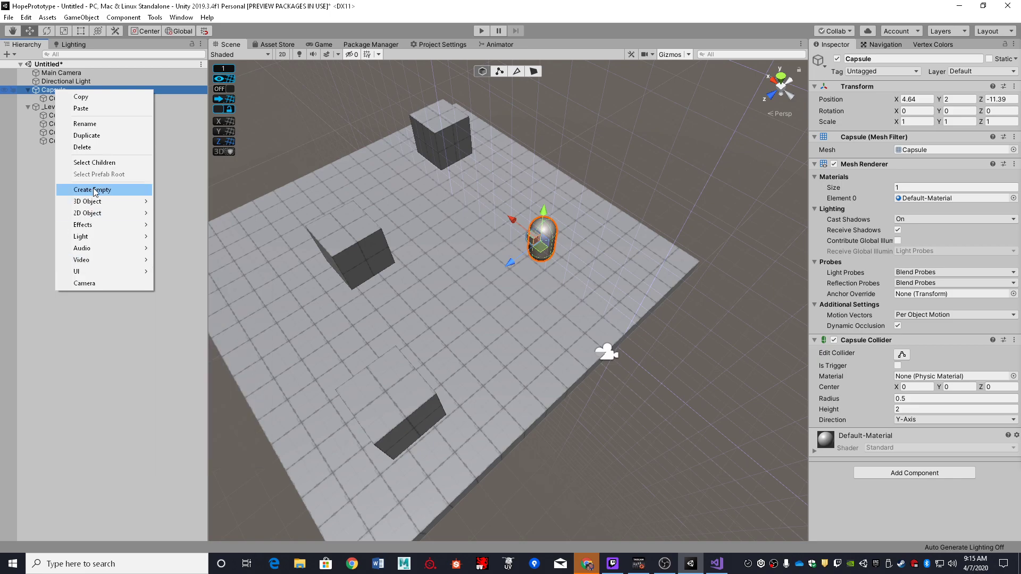
left_click(95, 190)
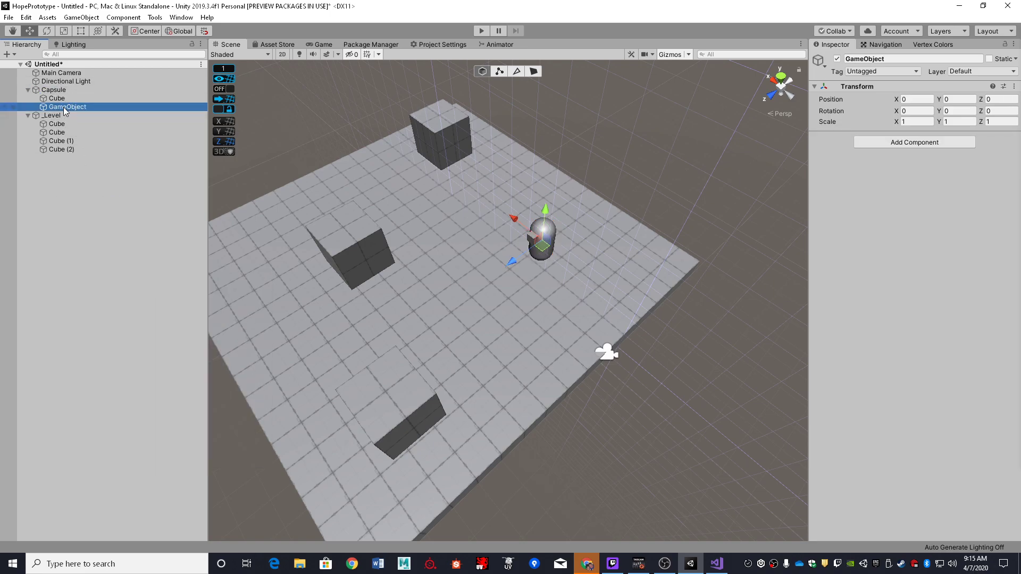
key("Delete")
- Create an empty object at the capsule's position and make it the capsule's parent at the scene's root level
left_click(59, 90)
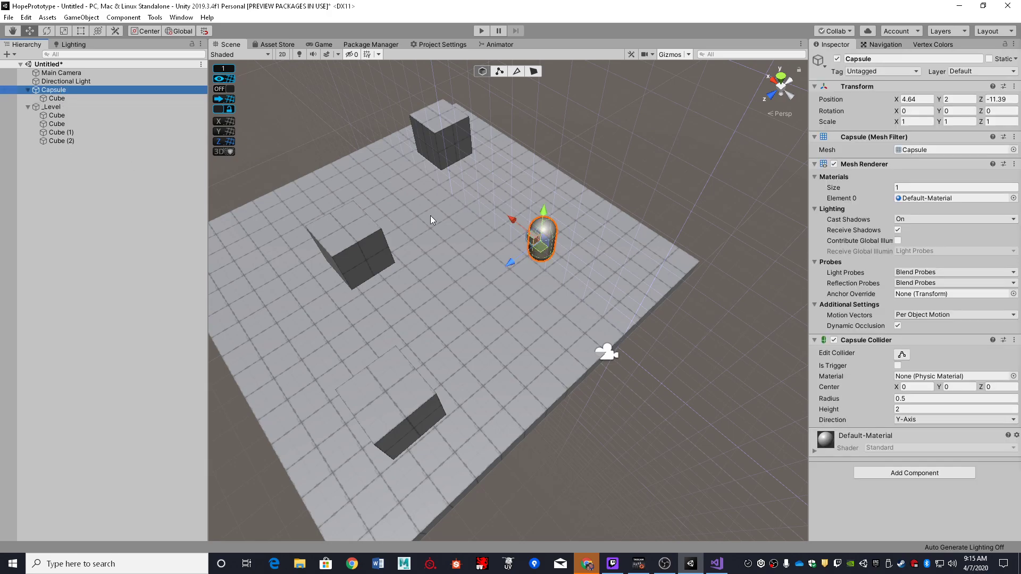
right_click(43, 96)
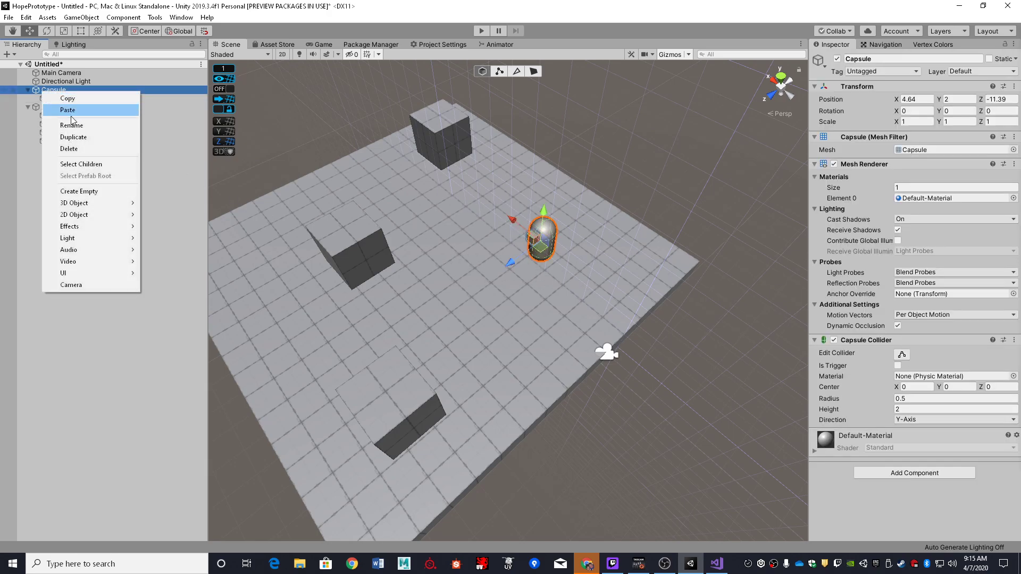
left_click(69, 192)
left_click_drag(68, 108, 67, 91)
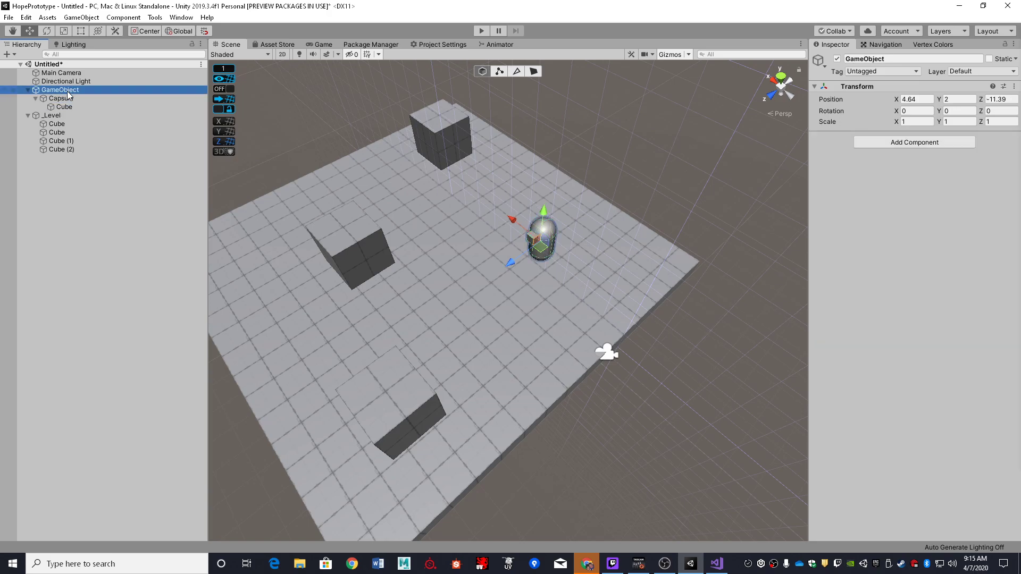
- Rename the capsule's empty parent object to Character and deselect it
key("F2")
type("Ch")
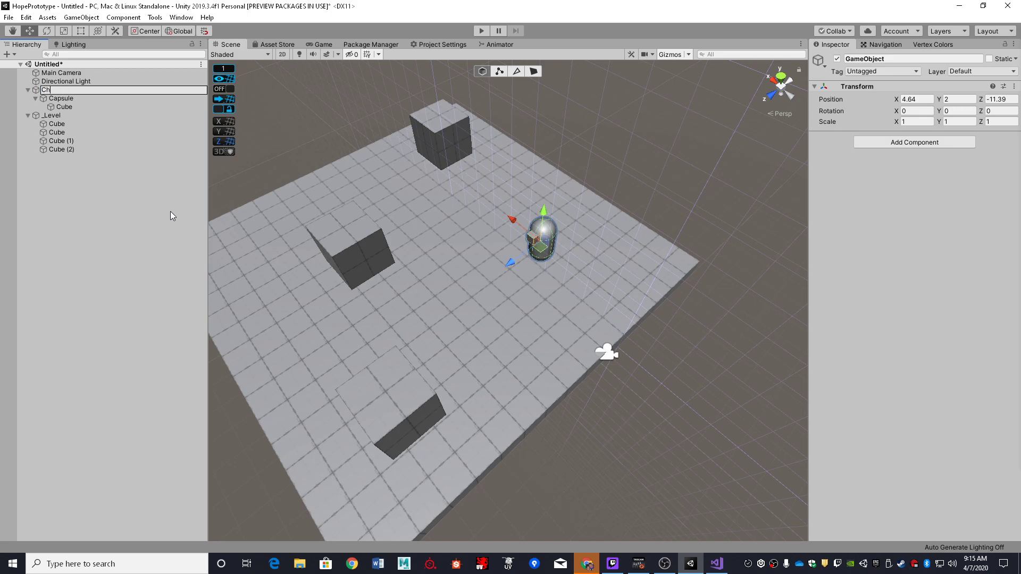
type("aracter")
key("Return")
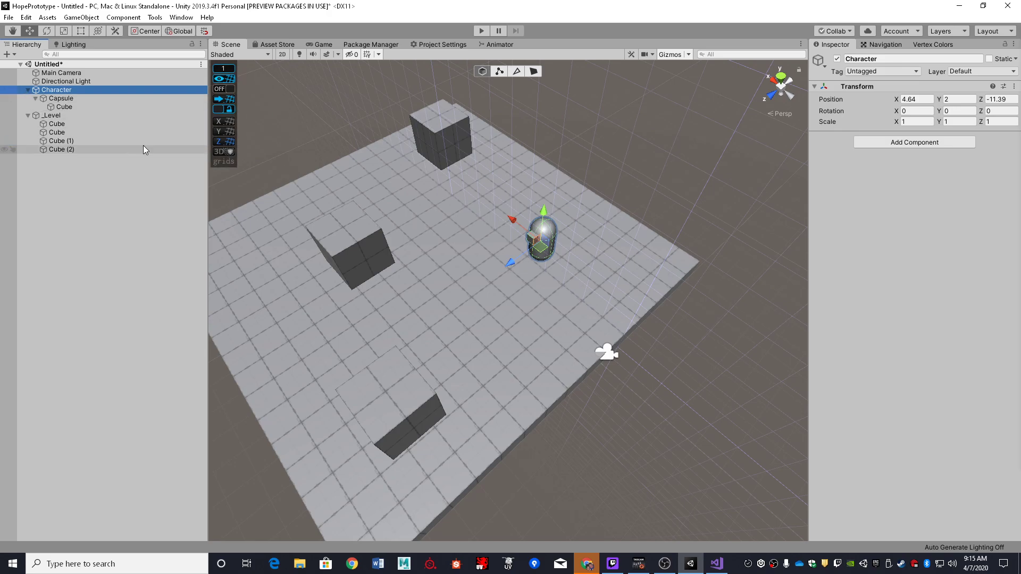
left_click(654, 150)
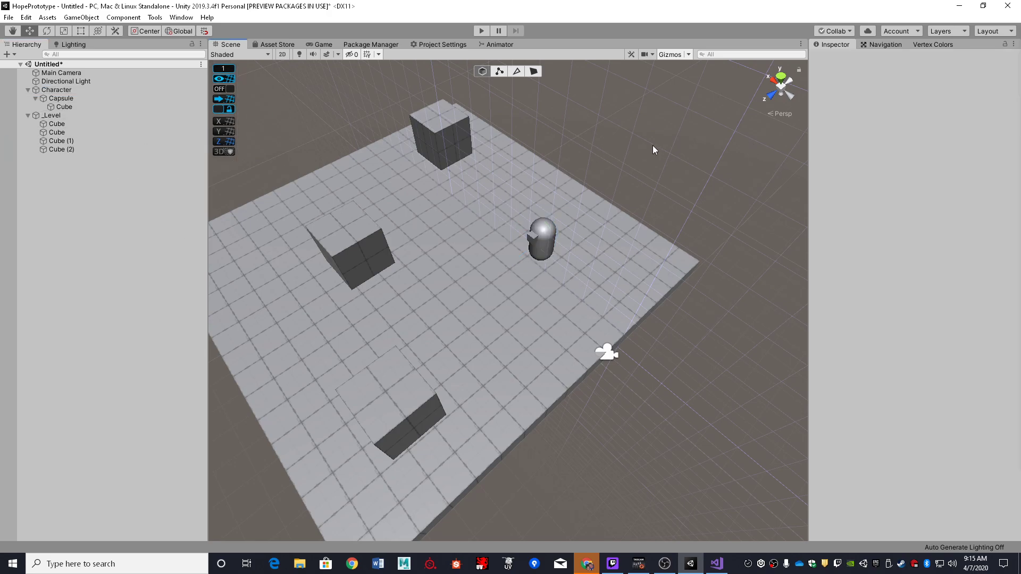
- Save the scene as NavDemo in the project's Assets folder
key("ctrl+s")
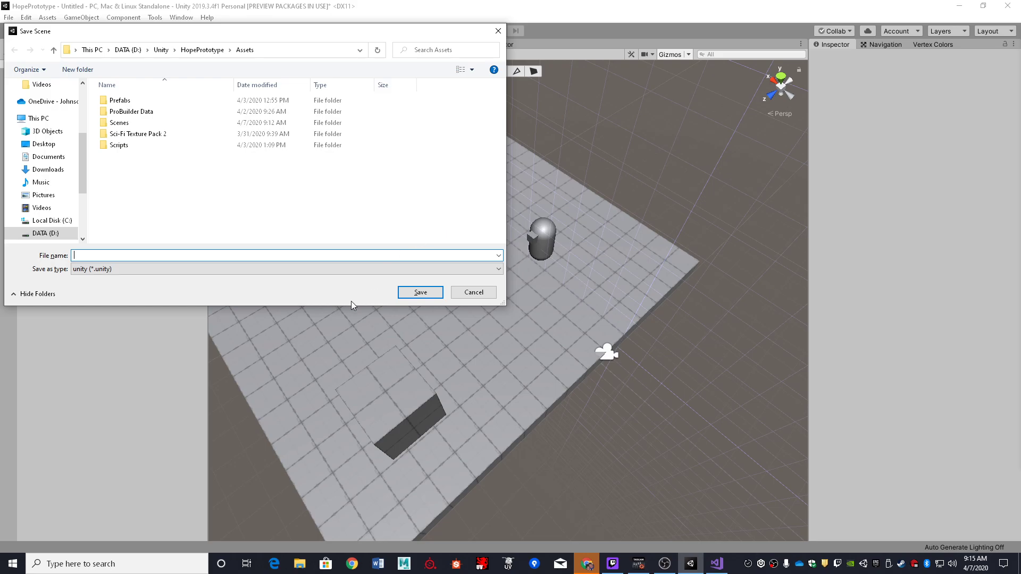
type("NavDemo")
key("Return")
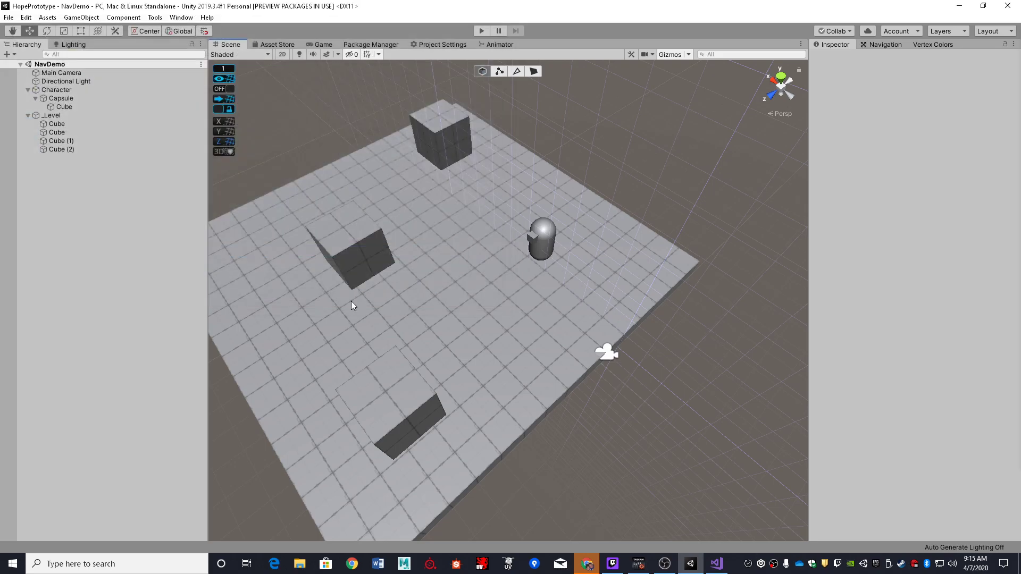
- Open the AI Navigation settings with the whole level in view
right_click_drag(477, 321, 433, 323)
key("s")
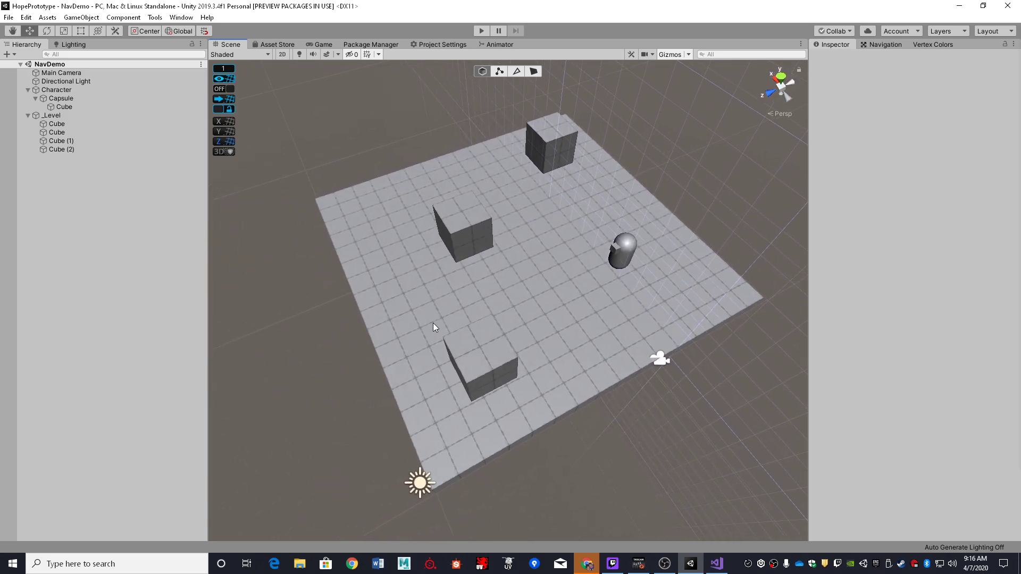
left_click(883, 44)
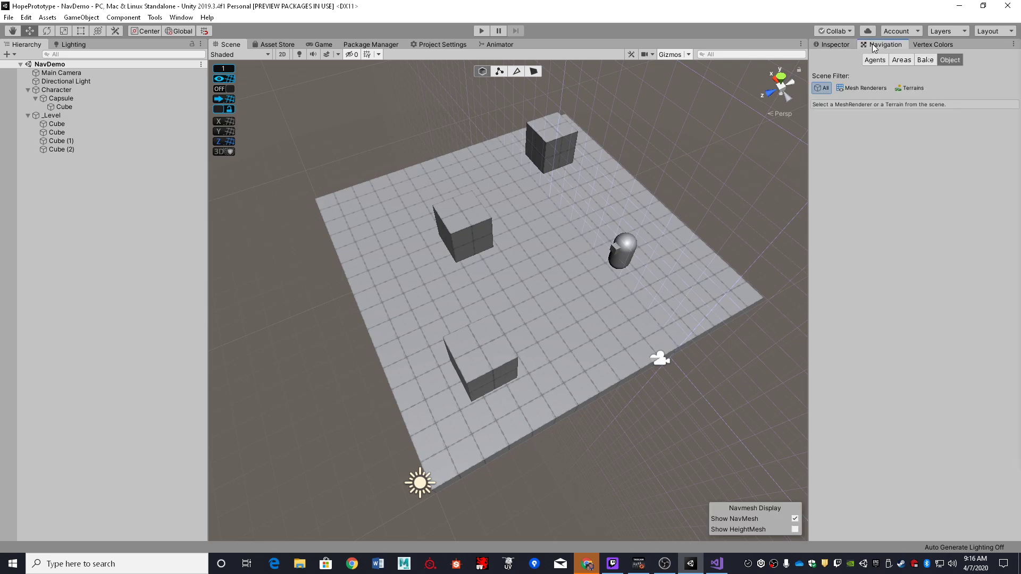
left_click(182, 18)
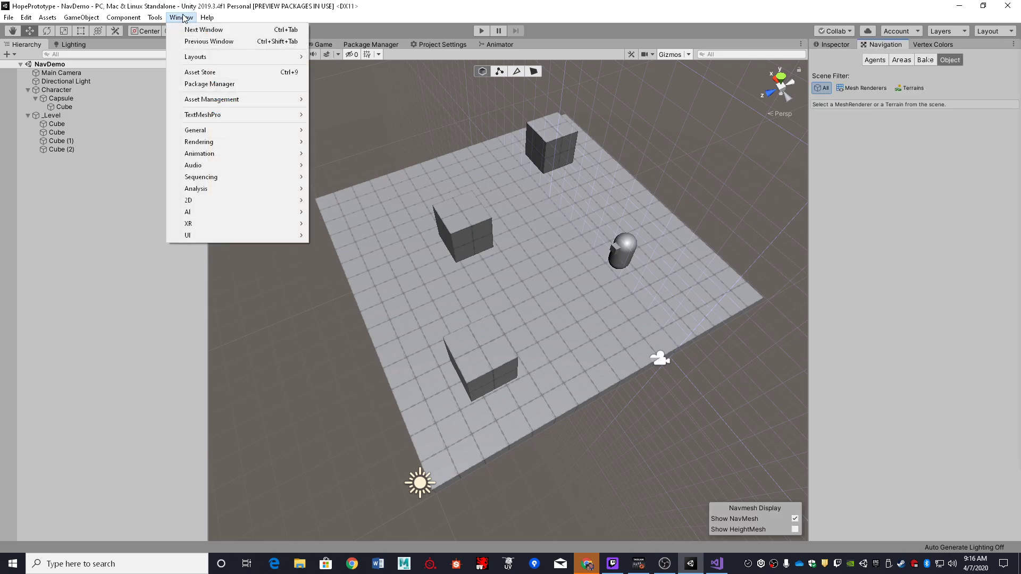
mouse_move(220, 217)
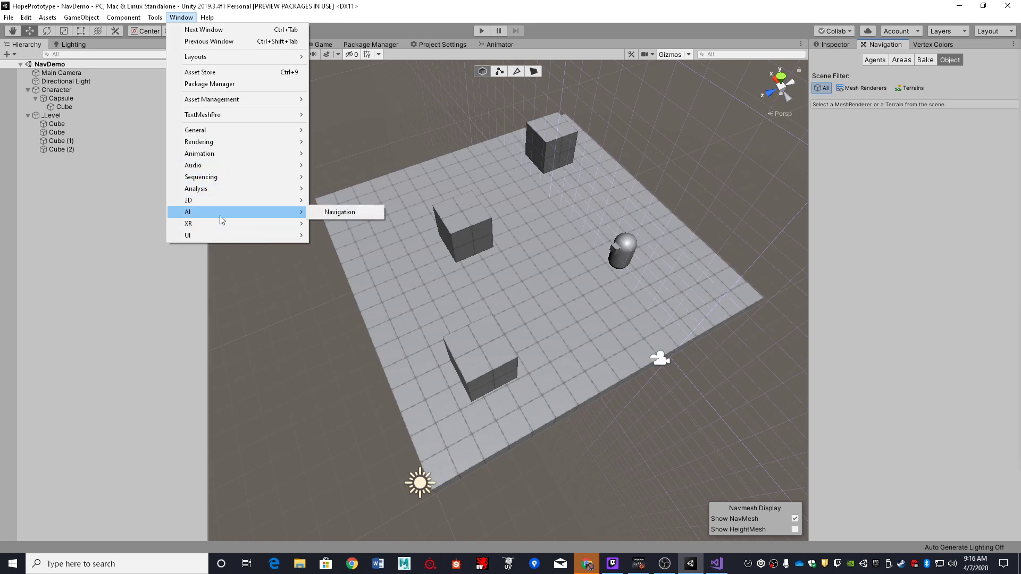
left_click(342, 212)
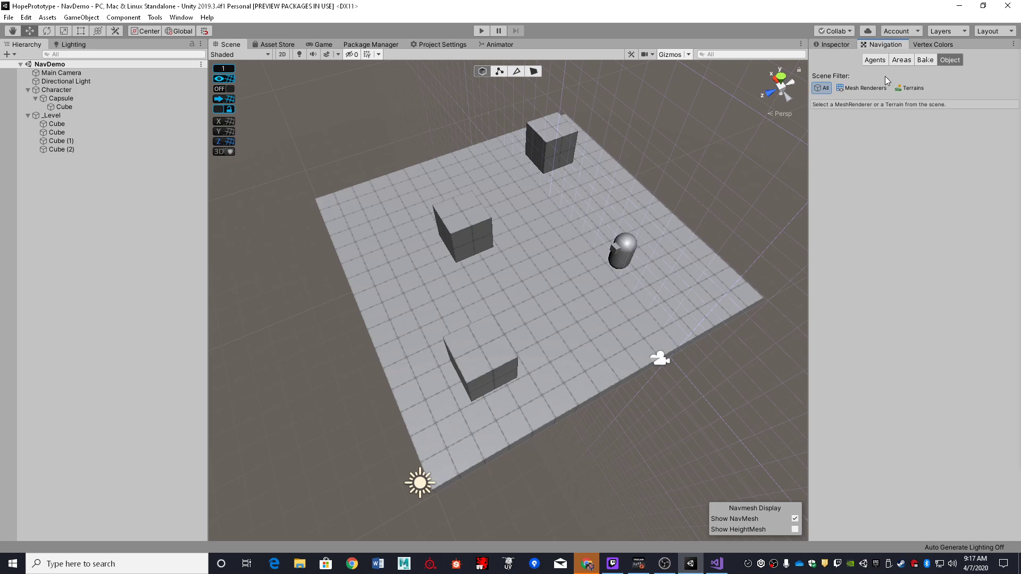
- Compare the Humanoid agent's radius, height, step height and slope settings with the capsule and its collider
left_click(875, 60)
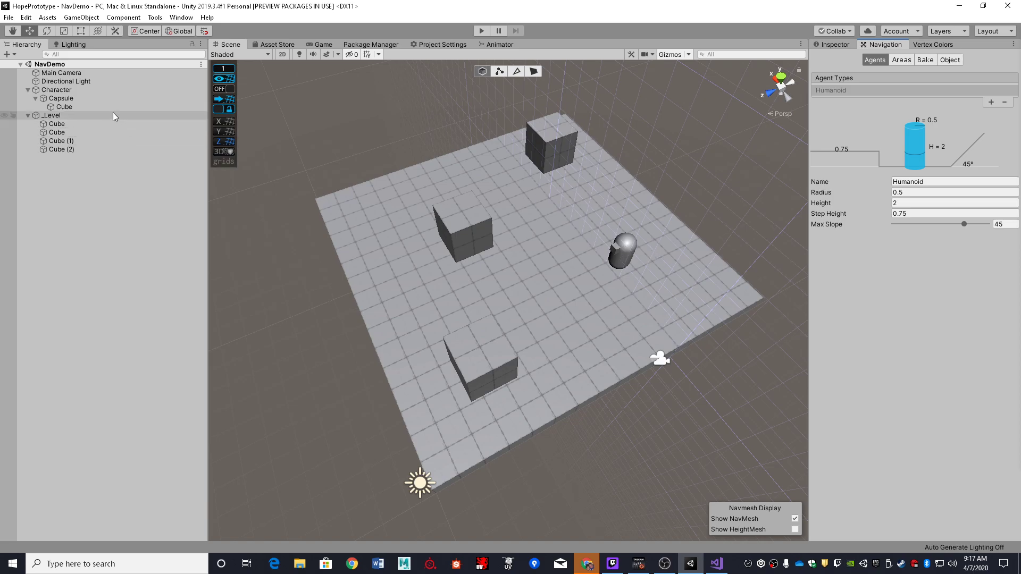
left_click(98, 100)
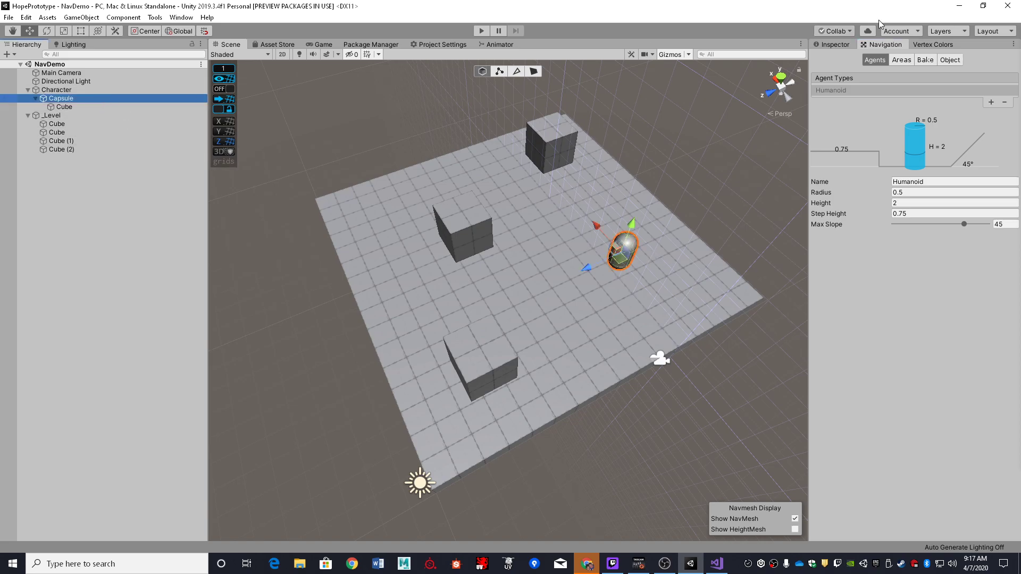
left_click(830, 46)
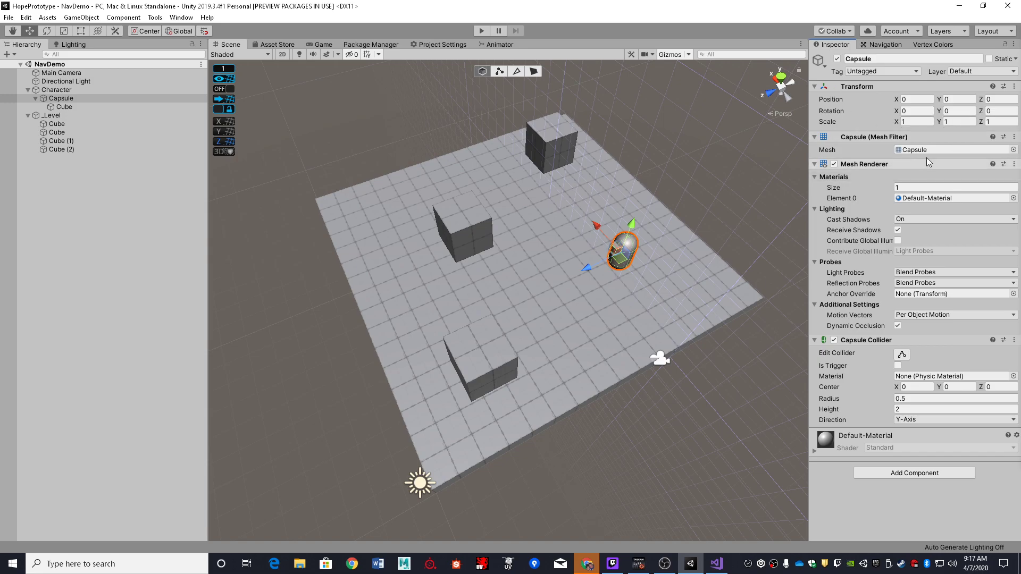
mouse_move(618, 238)
left_mouse_down("alt")
mouse_move(610, 245)
mouse_move(630, 245)
left_mouse_up("alt")
scroll(630, 245, "up", 10)
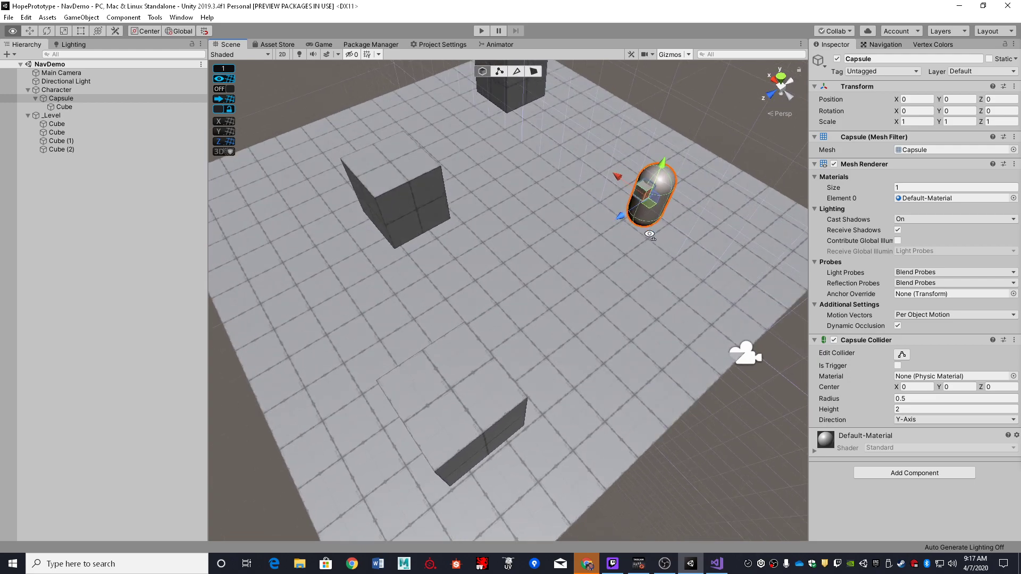
left_click_drag(681, 196, 711, 183)
left_click_drag(633, 208, 566, 207, "alt")
left_click(871, 47)
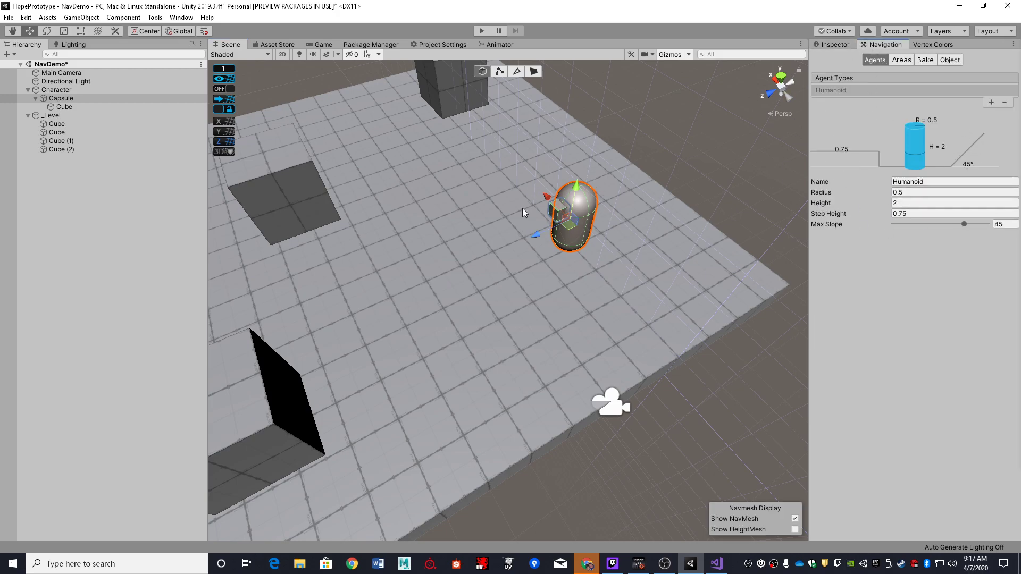
right_click_drag(613, 197, 577, 203)
key("s")
key("a")
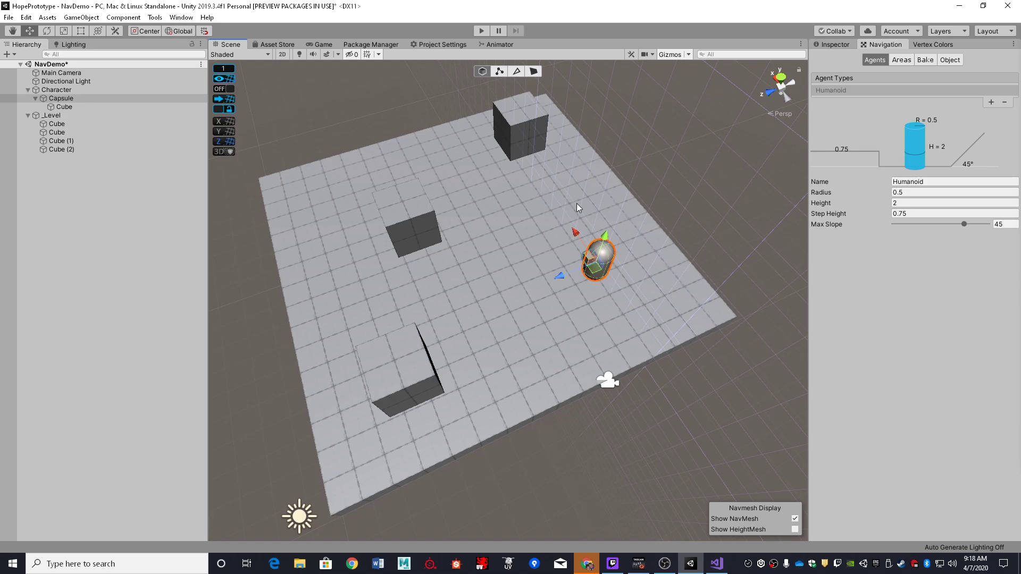
- Define the User 4 navigation area as Slow Zone with a cost of 5
left_click(903, 61)
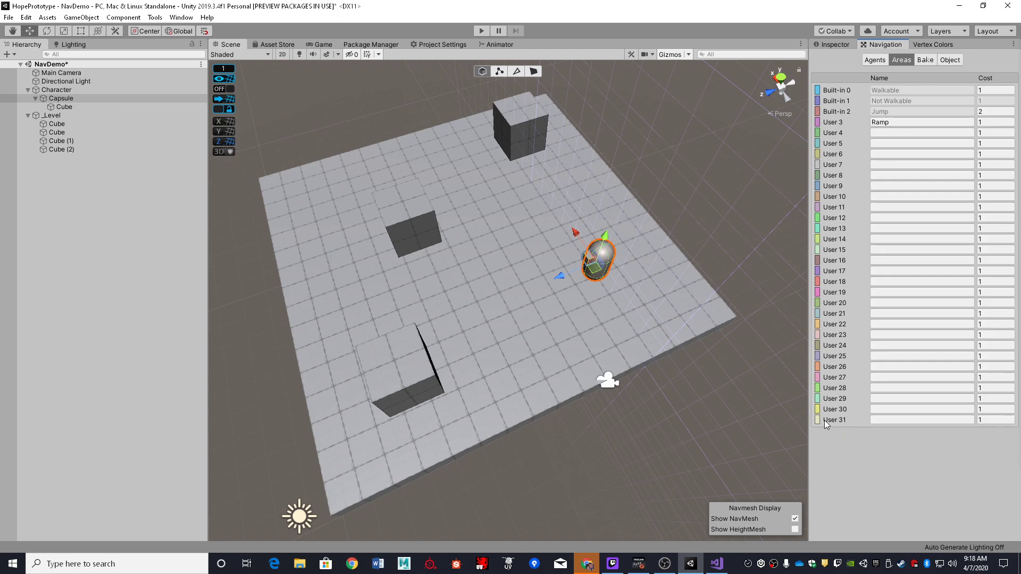
left_click(886, 122)
left_click(902, 132)
type("S")
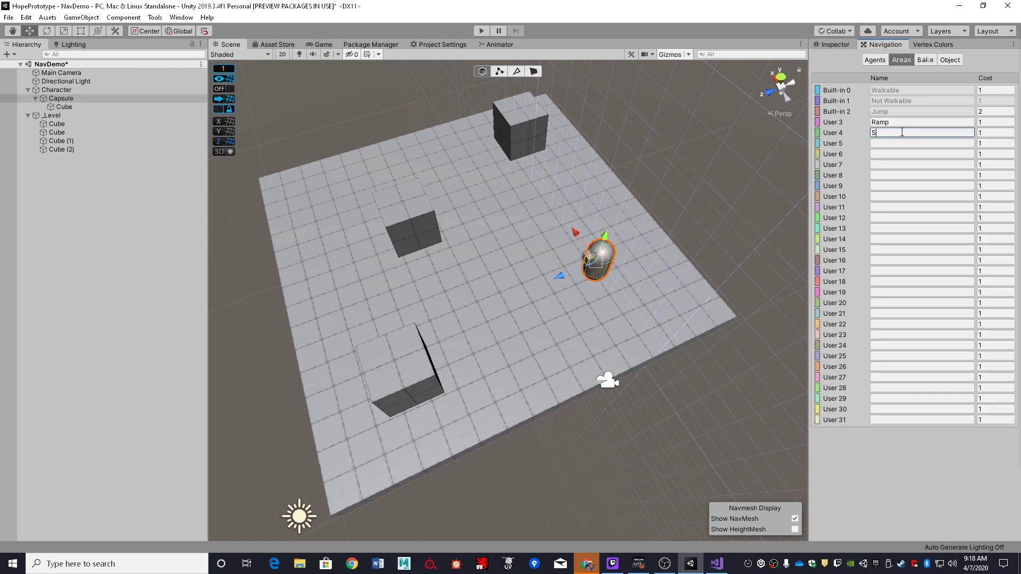
type("low Zone")
left_click(999, 133)
type("5")
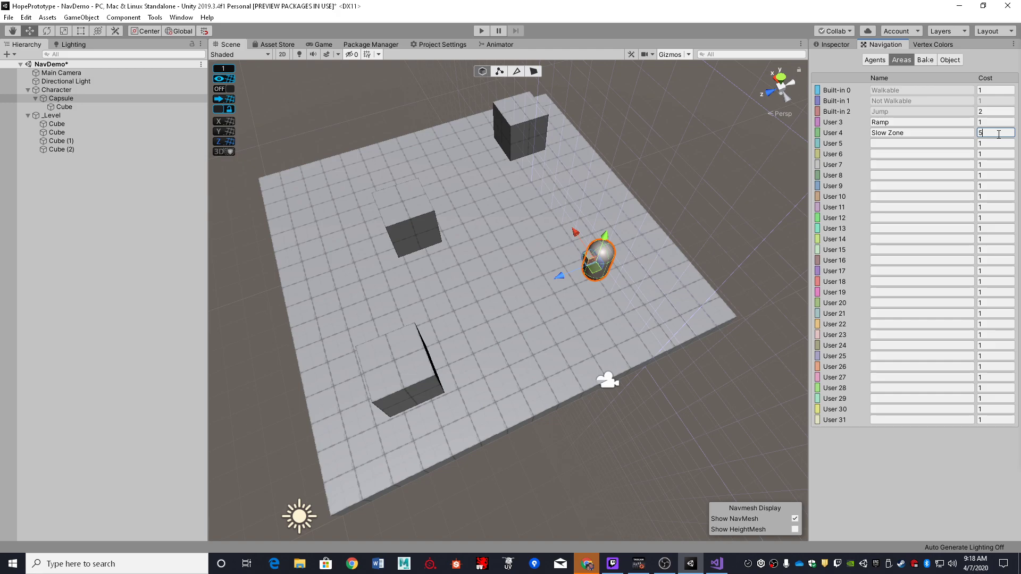
- Examine the NavMesh bake settings and the navigation object settings of the capsule, the ground and the obstacle cubes
left_click(925, 60)
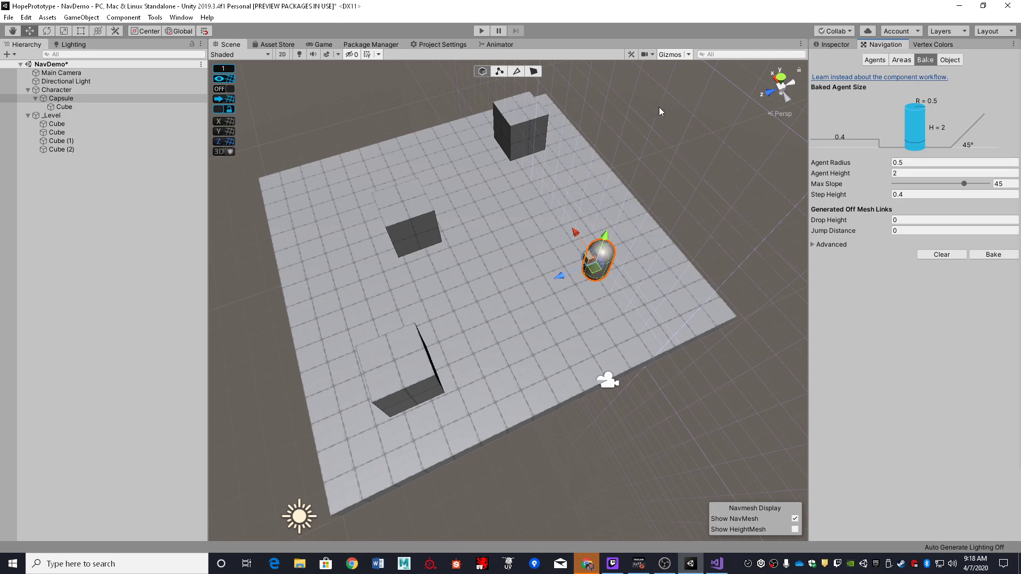
left_click(905, 163)
left_click(951, 60)
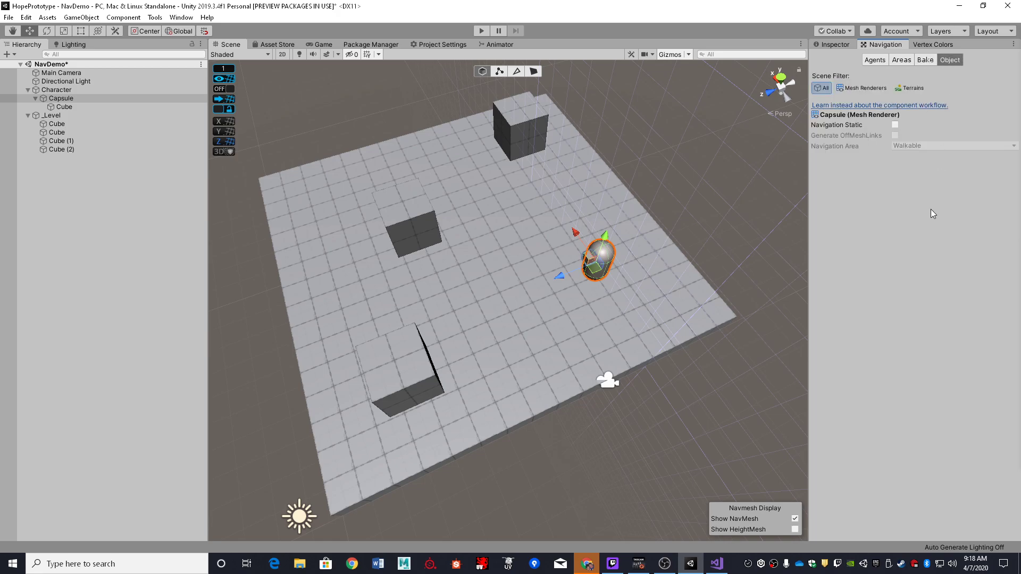
left_click(518, 190)
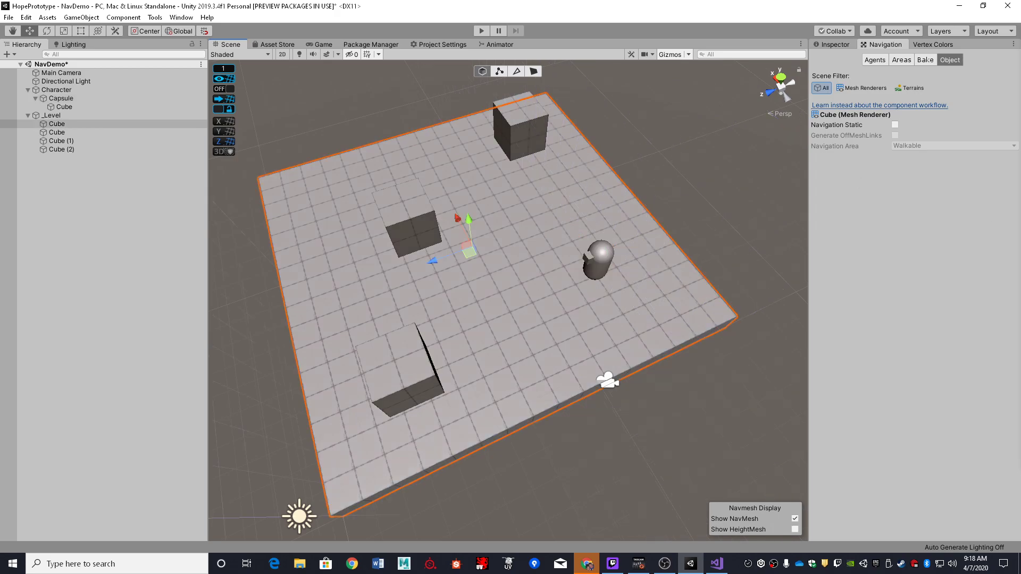
left_click(537, 136)
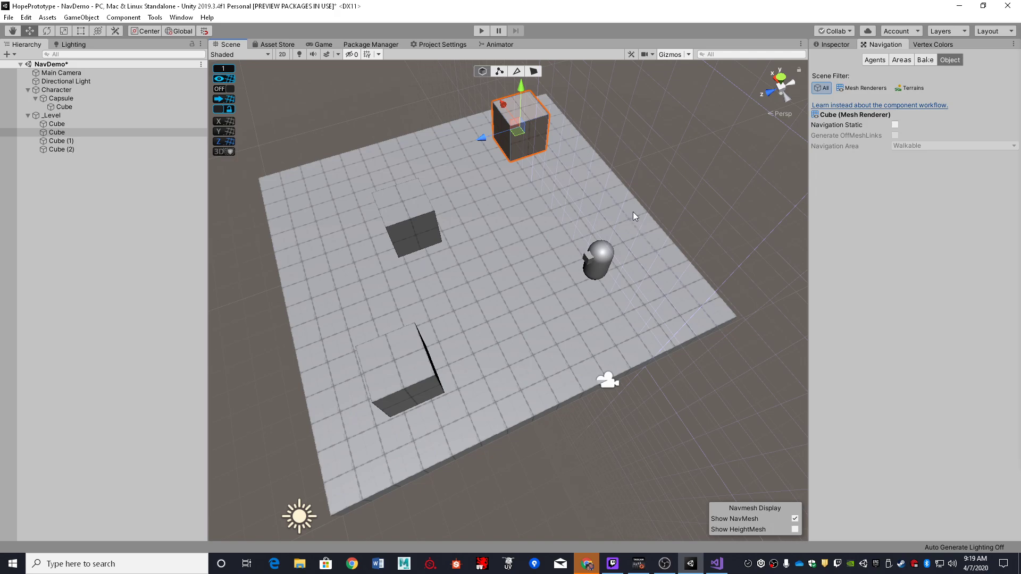
left_click(418, 213)
left_click(381, 368)
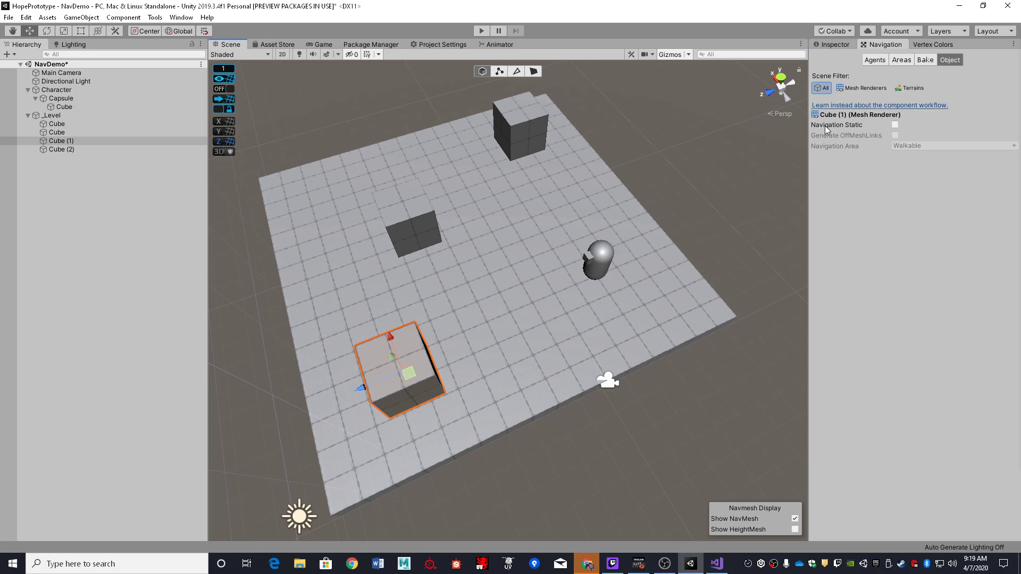
left_click(925, 60)
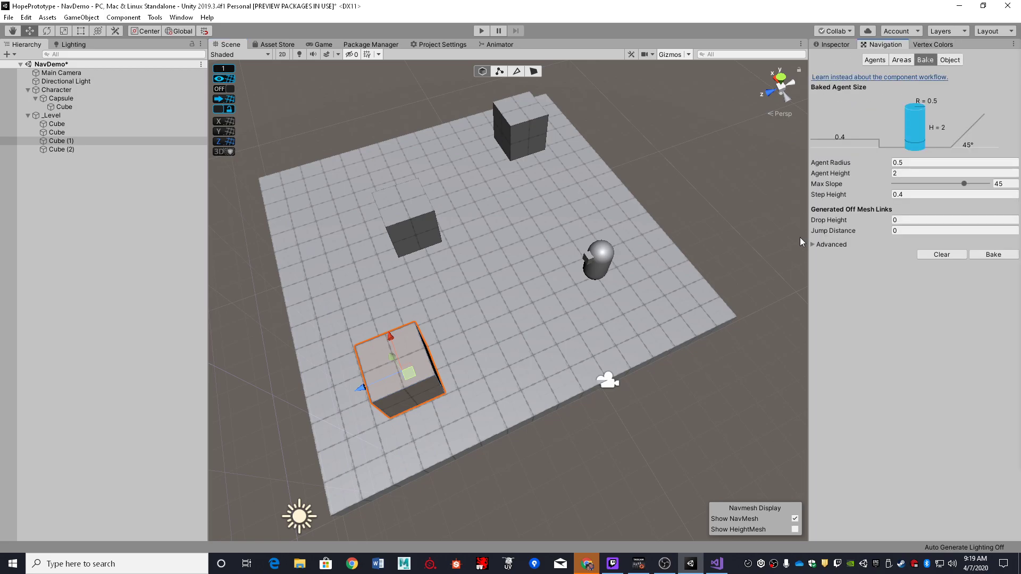
- Try to bake the NavMesh and inspect the Static setting of the ground cube
left_click(998, 256)
left_click(79, 126)
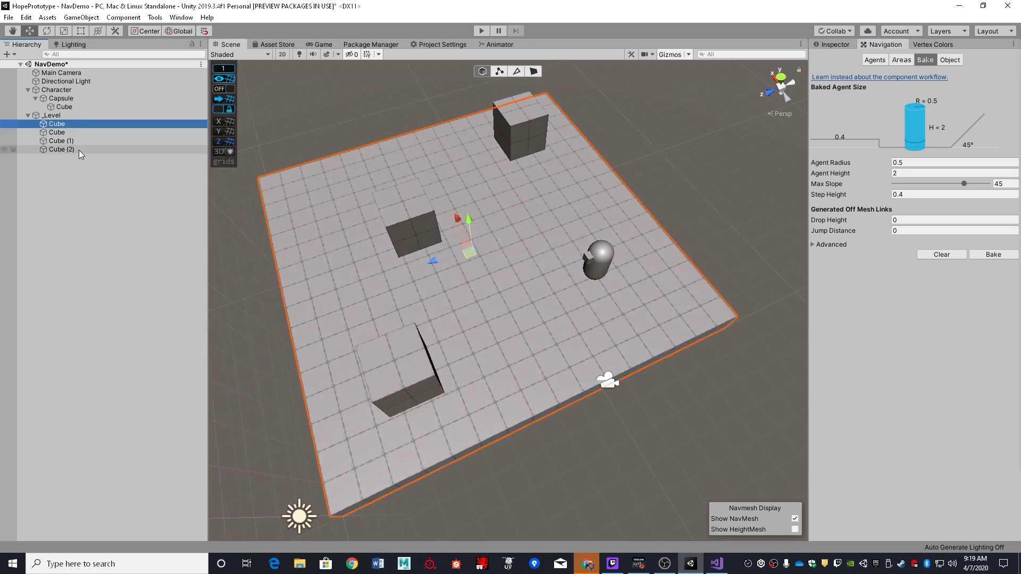
left_click(834, 45)
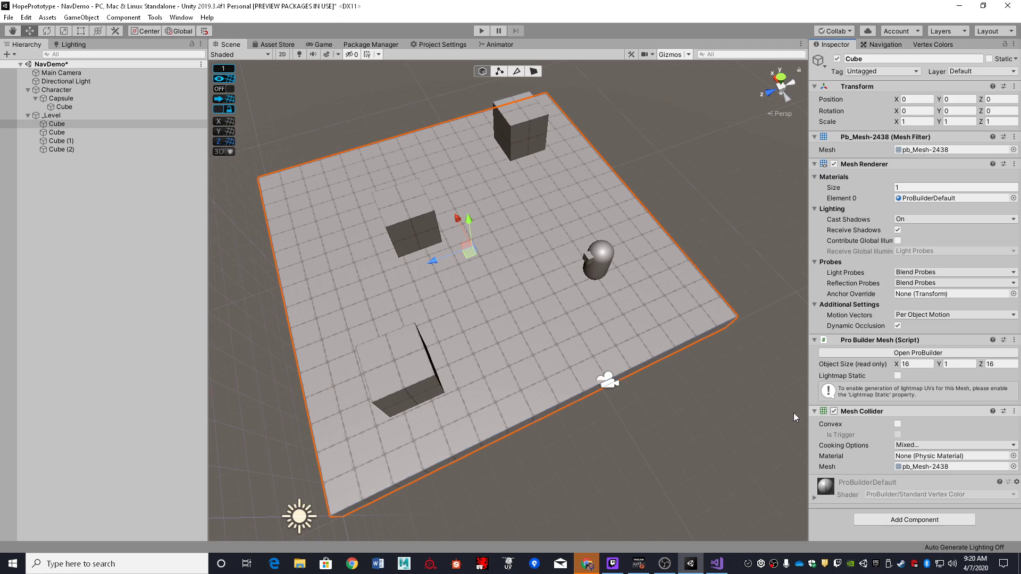
- Make the _Level object and all its child objects static, and check the setting on the ground cube
left_click(74, 116)
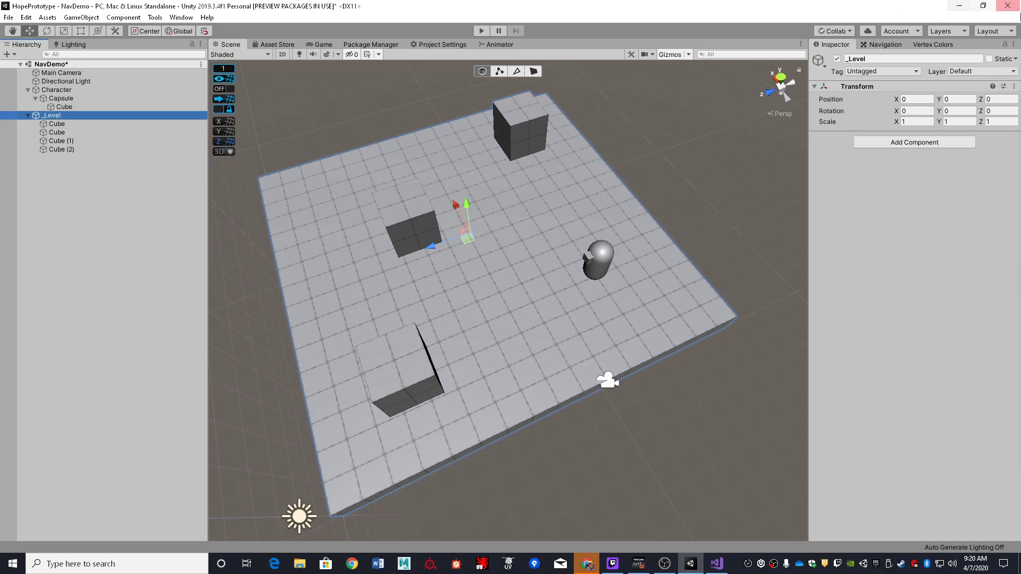
left_click(990, 59)
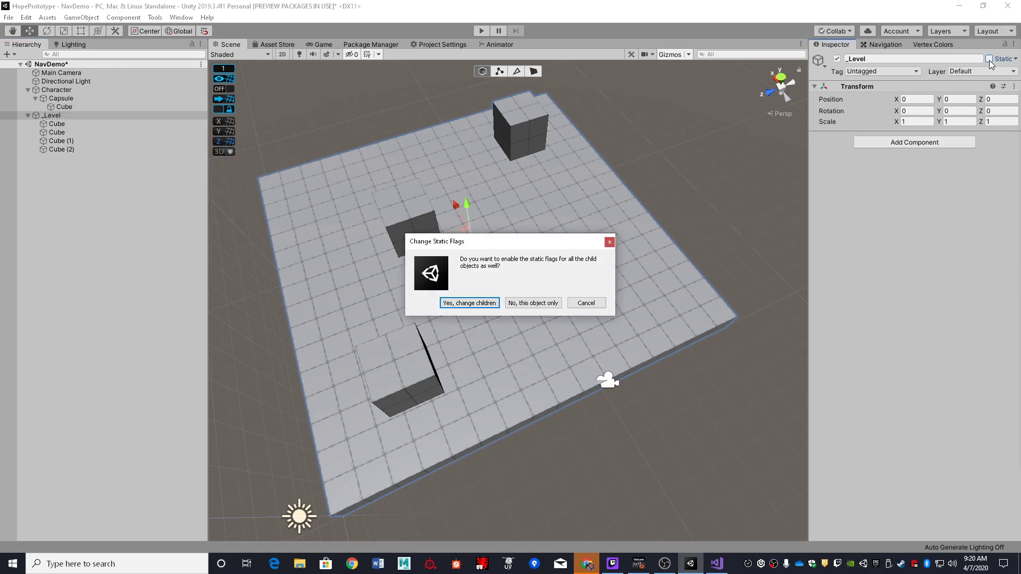
left_click(470, 303)
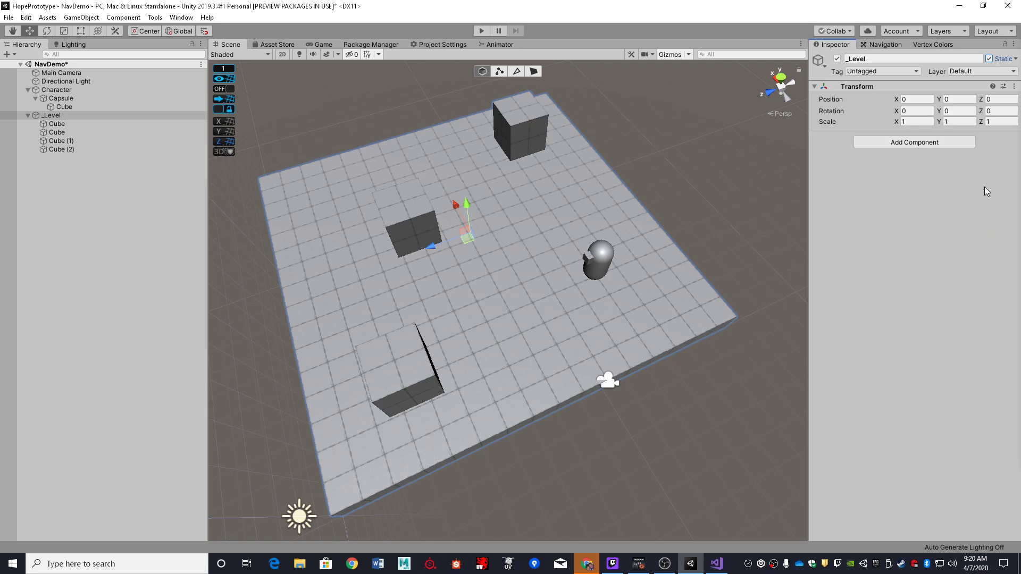
left_click(57, 124)
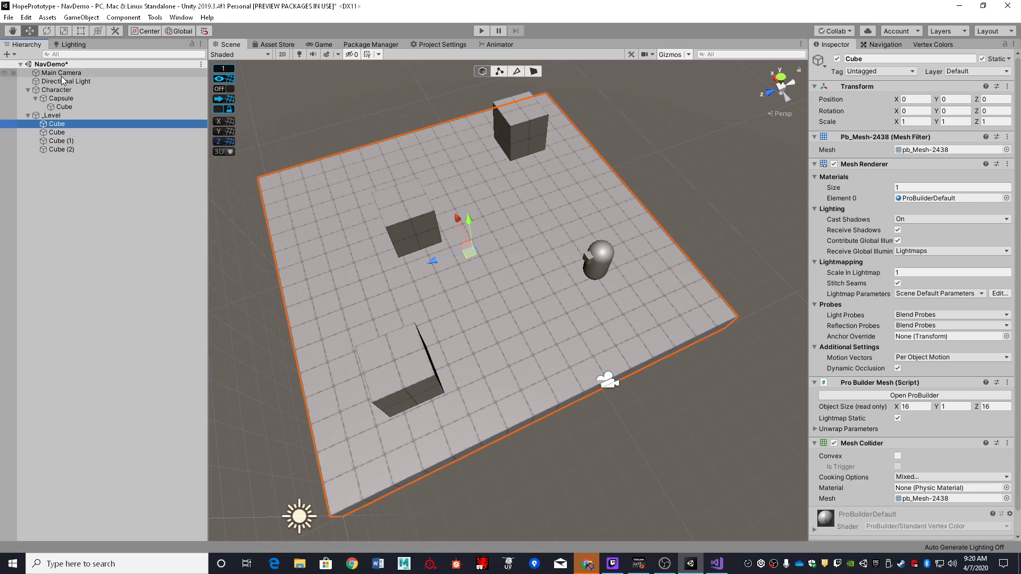
left_click(62, 117)
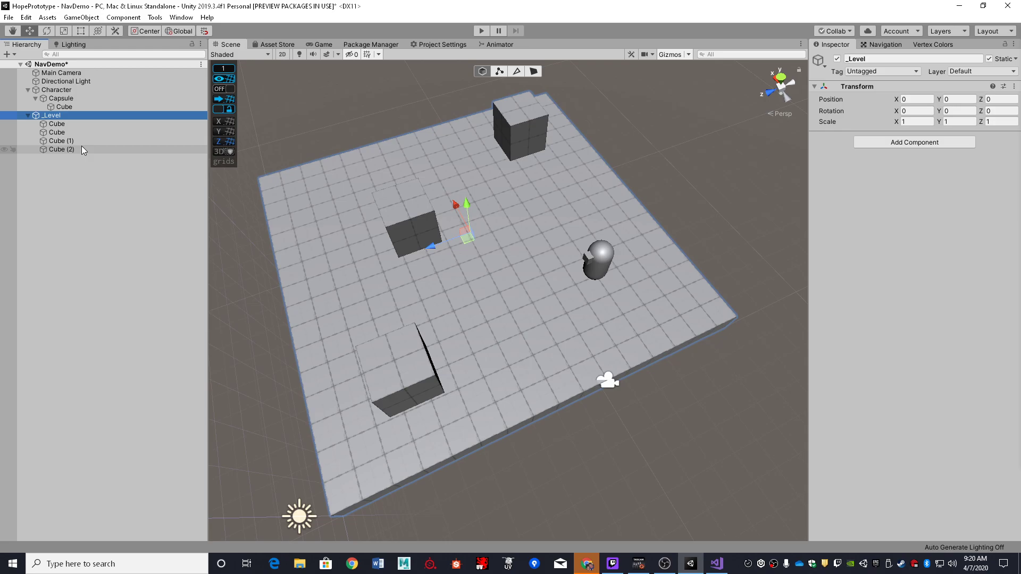
left_click(84, 124)
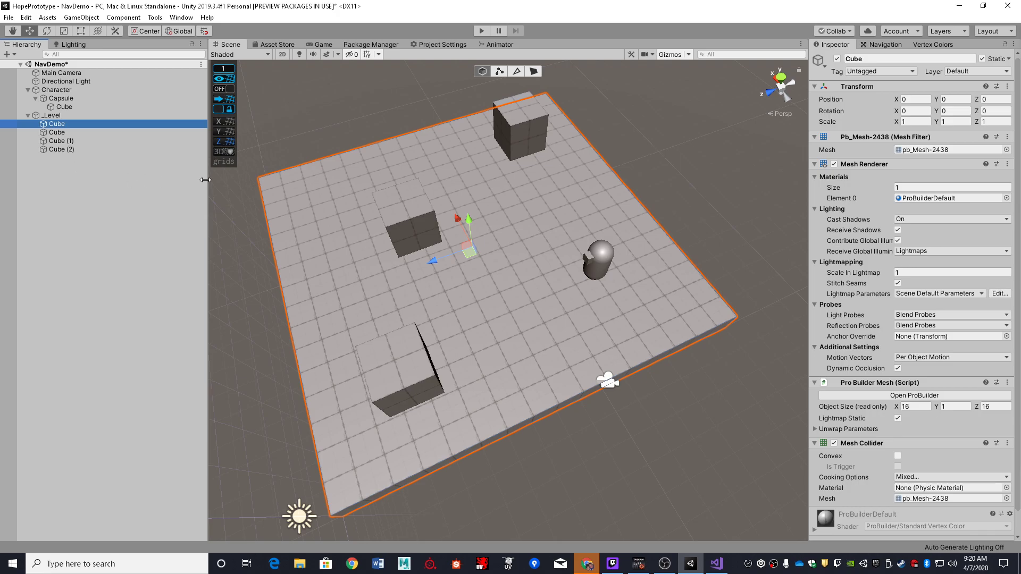
left_click(65, 115)
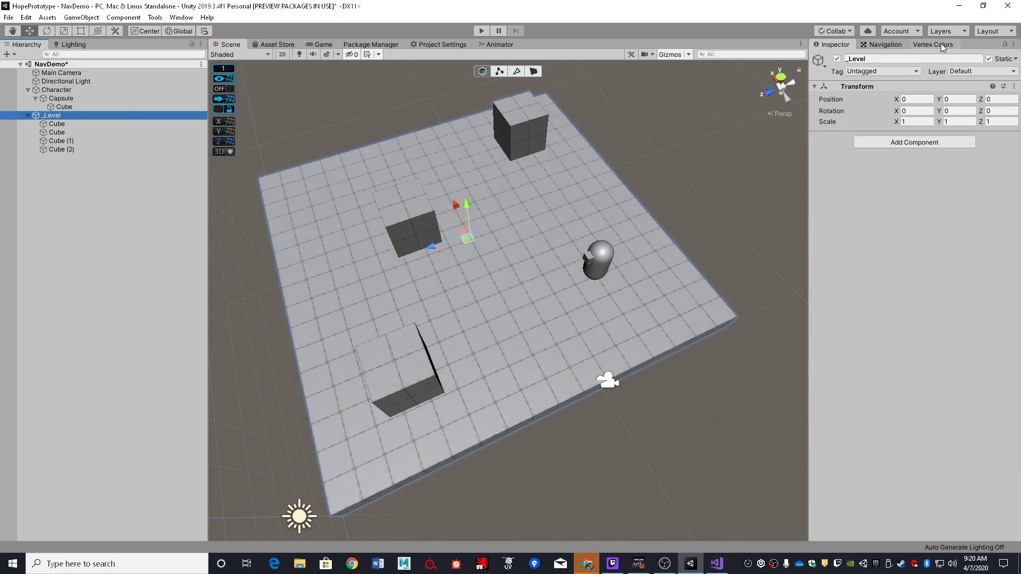
- Bake the NavMesh for the static level and inspect the walkable surface around the obstacle cubes
left_click(885, 46)
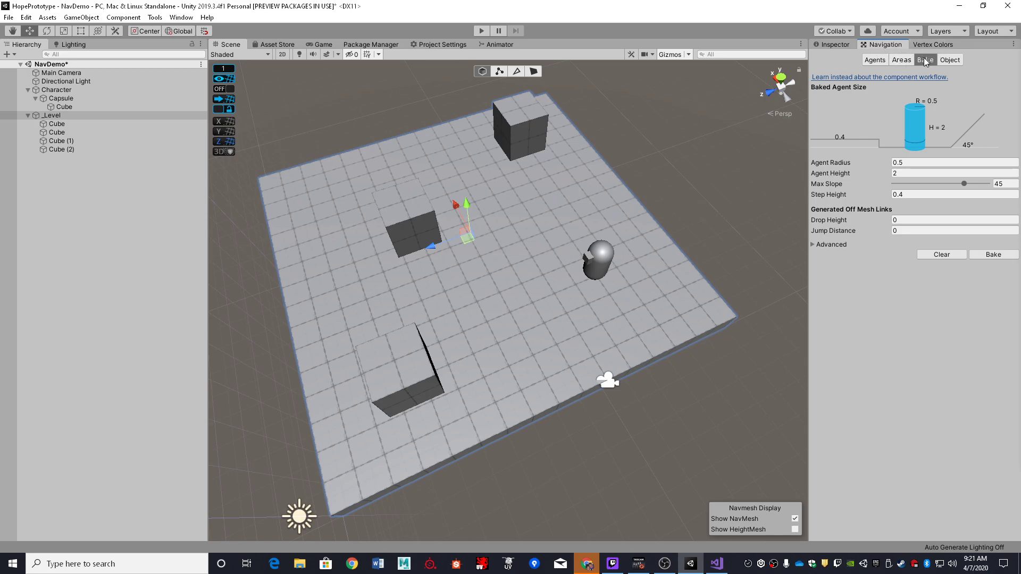
left_click(991, 255)
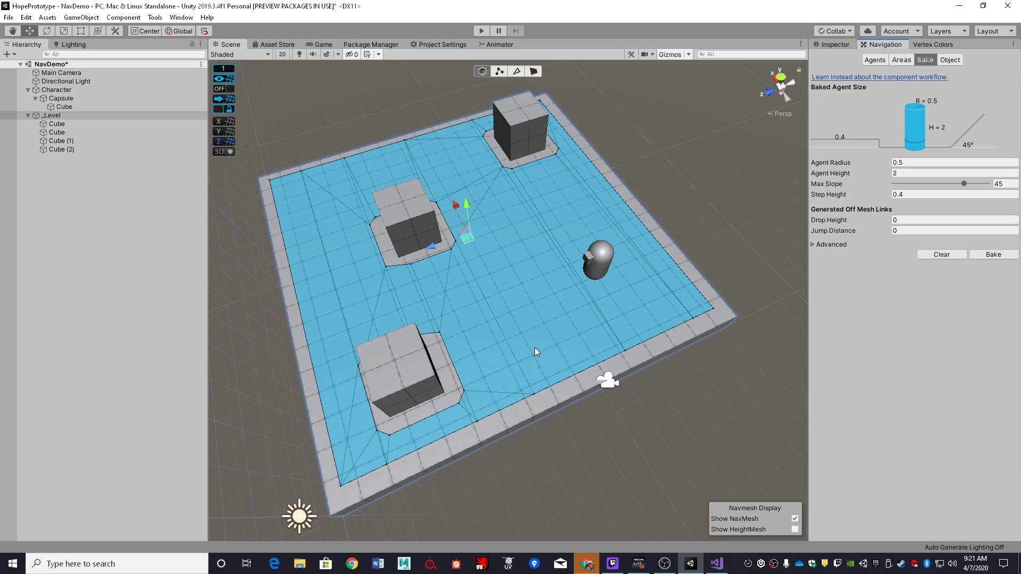
left_click_drag(535, 283, 366, 193, "alt")
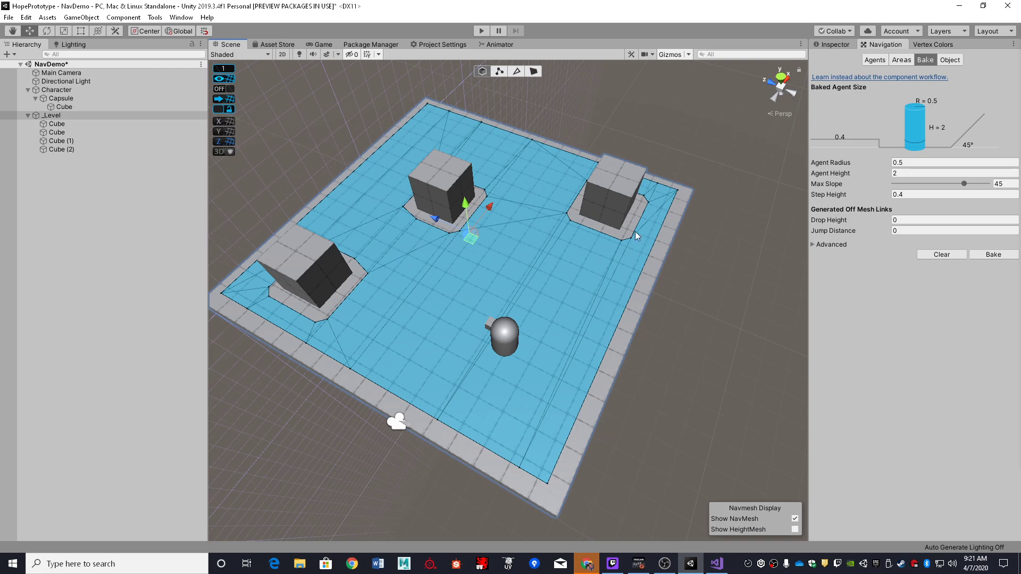
- Duplicate the ground cube and place the copy directly beside the original to double the floor area
right_click_drag(481, 205, 532, 240)
key("a")
left_click_drag(585, 188, 593, 218, "alt")
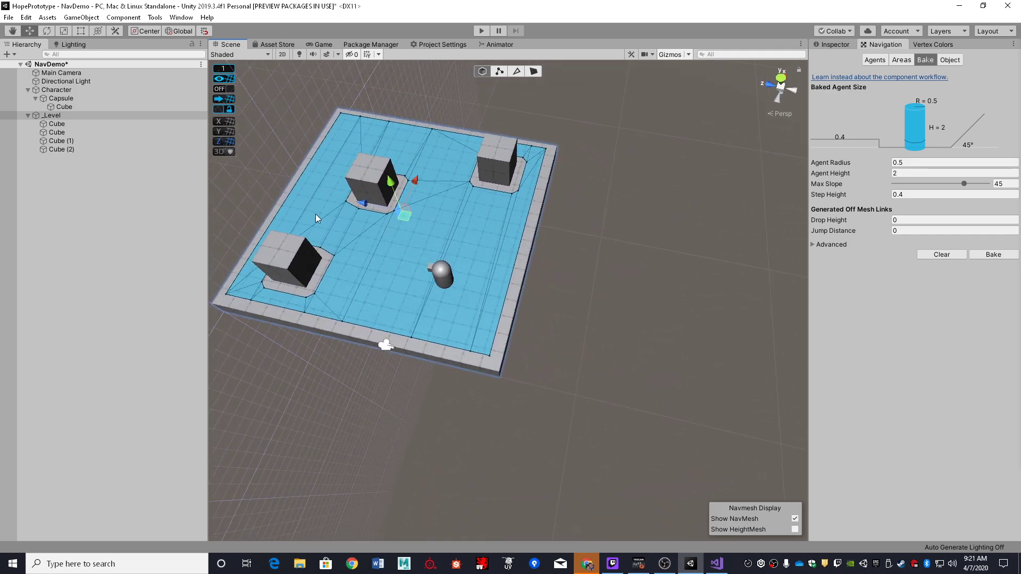
left_click(521, 278)
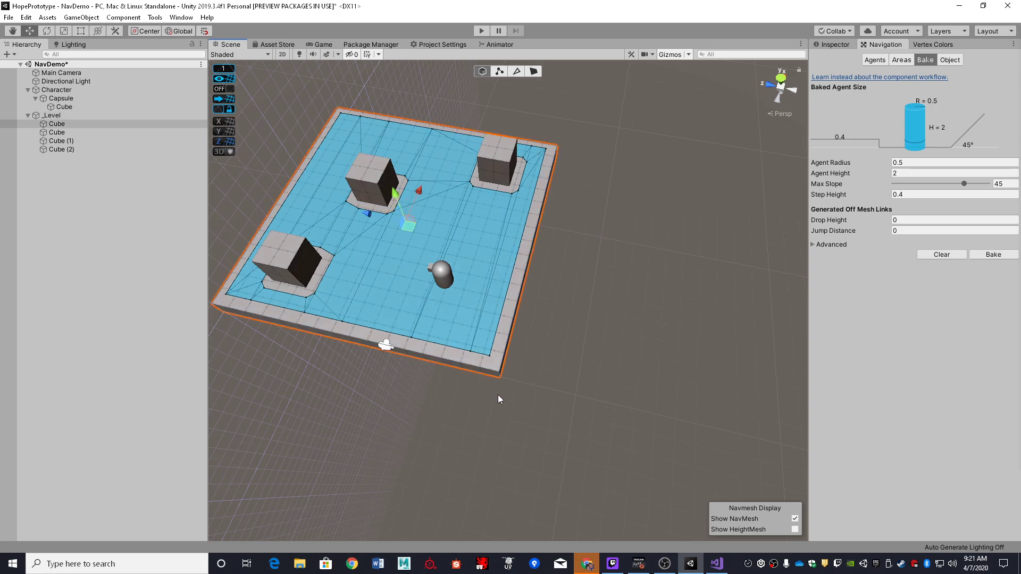
key("ctrl+d")
left_click_drag(365, 213, 569, 321)
- Duplicate two of the obstacle cubes and place the copies near each other by the far edge of the new ground
left_click(450, 201)
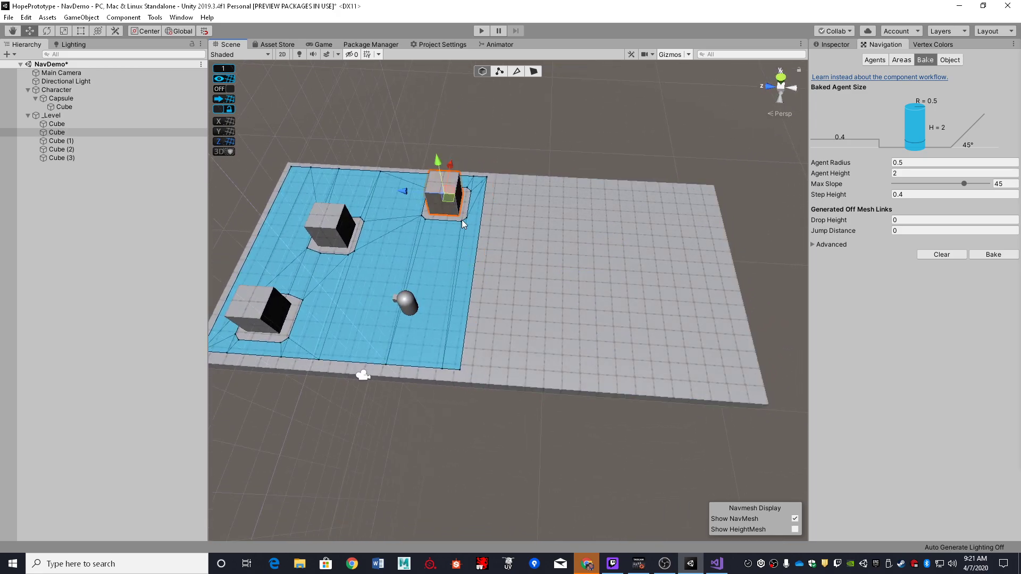
key("ctrl+d")
left_click_drag(452, 206, 597, 202)
left_click(340, 225)
key("ctrl+d")
left_click_drag(338, 235, 552, 200)
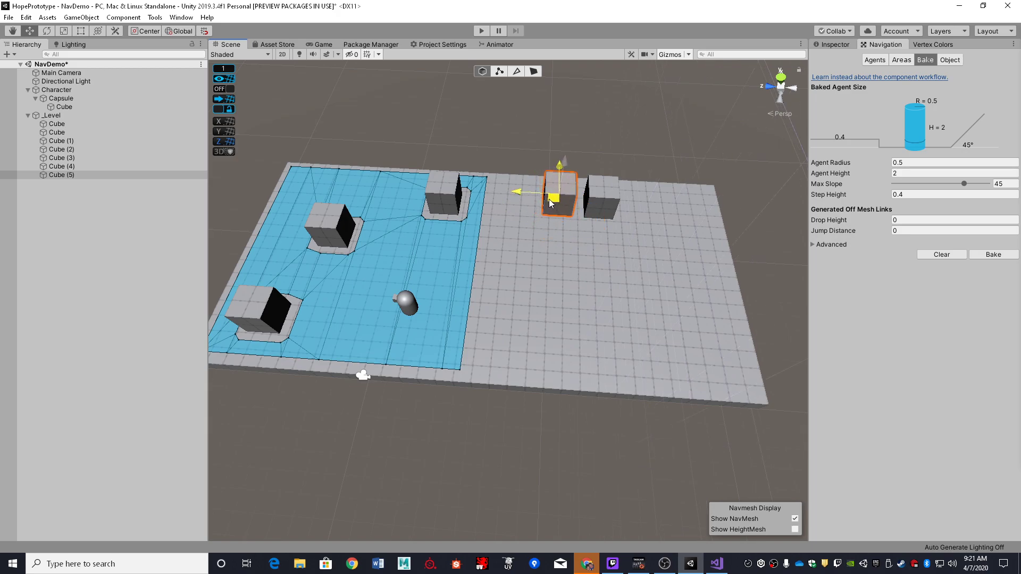
- Extend one side face of each of the two new cubes to make parallel long walls across the new ground
left_click(534, 72)
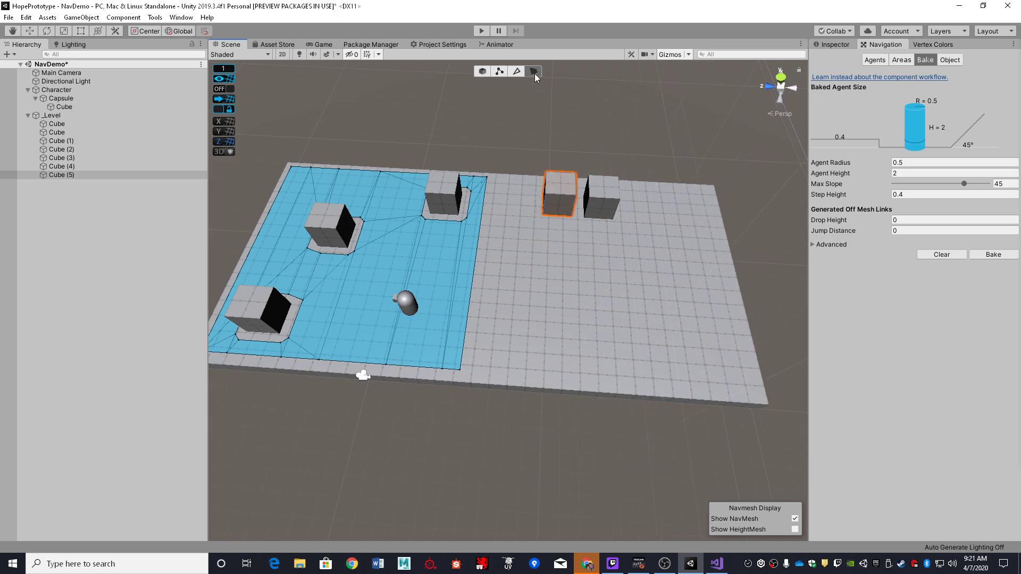
left_click(552, 209)
left_click_drag(561, 197, 606, 201, "alt")
left_click_drag(547, 158, 582, 236)
left_click(602, 166)
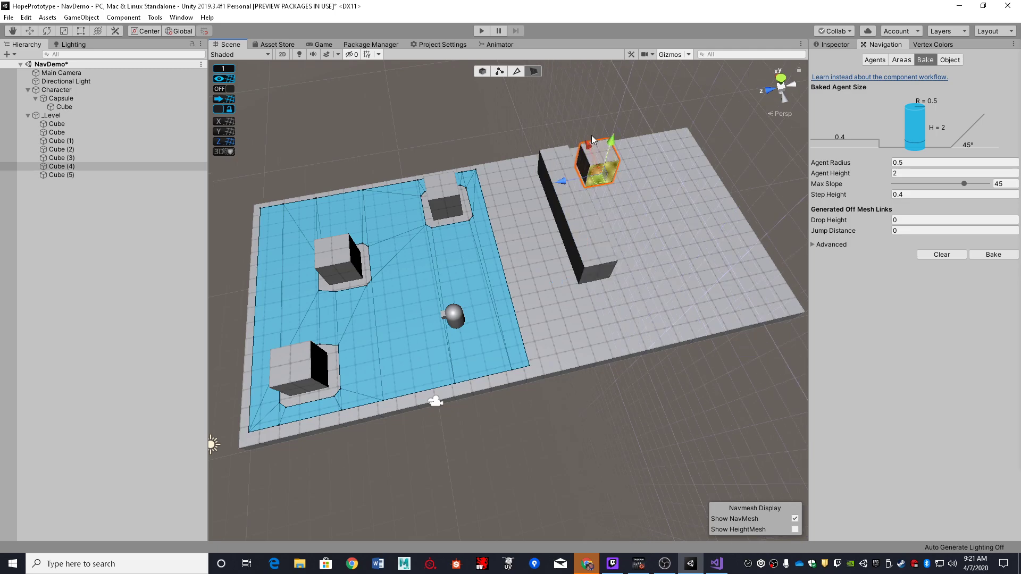
left_click_drag(588, 148, 579, 224)
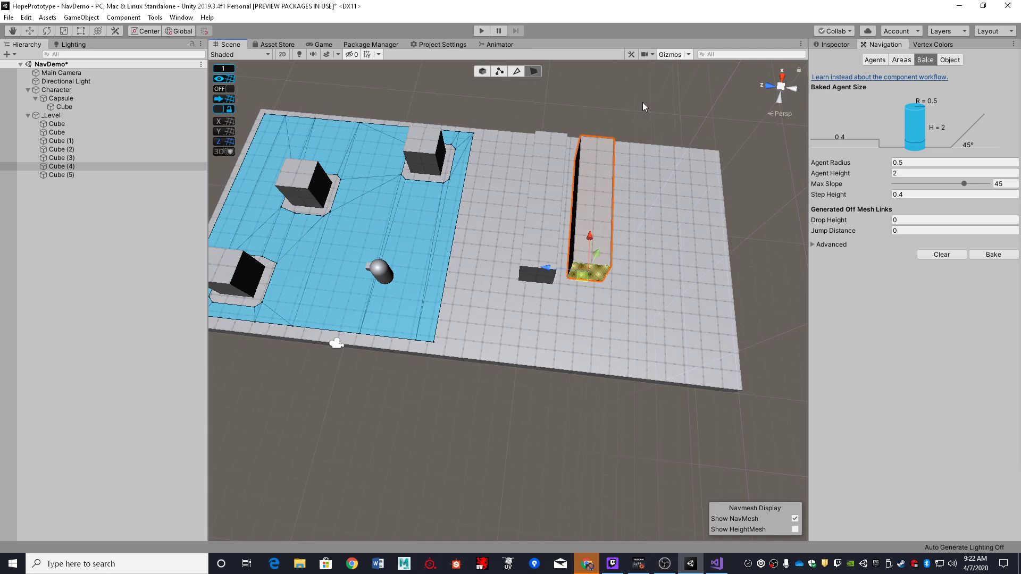
left_click(656, 107)
left_click(482, 72)
- Rebake the NavMesh for the extended level and inspect the gap between the two long walls
left_click(988, 258)
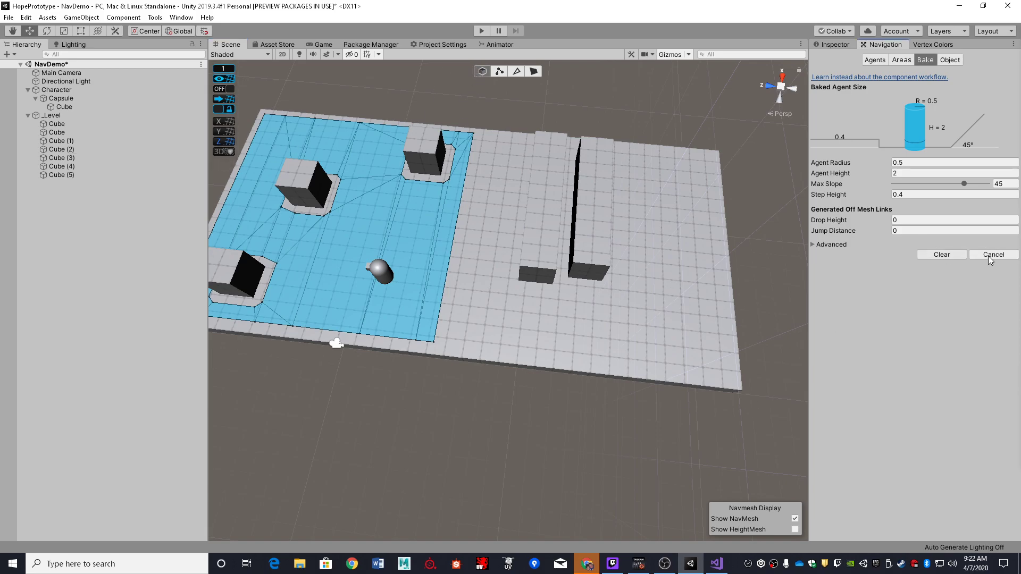
right_click_drag(602, 213, 539, 258)
key("w")
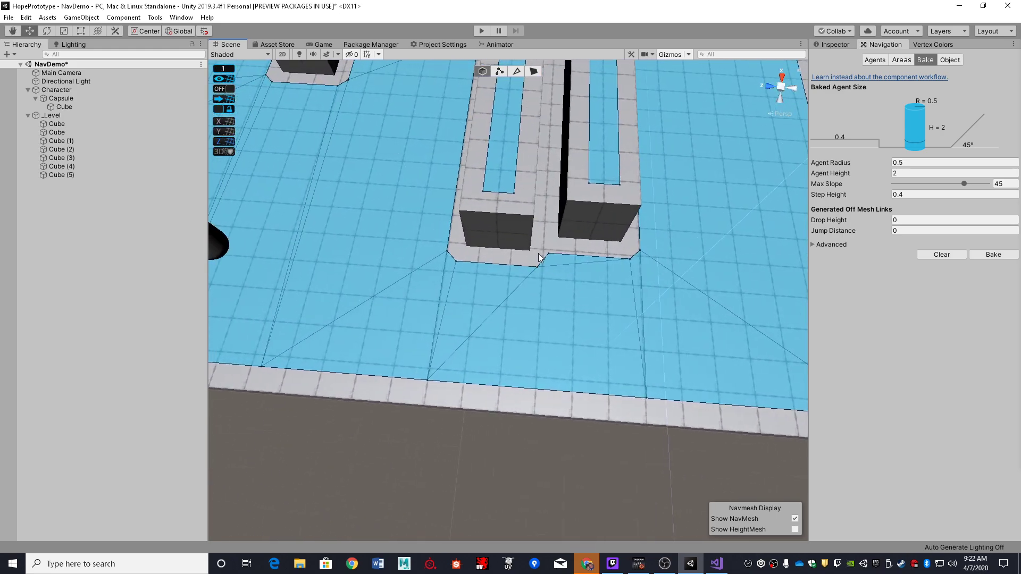
right_click_drag(528, 91, 547, 205)
- Move the long wall nearer the capsule away from the other wall to widen the gap, and rebake the NavMesh
left_click(548, 206)
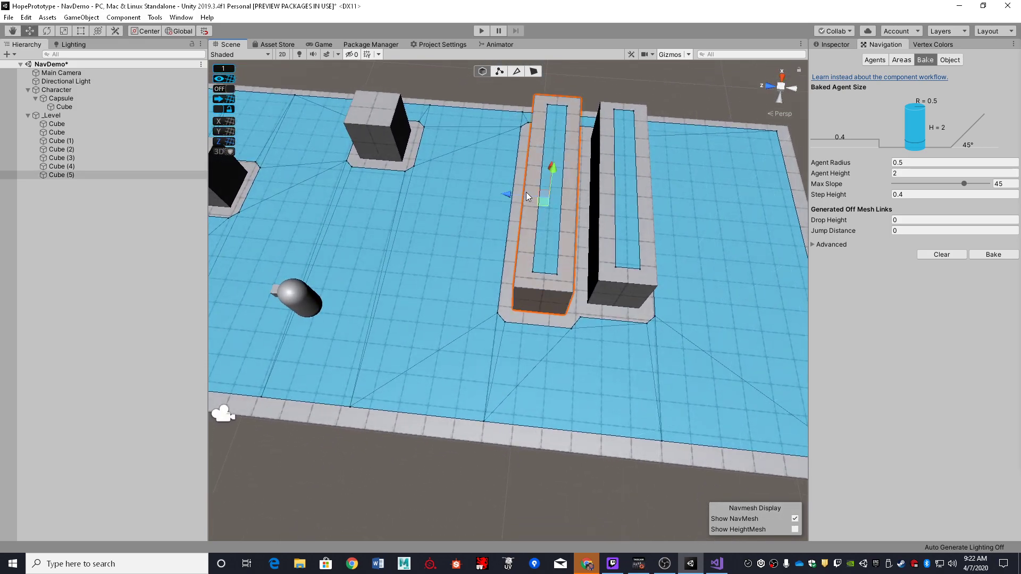
left_click(517, 193)
left_click(525, 197)
left_click_drag(519, 198, 459, 236)
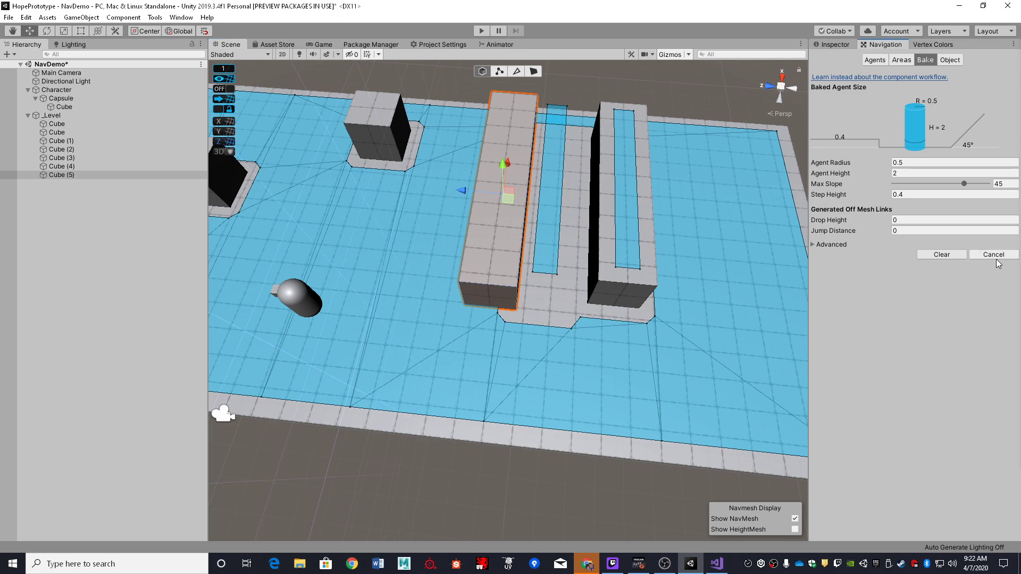
left_click(997, 259)
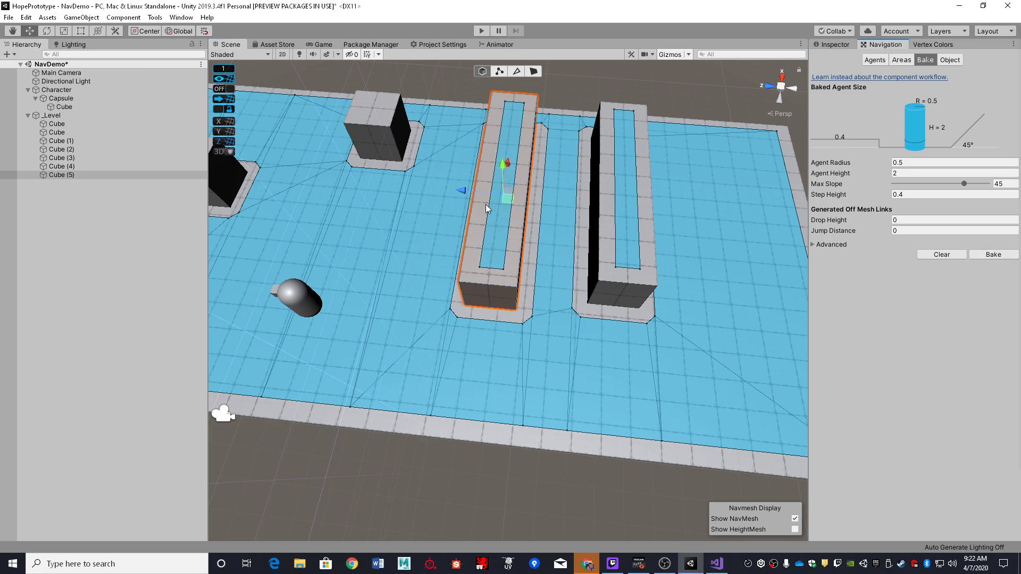
- Narrow the gap by moving the wall back toward the other in three small shifts, rebaking the NavMesh after each
left_click_drag(463, 192, 478, 192)
left_click(1001, 256)
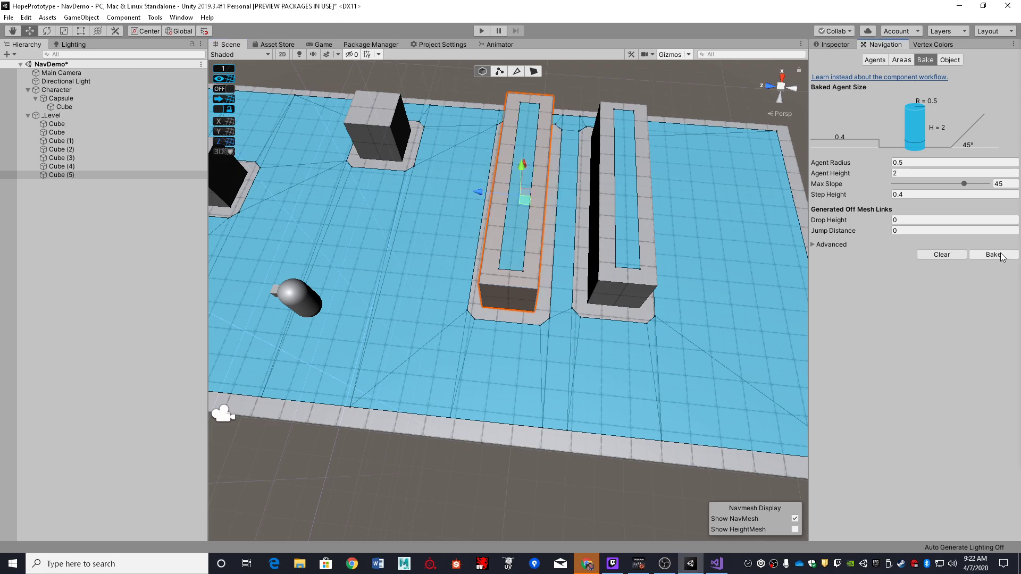
left_click_drag(478, 193, 489, 193)
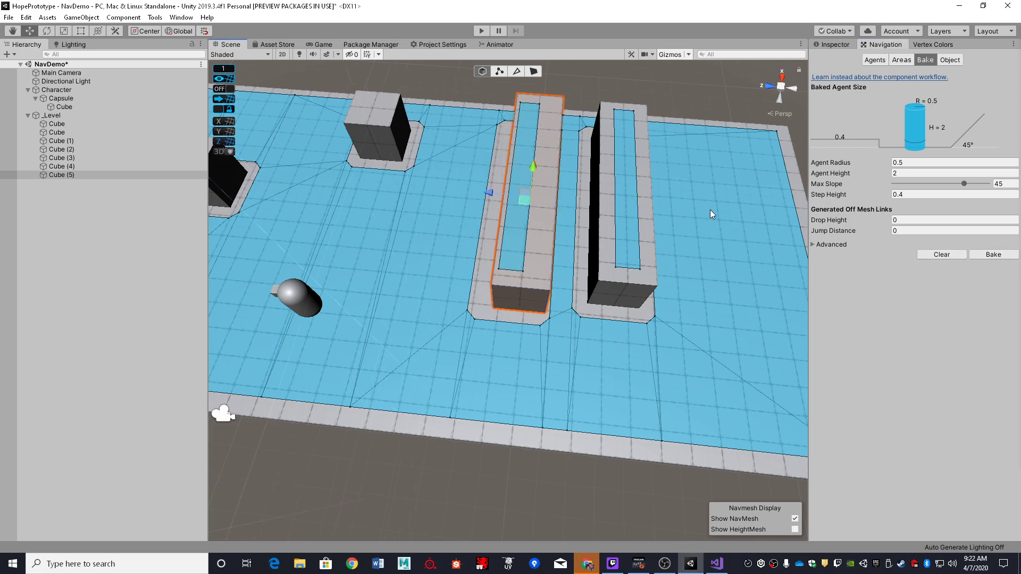
left_click(975, 256)
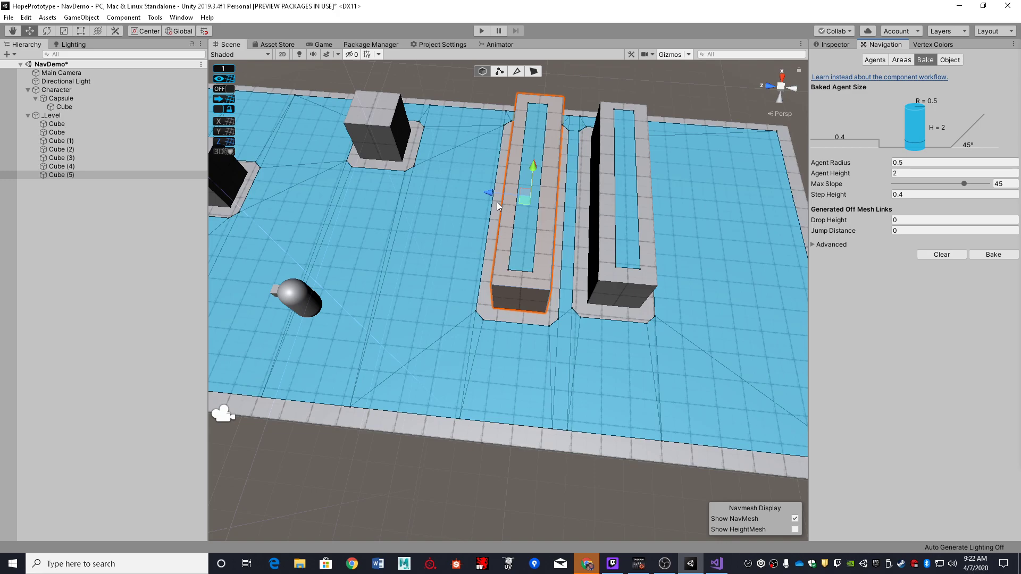
left_click_drag(490, 192, 501, 199)
left_click(985, 256)
left_click(993, 255)
- Set the navigation area of the long wall nearer the capsule to Not Walkable
left_click_drag(657, 218, 624, 221, "alt")
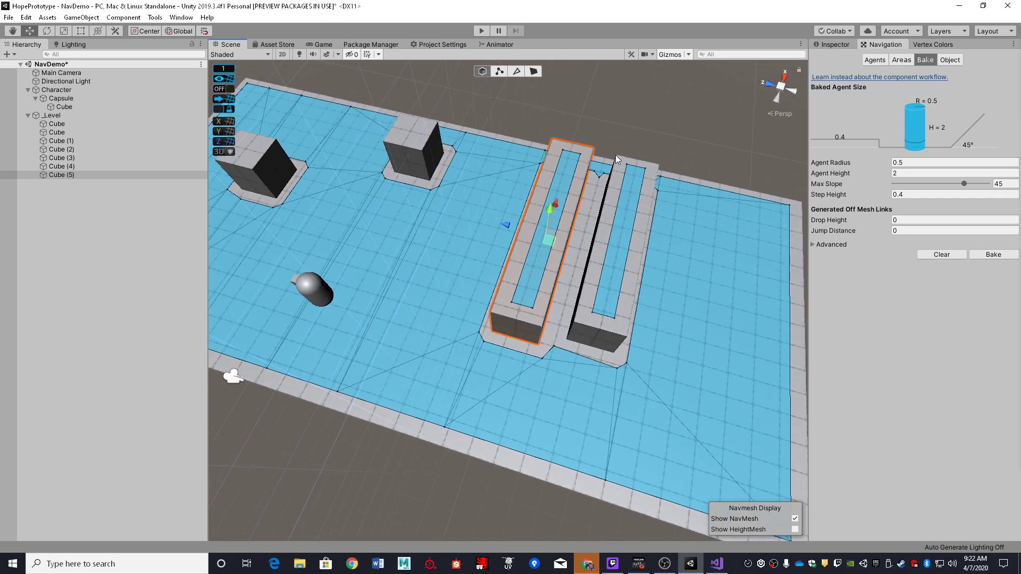
left_click_drag(569, 249, 541, 250, "alt")
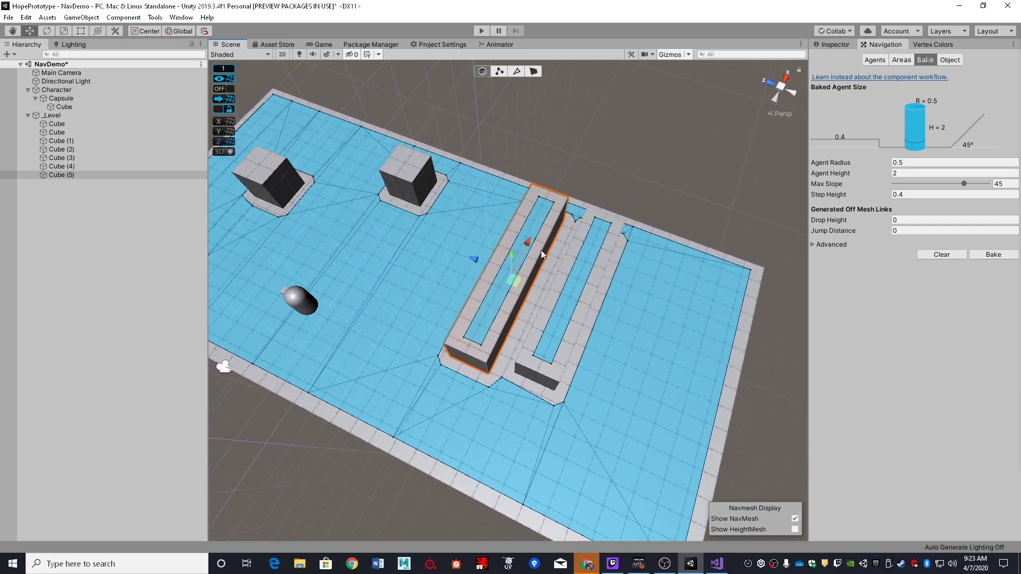
left_click_drag(615, 258, 675, 253, "alt")
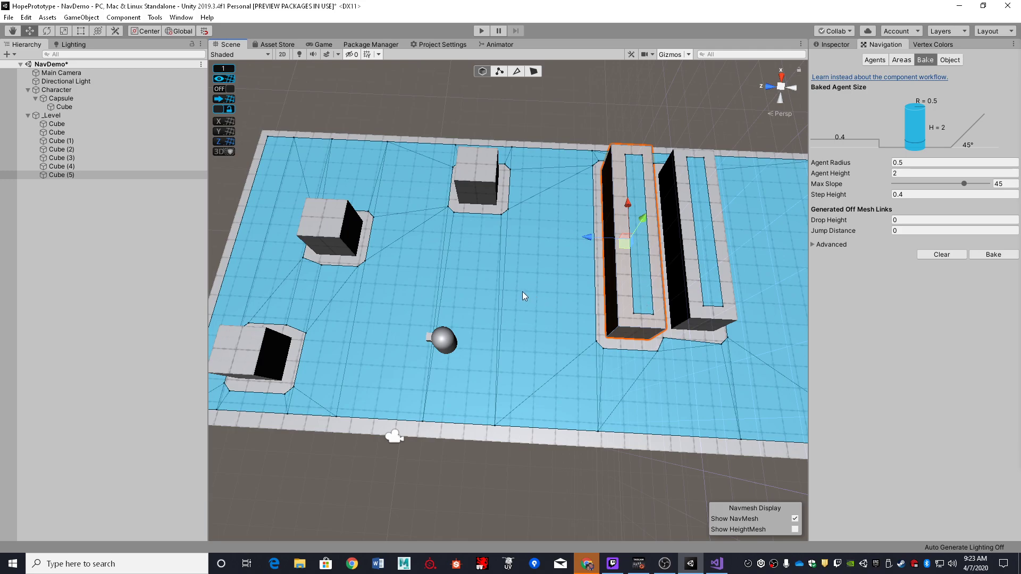
left_click_drag(559, 246, 525, 261, "alt")
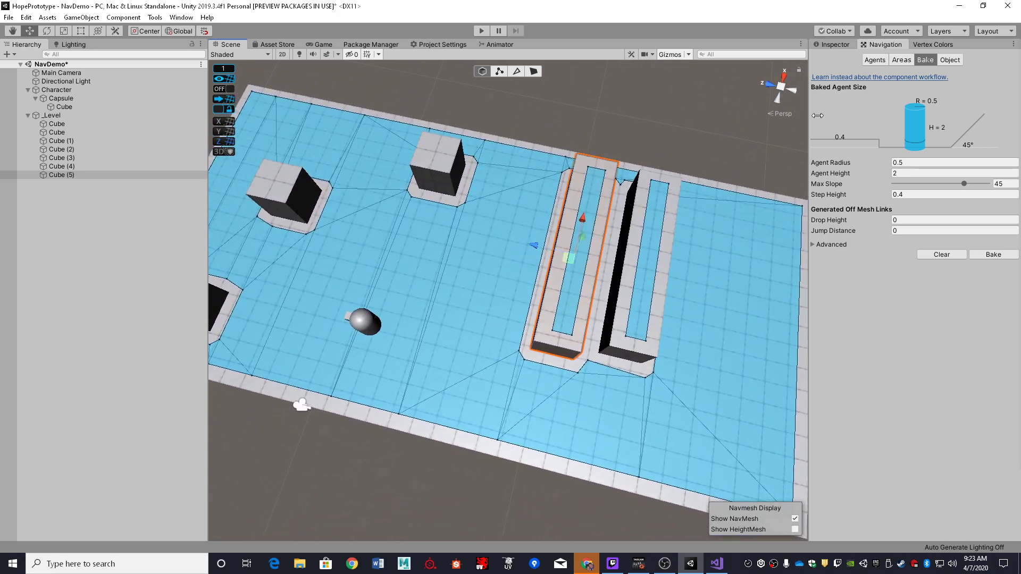
left_click(949, 60)
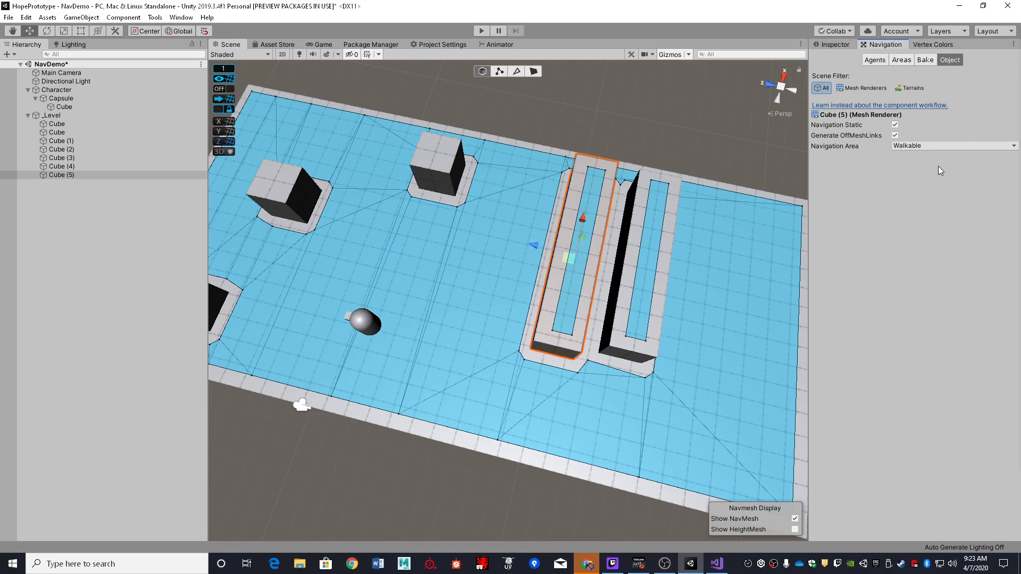
left_click(678, 201)
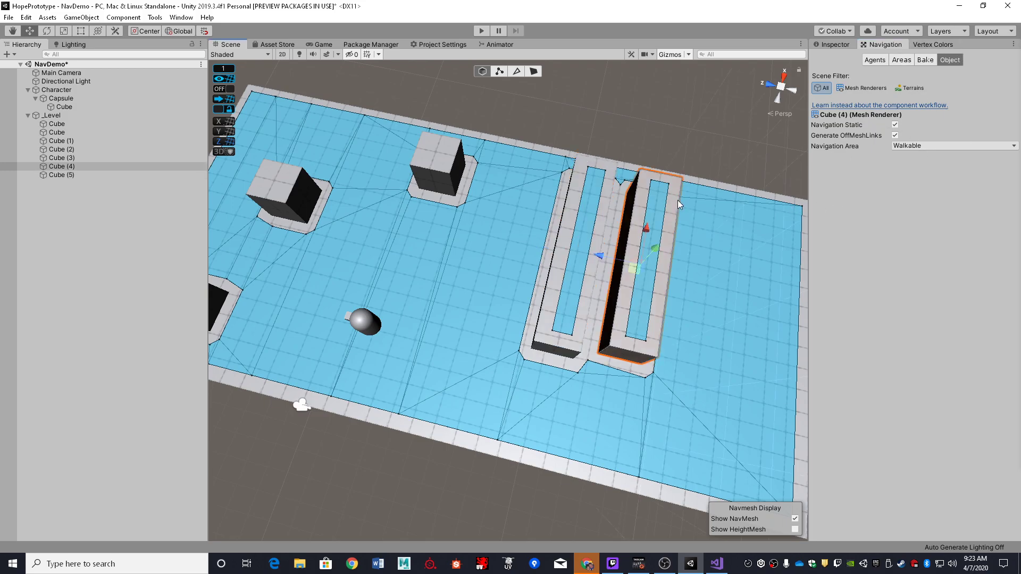
left_click(588, 220)
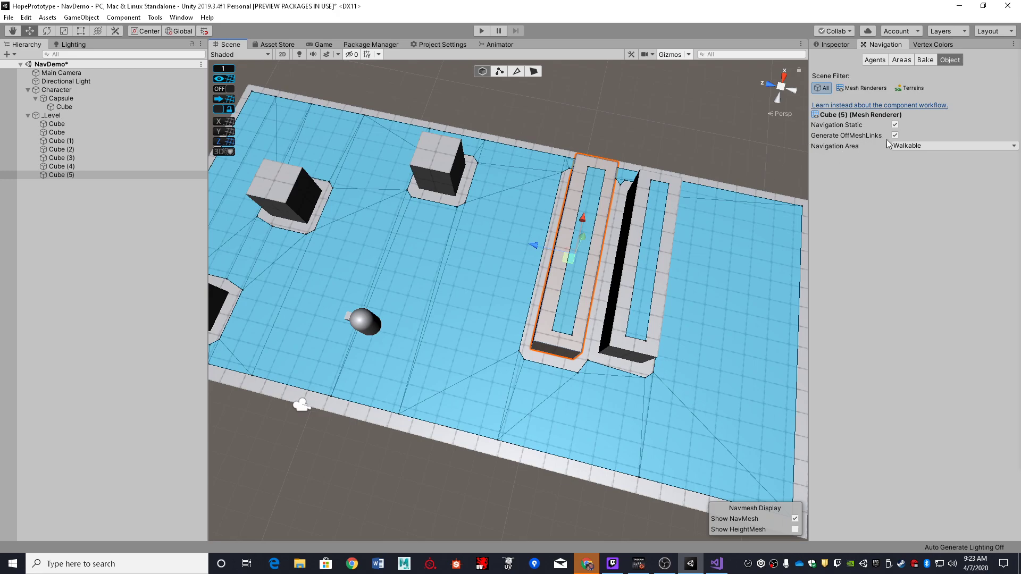
left_click(934, 144)
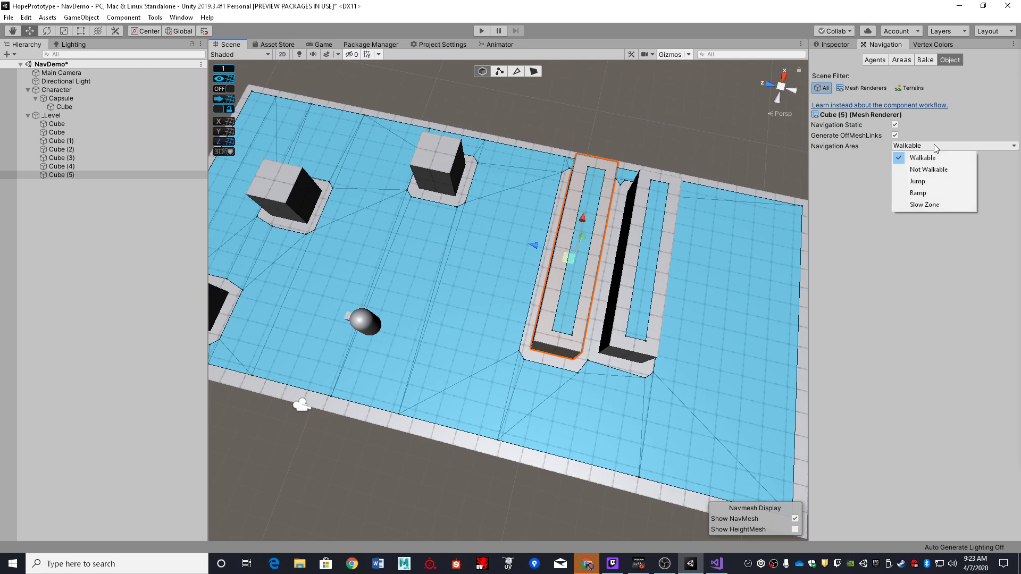
left_click(937, 170)
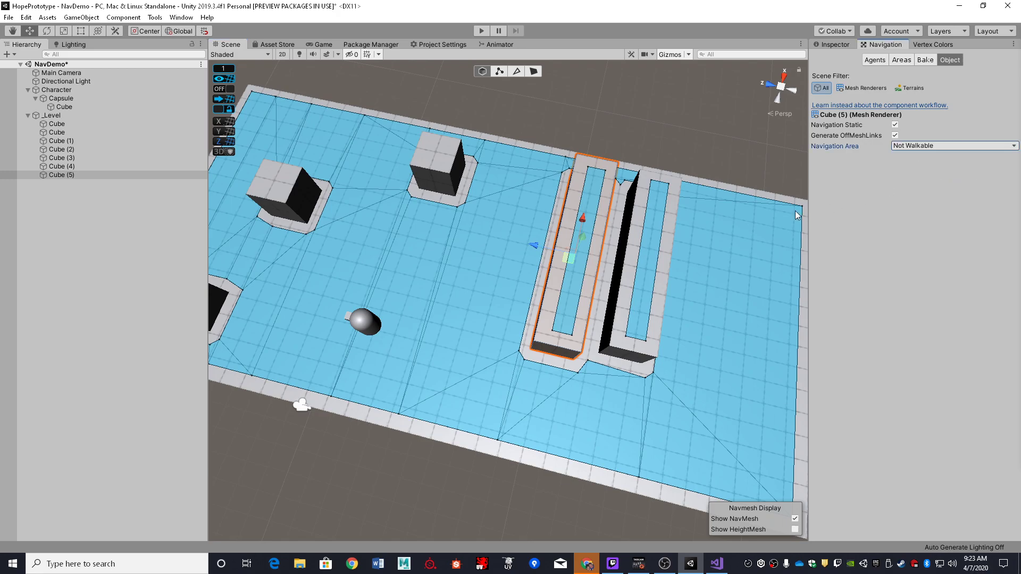
- Select the other long wall and the three small cube obstacles together and set their navigation area to Not Walkable
left_click(652, 249)
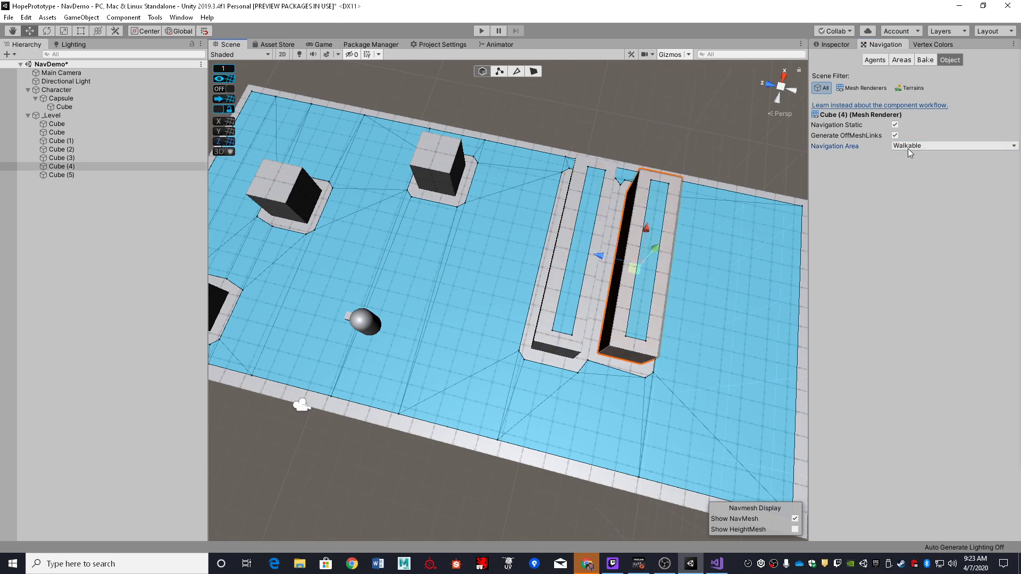
left_click(436, 163, "ctrl")
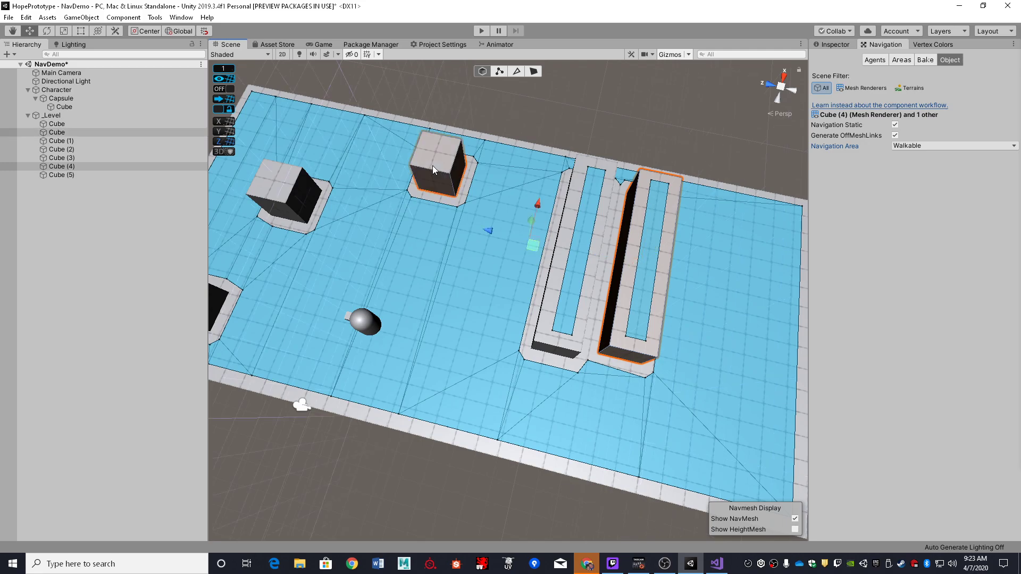
left_click(263, 190, "ctrl")
right_click_drag(316, 282, 279, 262)
left_click(257, 264, "ctrl")
left_click(926, 147)
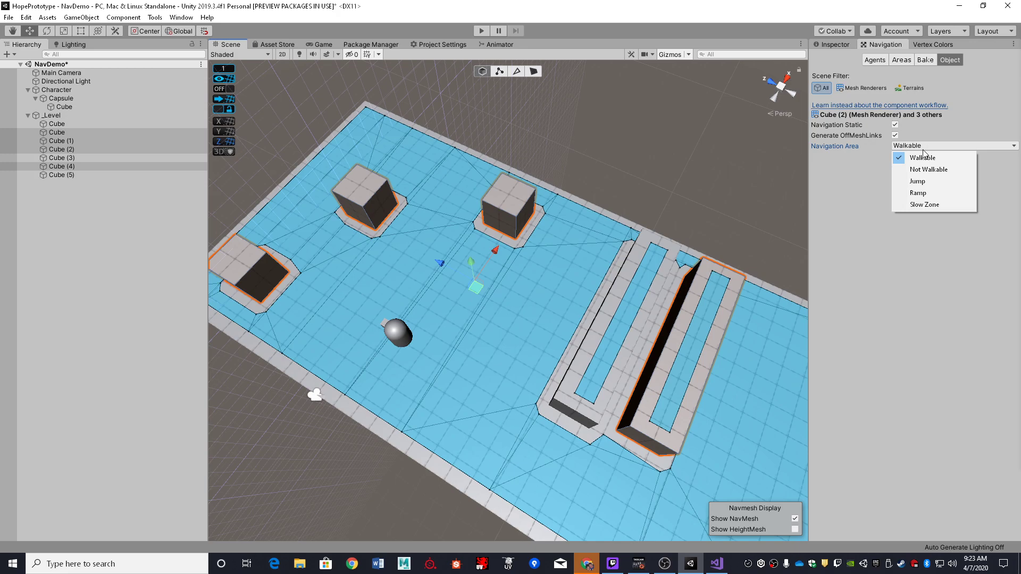
left_click(933, 171)
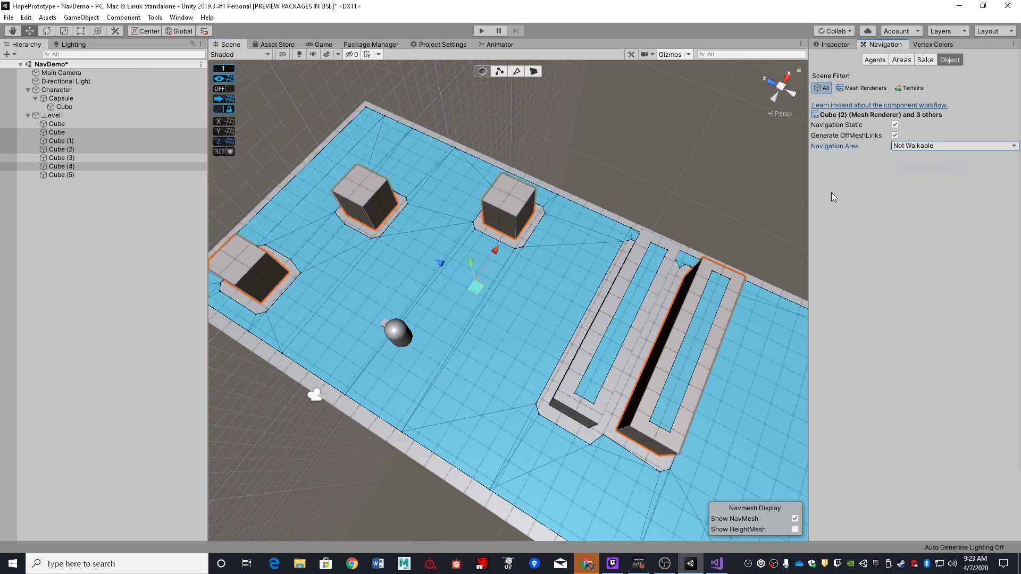
- Rebake the NavMesh with the non-walkable obstacles and inspect the tops of the two long walls
right_click_drag(659, 178, 694, 162)
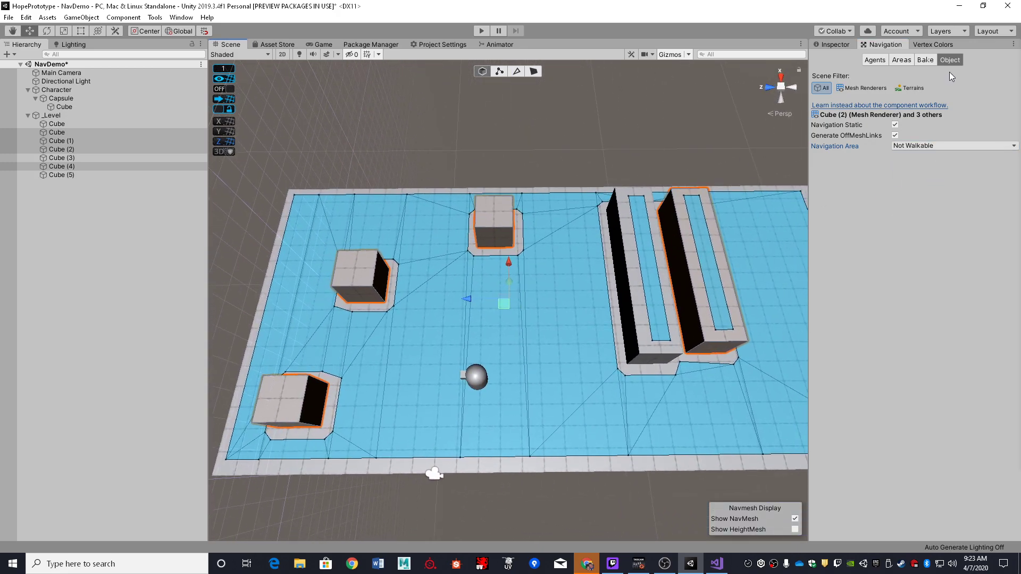
left_click(926, 60)
left_click(993, 255)
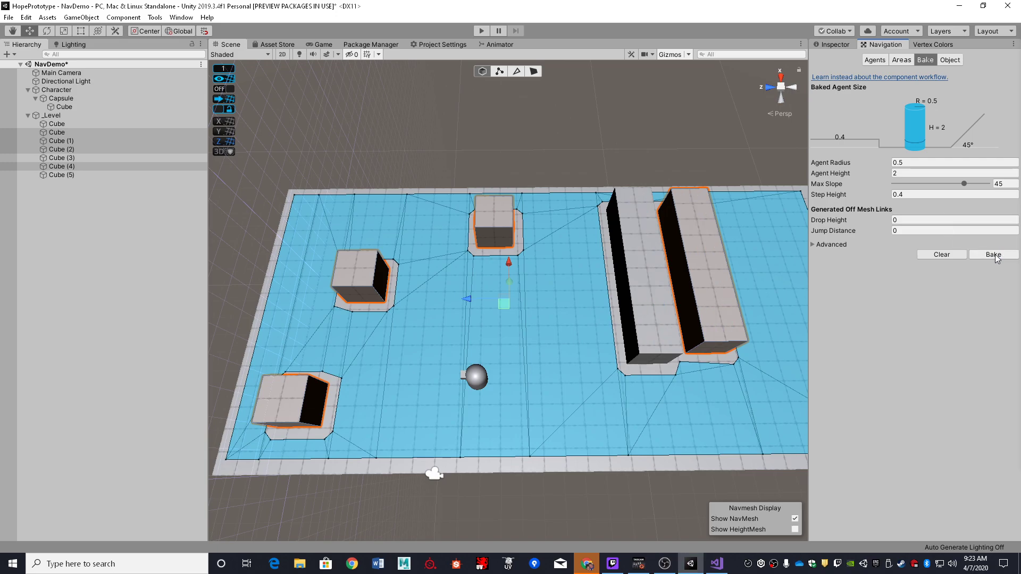
right_click_drag(373, 345, 401, 318)
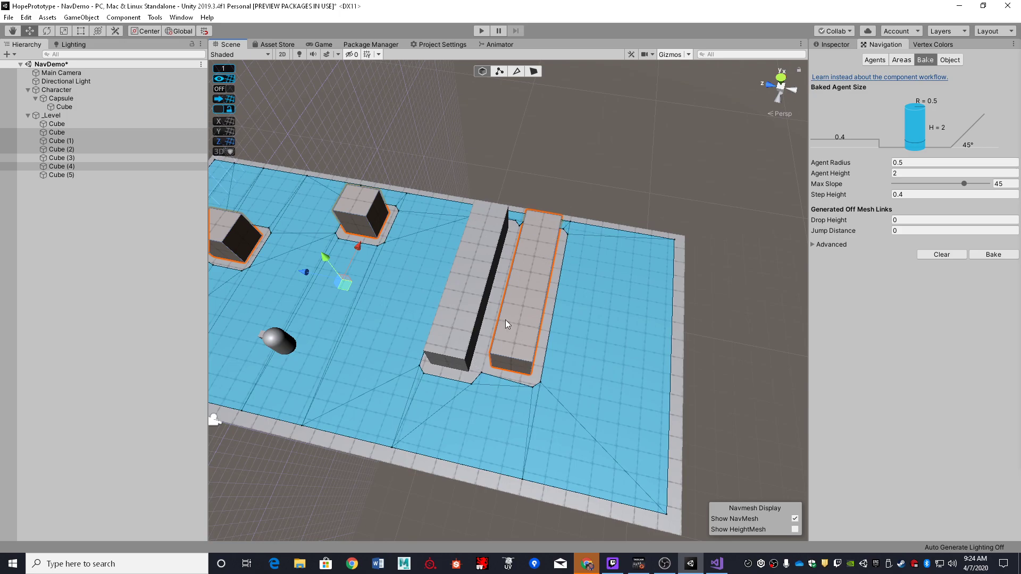
right_click_drag(567, 255, 587, 264)
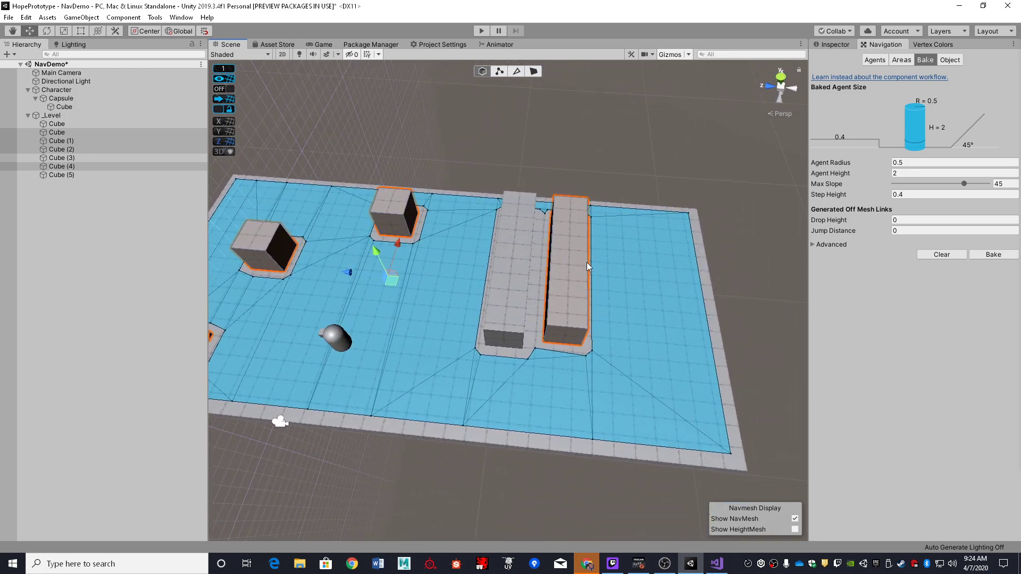
right_click_drag(531, 212, 481, 254)
- Set the navigation area of the ground section beneath the long walls to Slow Zone
left_click(946, 61)
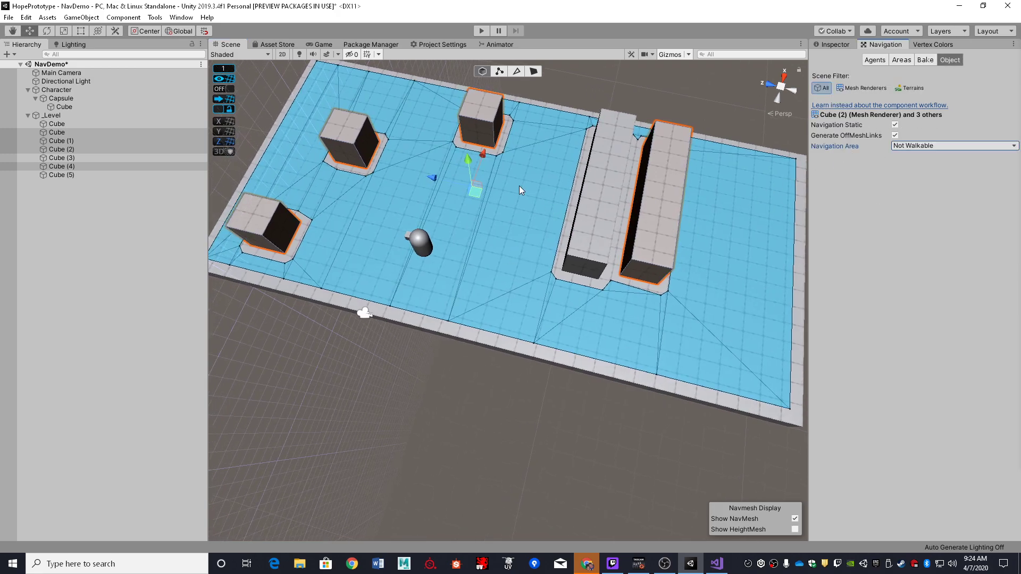
mouse_move(520, 186)
right_mouse_down()
mouse_move(515, 210)
mouse_move(540, 178)
mouse_move(515, 167)
right_mouse_up()
left_click(534, 202)
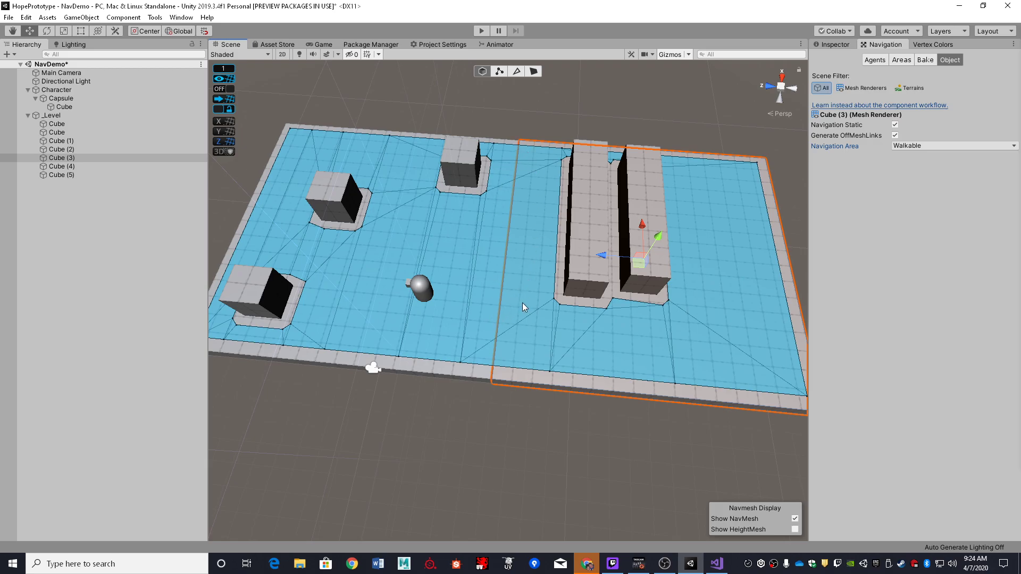
left_click(910, 145)
left_click(935, 206)
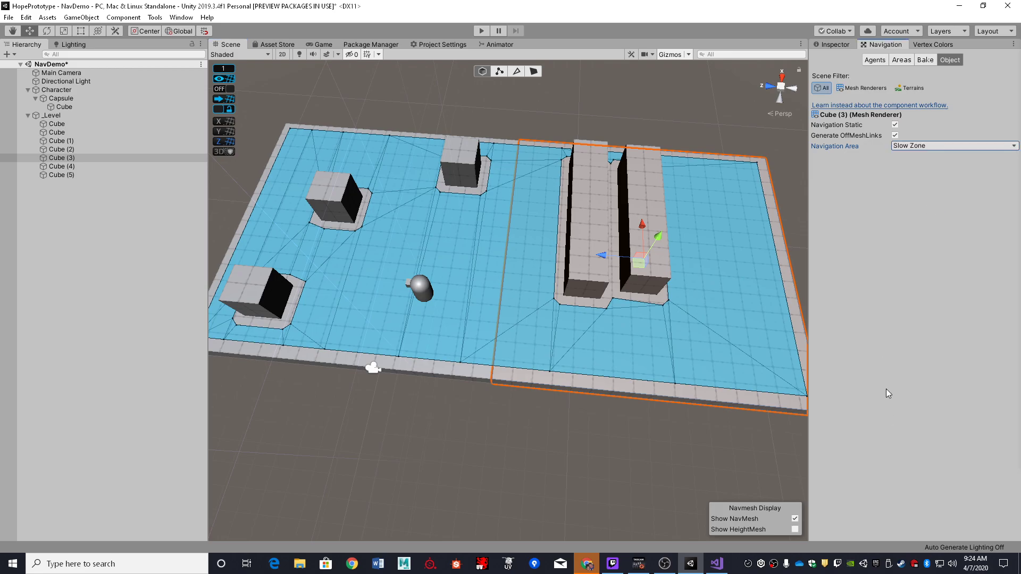
- Rebake the NavMesh and inspect the Slow Zone ground next to the walkable section
left_click(927, 60)
left_click(996, 260)
right_click_drag(507, 173, 471, 173)
key("s")
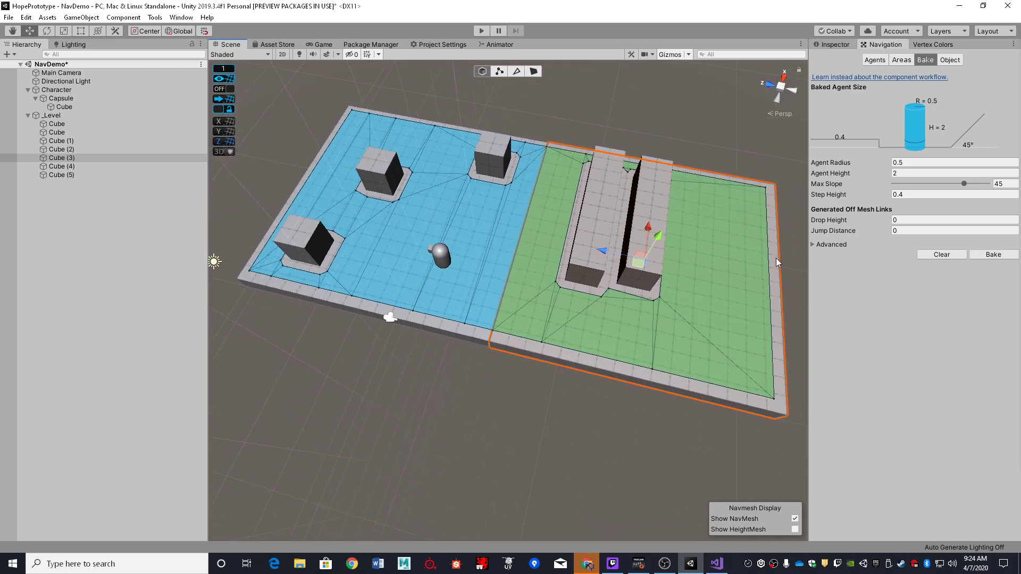
left_click(733, 130)
right_click_drag(733, 129, 718, 162)
left_click(663, 269)
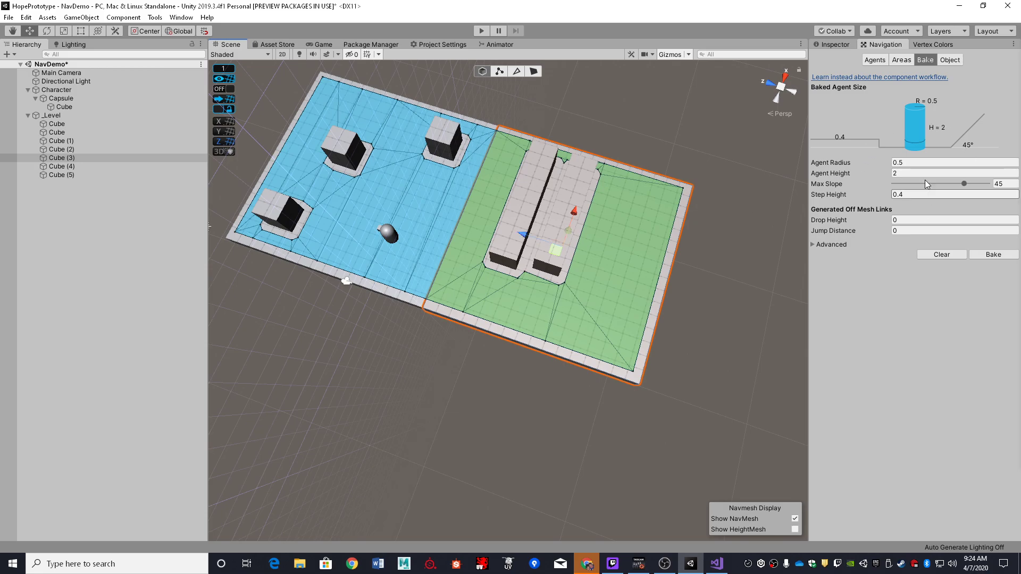
- Return the ground section beneath the long walls to Walkable and move it out past the level's far edge
left_click(950, 60)
left_click(920, 145)
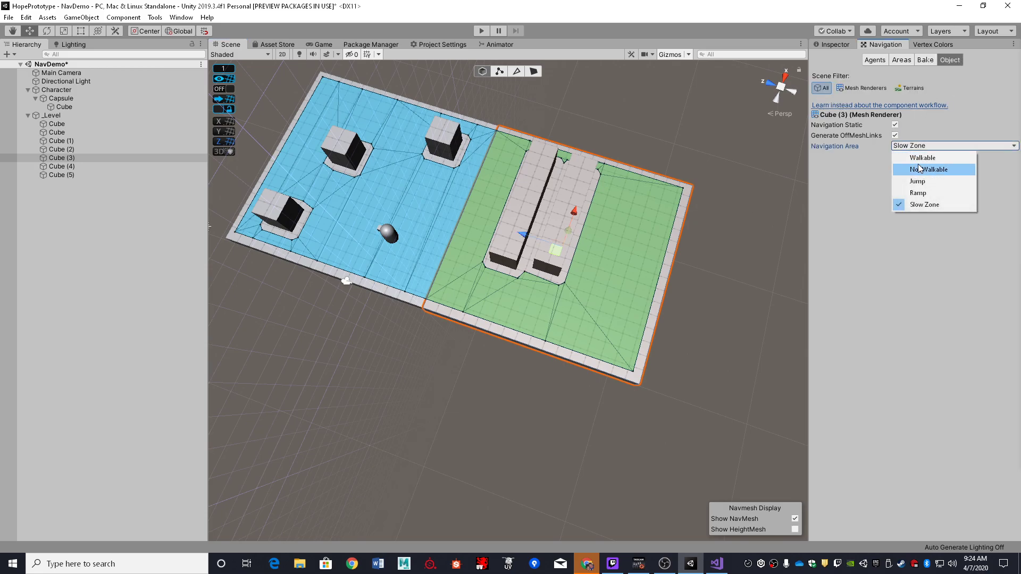
left_click(921, 158)
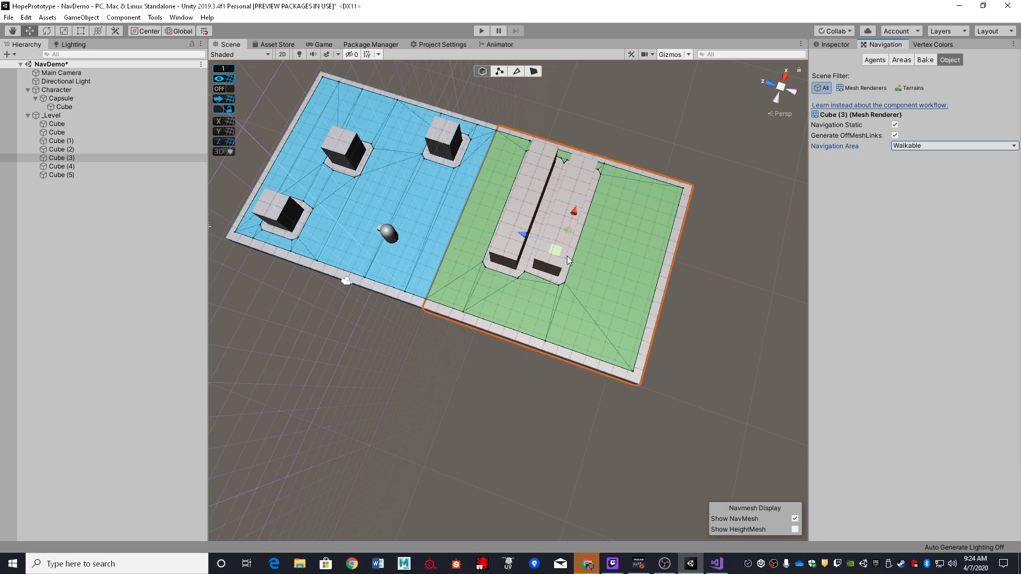
left_click_drag(579, 213, 635, 22)
right_click_drag(675, 126, 564, 227)
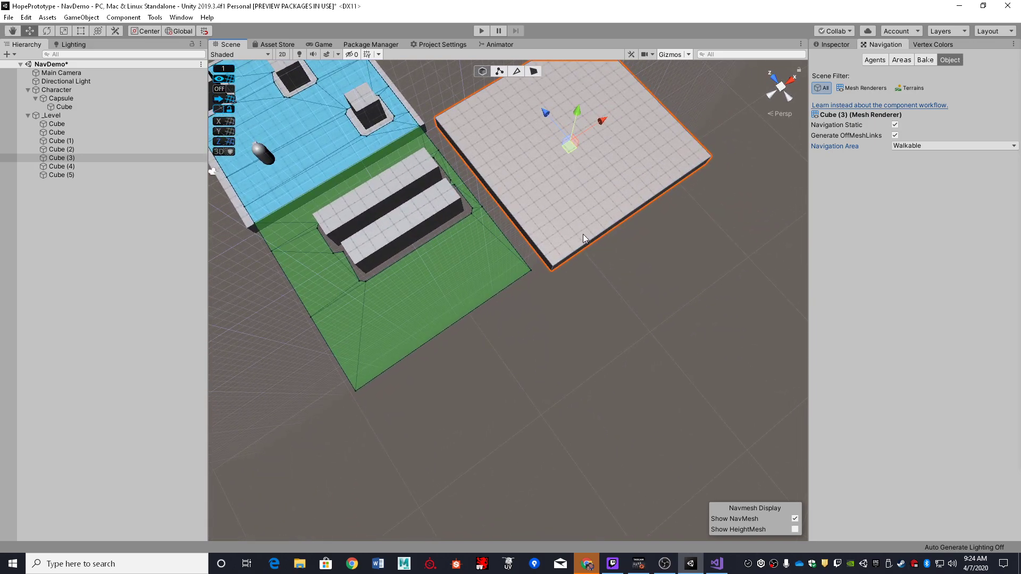
- Duplicate the moved ground section, vertex-snap the copy back beneath the long walls, and snap the original flush against the level's far edge
key("ctrl+d")
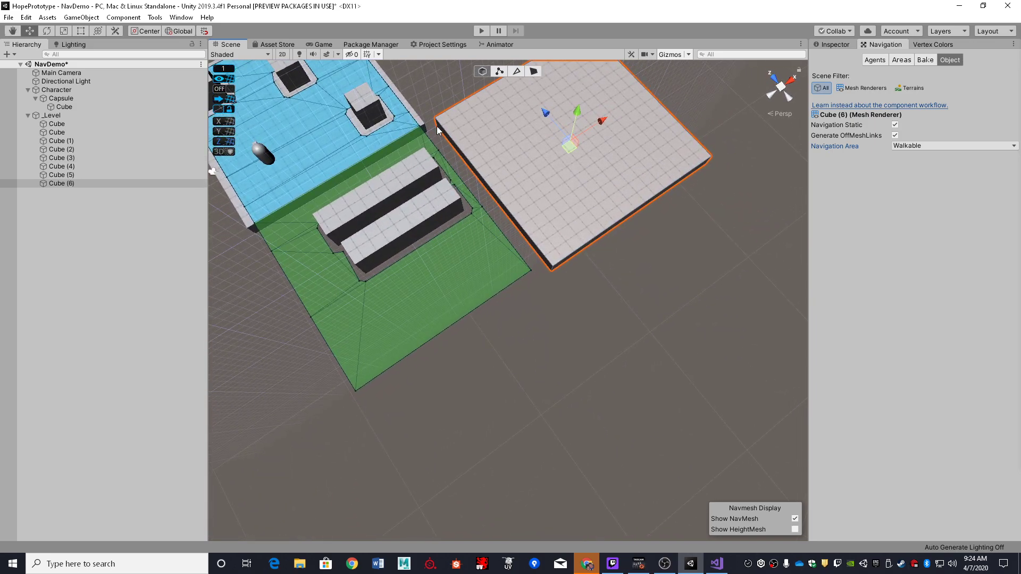
key("v")
left_click_drag(439, 116, 251, 209)
left_click(464, 133)
key("v")
left_click_drag(432, 116, 411, 127)
- Duplicate the outer ground section into three more pieces and arrange them around an open hole adjoining the level
left_click_drag(471, 168, 547, 117, "alt")
key("ctrl+d")
key("ctrl+d")
left_click_drag(535, 169, 411, 232)
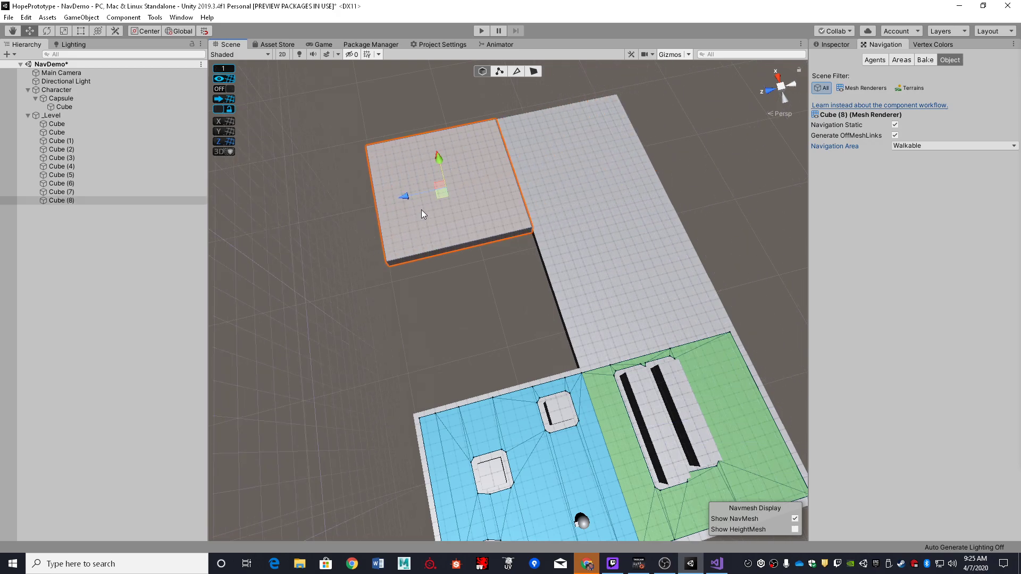
key("ctrl+d")
left_click_drag(436, 194, 398, 340)
- Deselect the new ground pieces and rebake the NavMesh over the enlarged level
left_click(712, 197)
right_click_drag(712, 198, 674, 155)
key("w")
key("a")
key("s")
key("s")
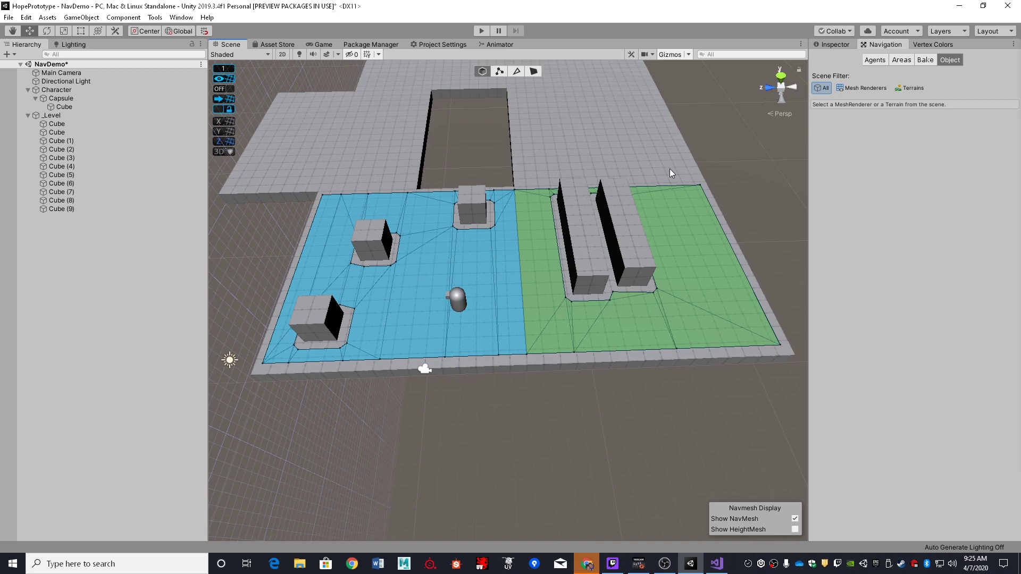
left_click(919, 62)
left_click(1002, 258)
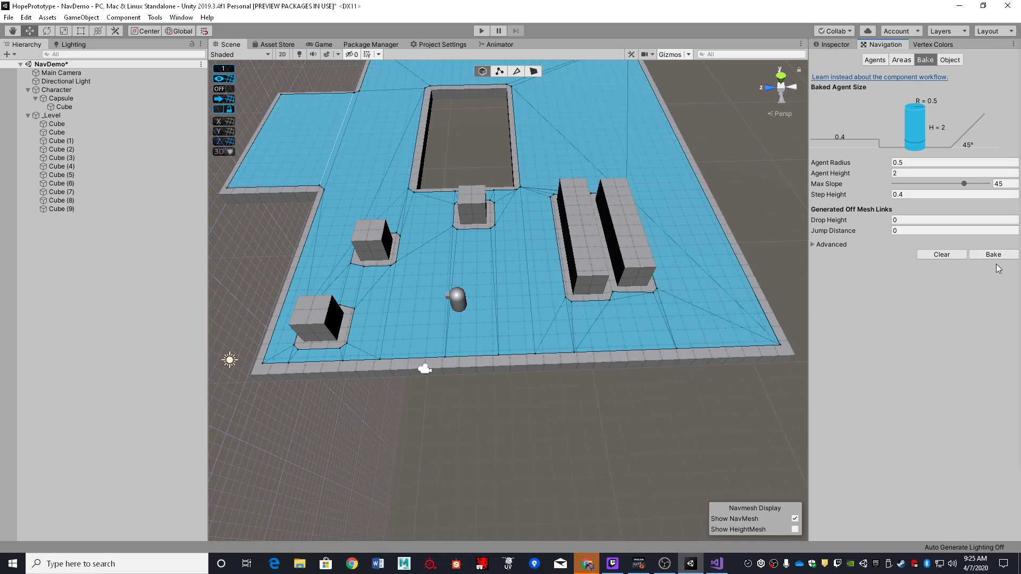
- Set the navigation area of the replacement ground section beneath the long walls to Slow Zone
left_click(676, 275)
left_click(950, 60)
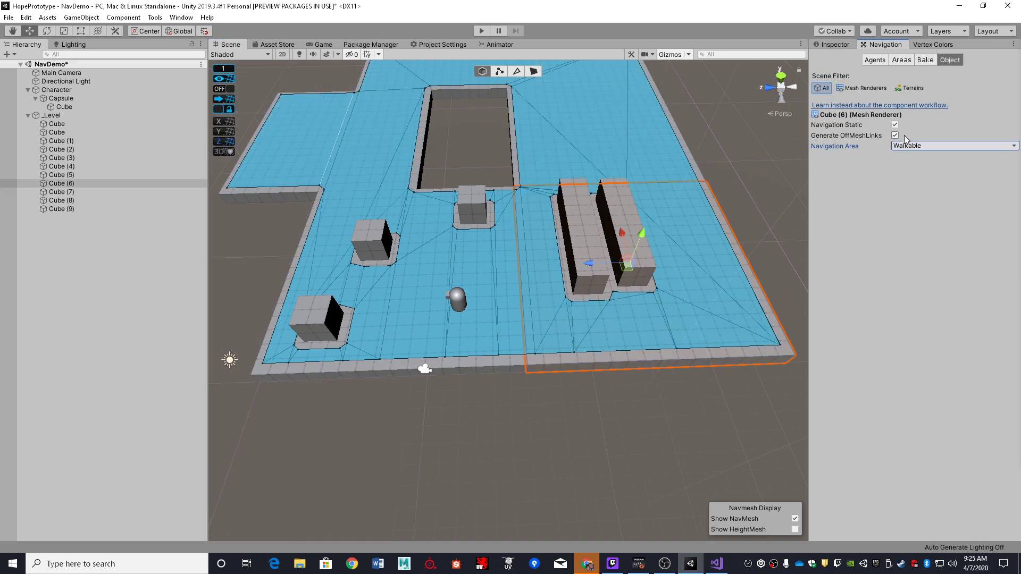
left_click(906, 146)
left_click(926, 205)
- Rebake the NavMesh and inspect the Slow Zone area, the hole and the added ground across the whole level
left_click(926, 60)
left_click(993, 254)
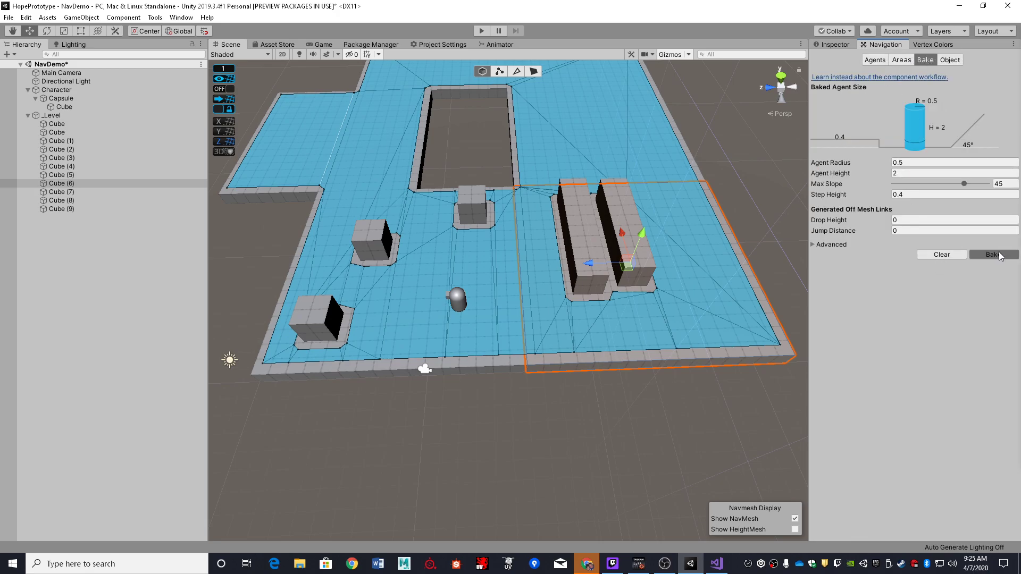
left_click_drag(494, 176, 544, 222, "alt")
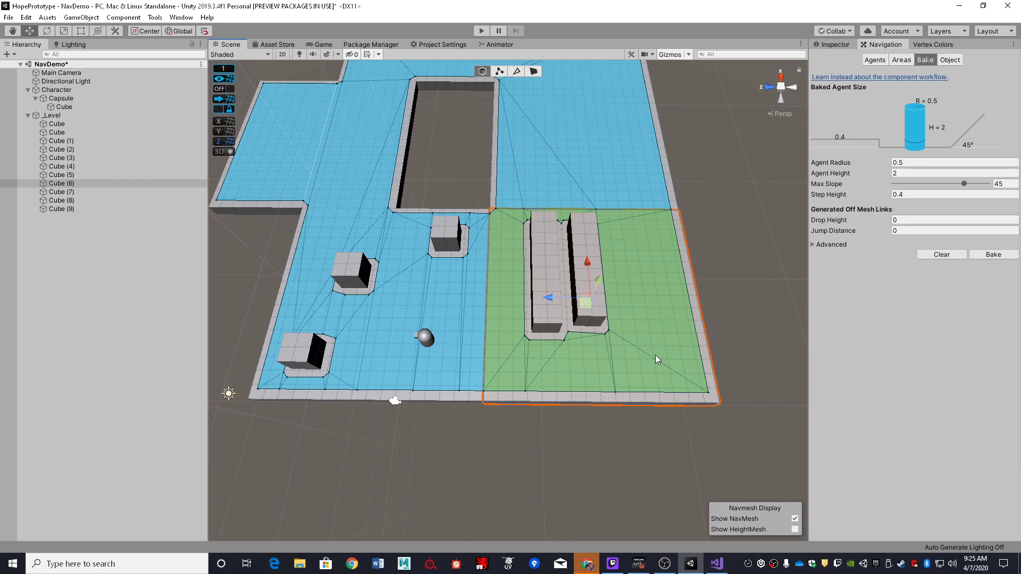
left_click(448, 171)
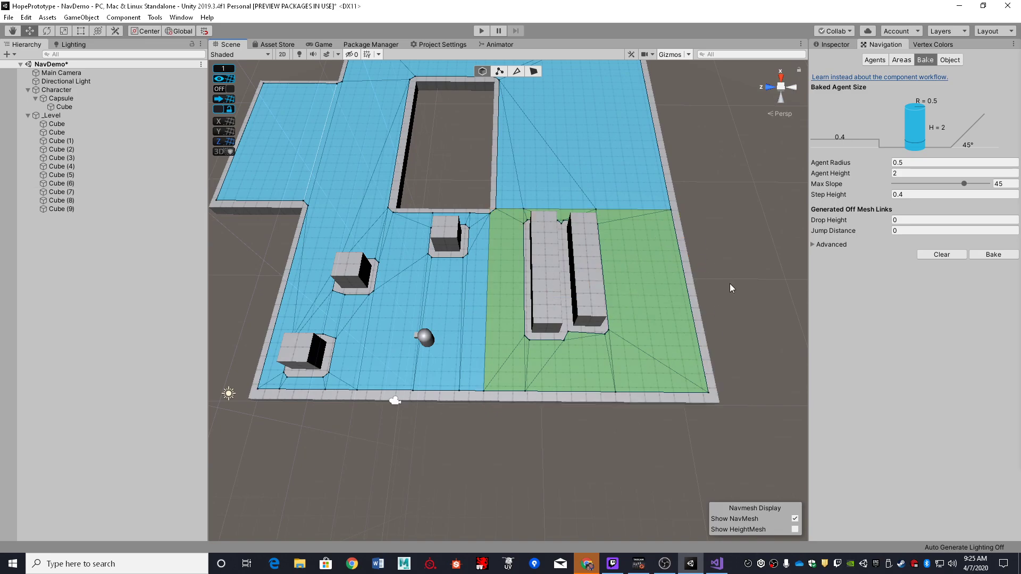
left_click_drag(478, 231, 640, 238, "alt")
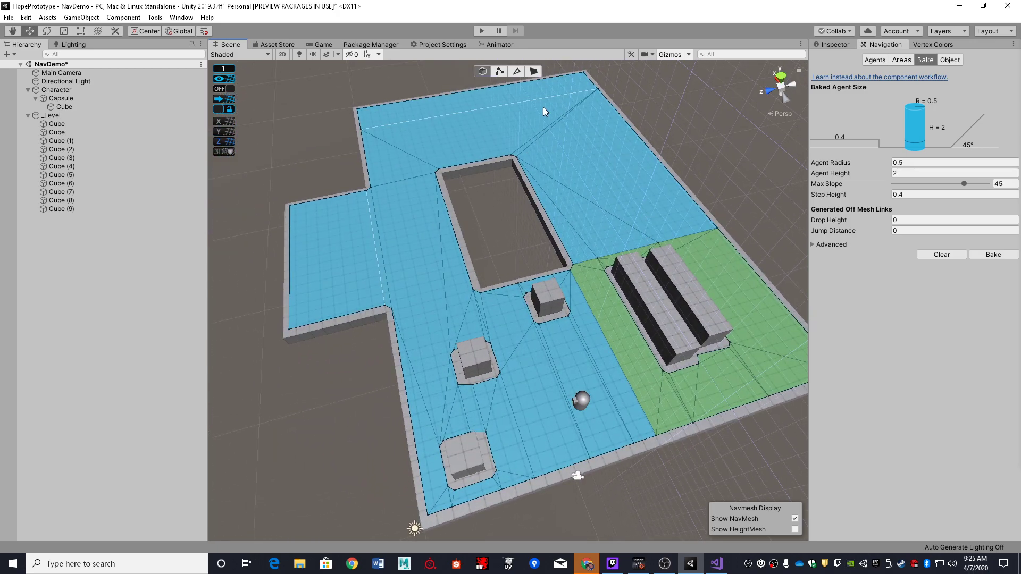
right_click_drag(536, 379, 537, 312)
key("w")
key("s")
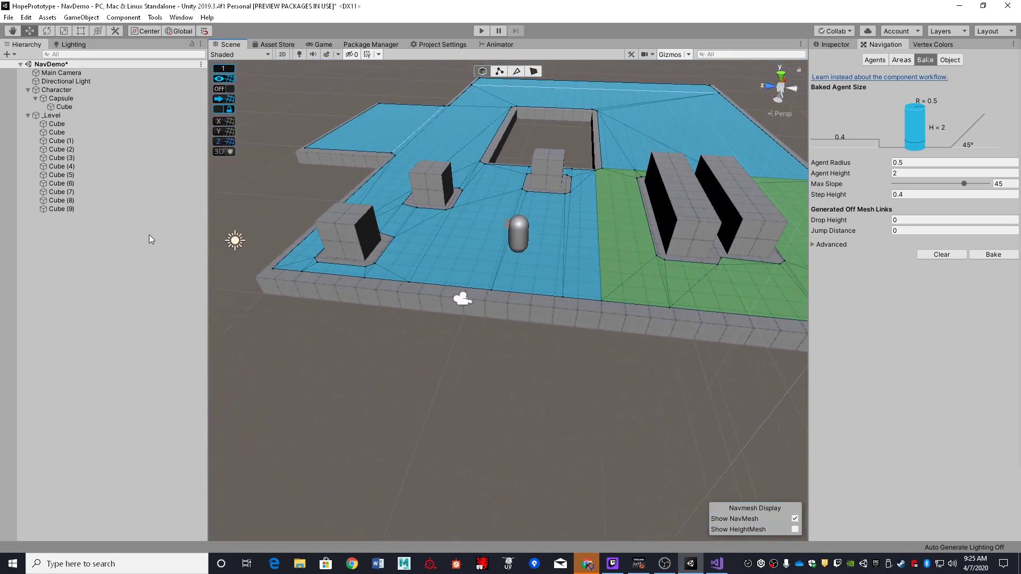
- Move the Character across the ground to the open area beside the Slow Zone edge, near the block by the hole
left_click(103, 91)
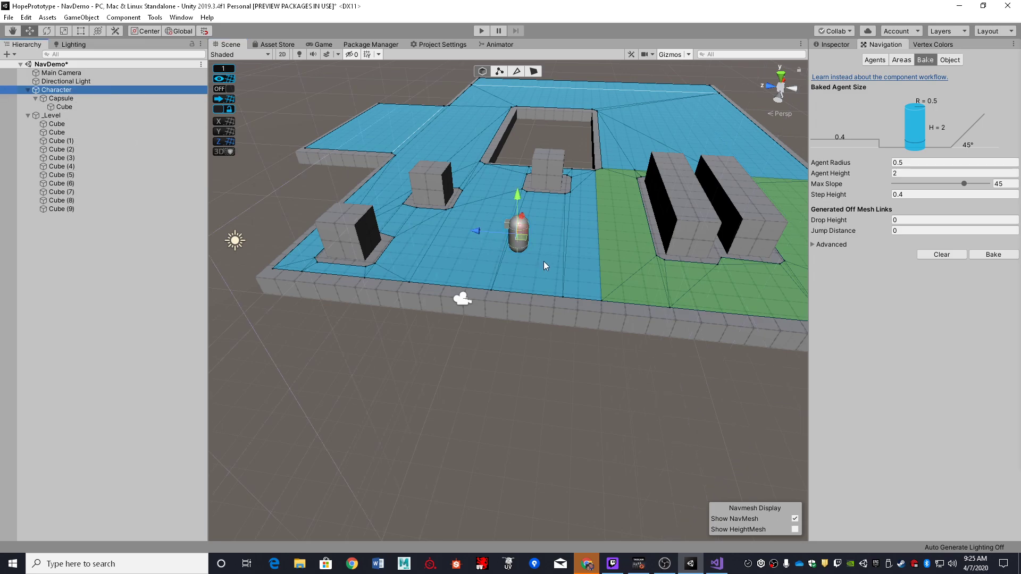
left_click_drag(528, 244, 595, 279)
right_click_drag(568, 226, 582, 259)
key("w")
key("e")
key("s")
key("s")
right_click_drag(520, 397, 523, 398)
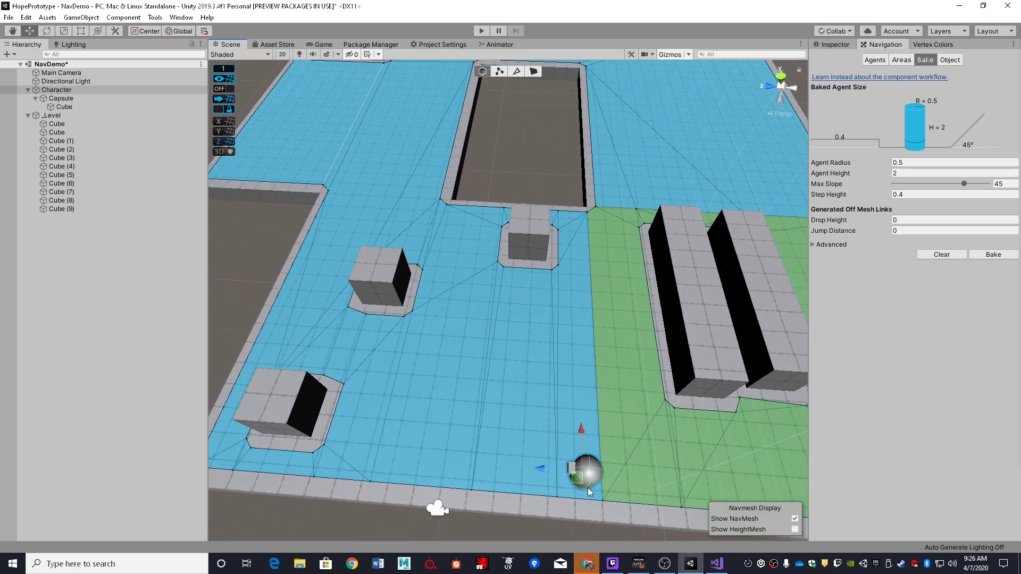
left_click_drag(577, 437, 569, 221)
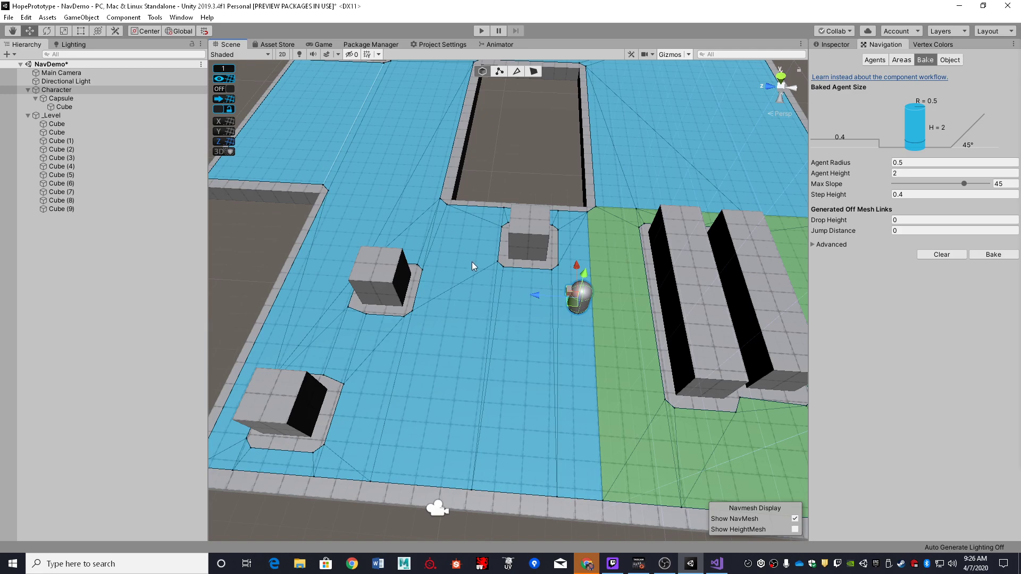
- Add a Capsule Collider component to the Character
left_click(836, 44)
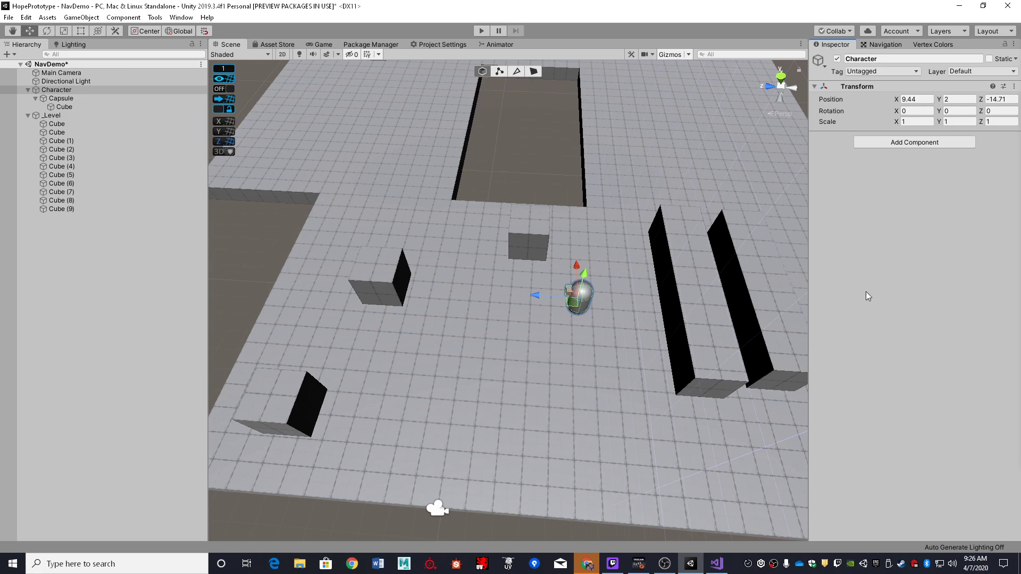
left_click(892, 142)
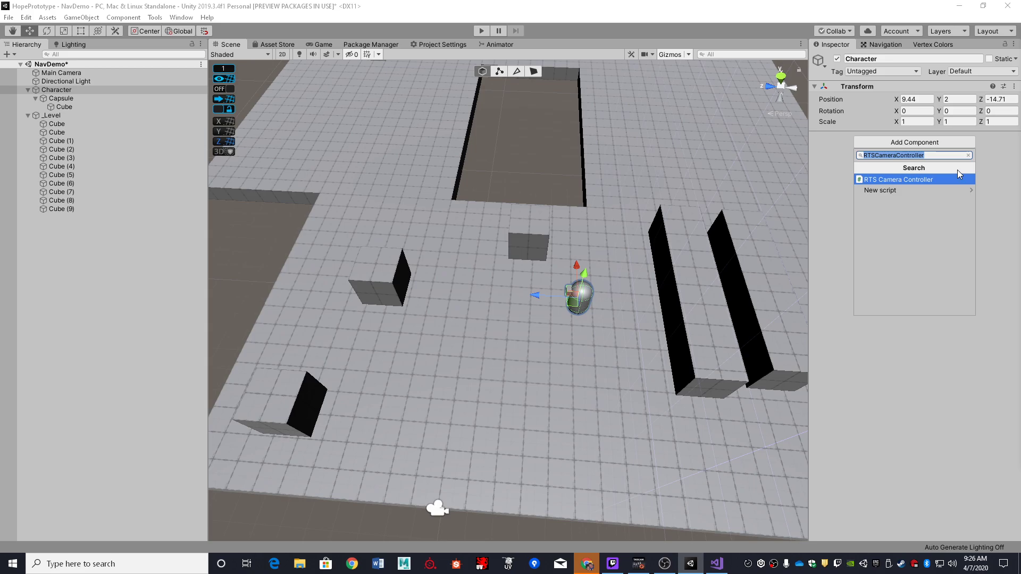
type("cap")
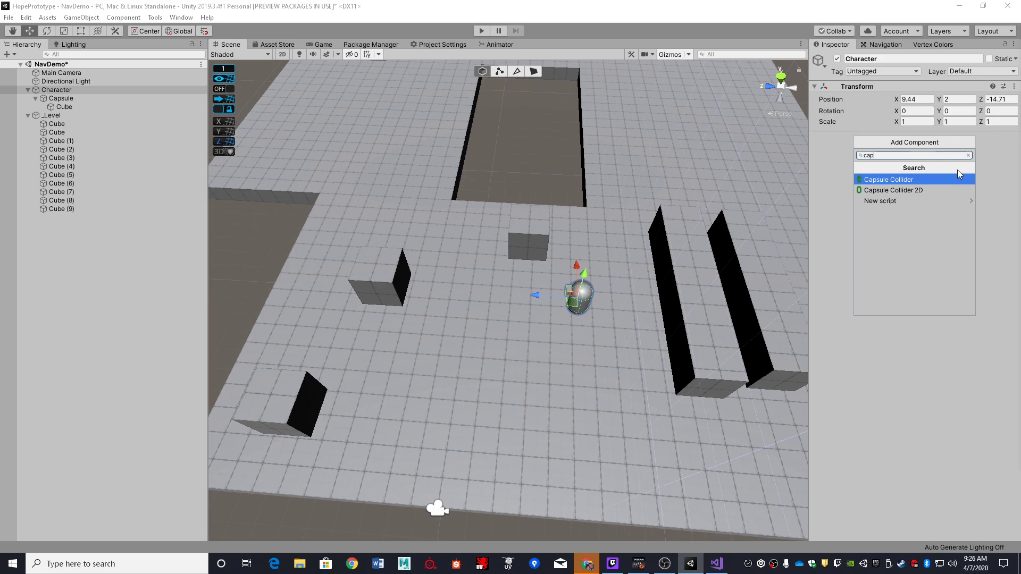
key("Return")
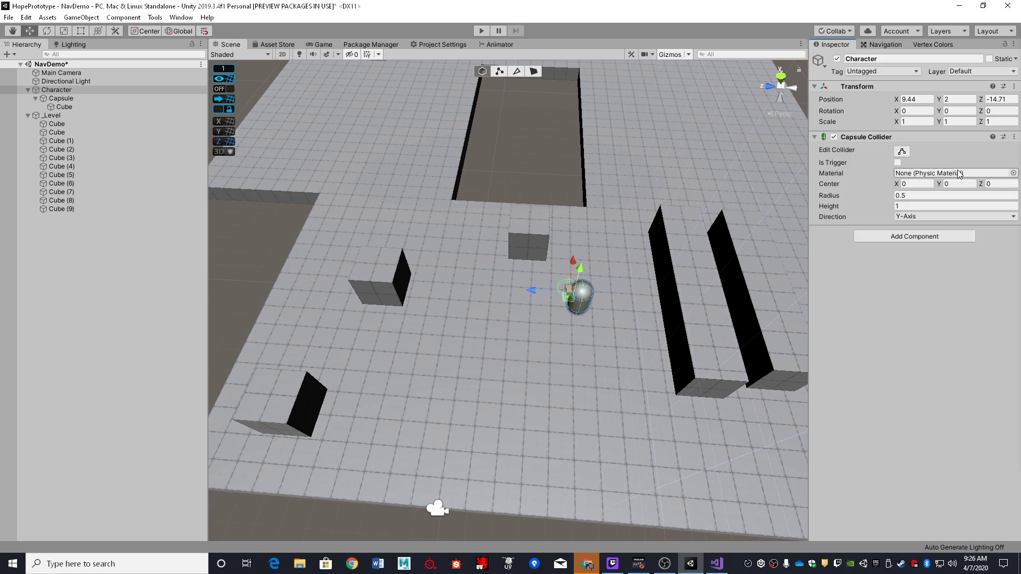
- Center the child Capsule on its Character parent by setting its local position X and Z to 0
left_click_drag(446, 205, 681, 178, "alt")
key("d")
right_click_drag(681, 176, 679, 158)
key("s")
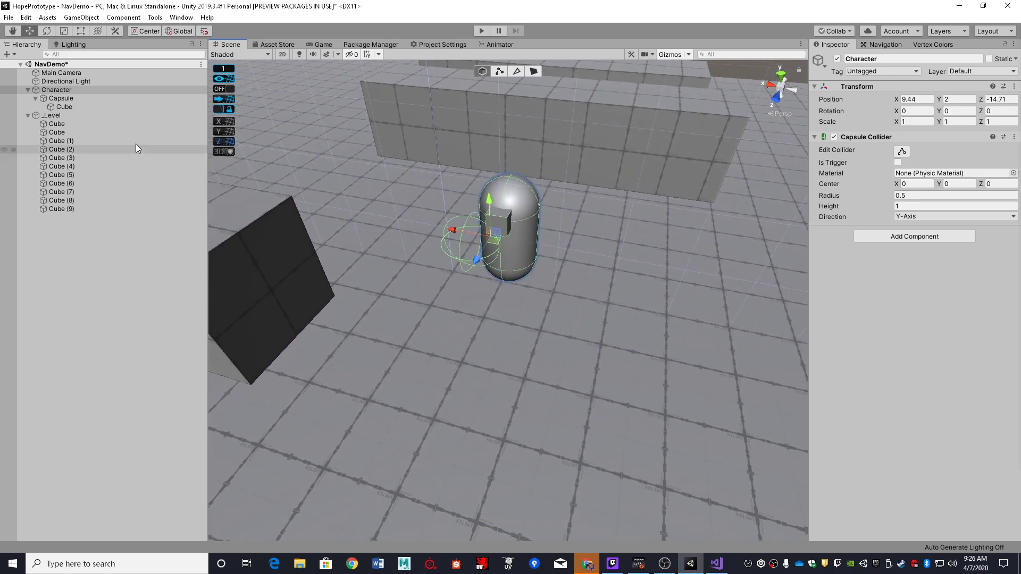
left_click(56, 98)
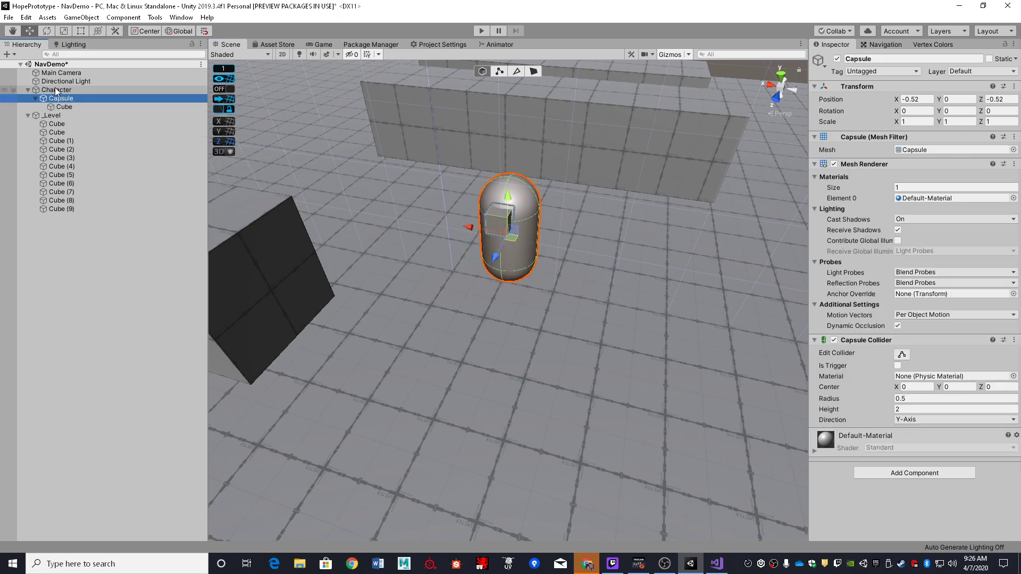
left_click(55, 89)
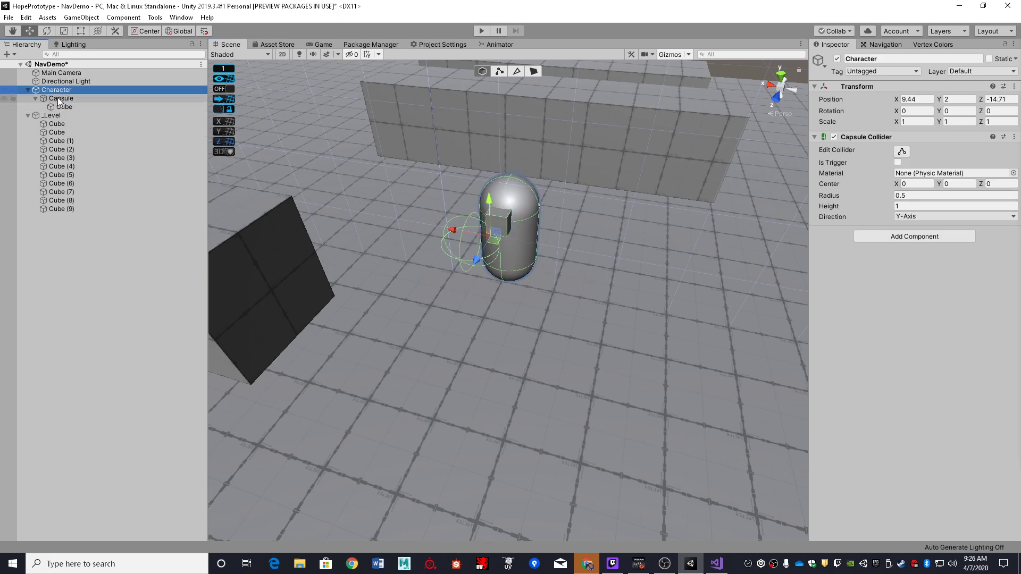
left_click(60, 99)
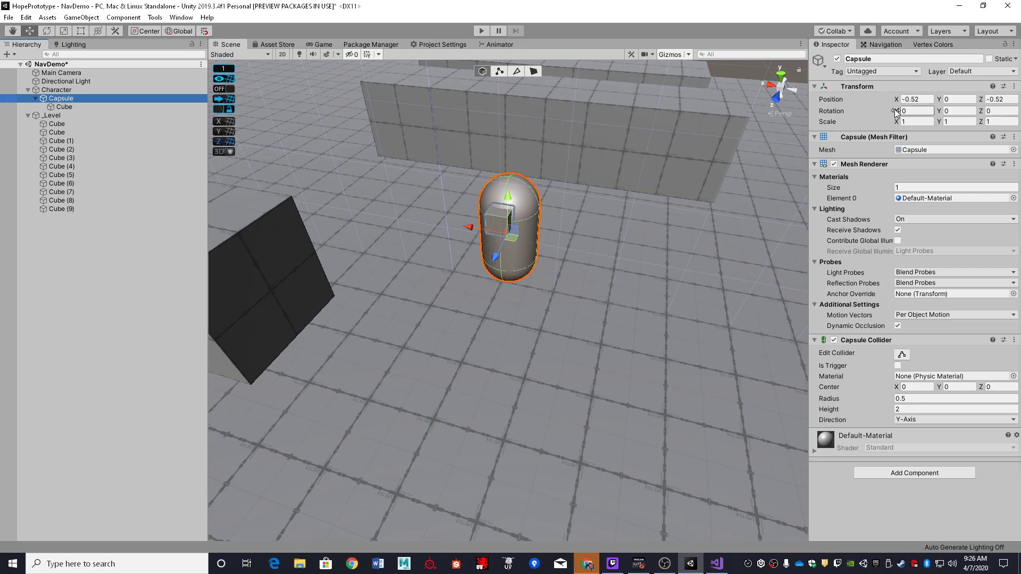
left_click(923, 97)
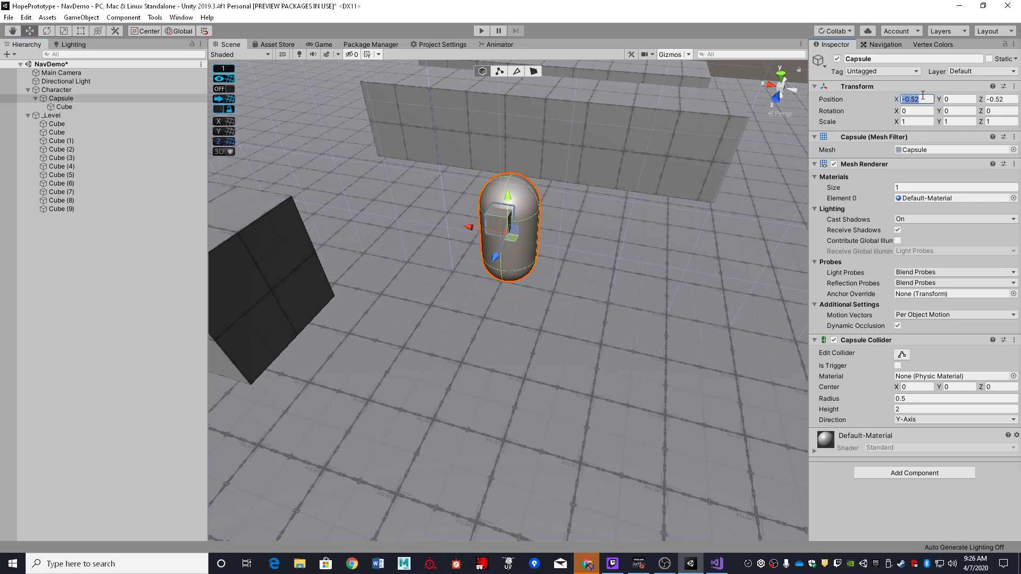
type("0")
left_click(1005, 99)
type("0")
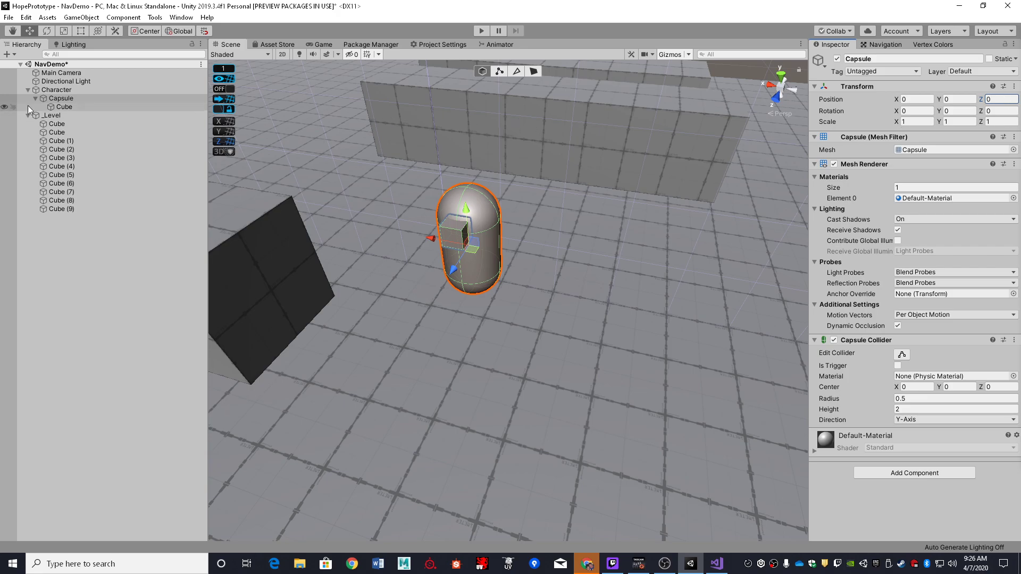
- Set the height of the Character's Capsule Collider to 2
left_click(54, 100)
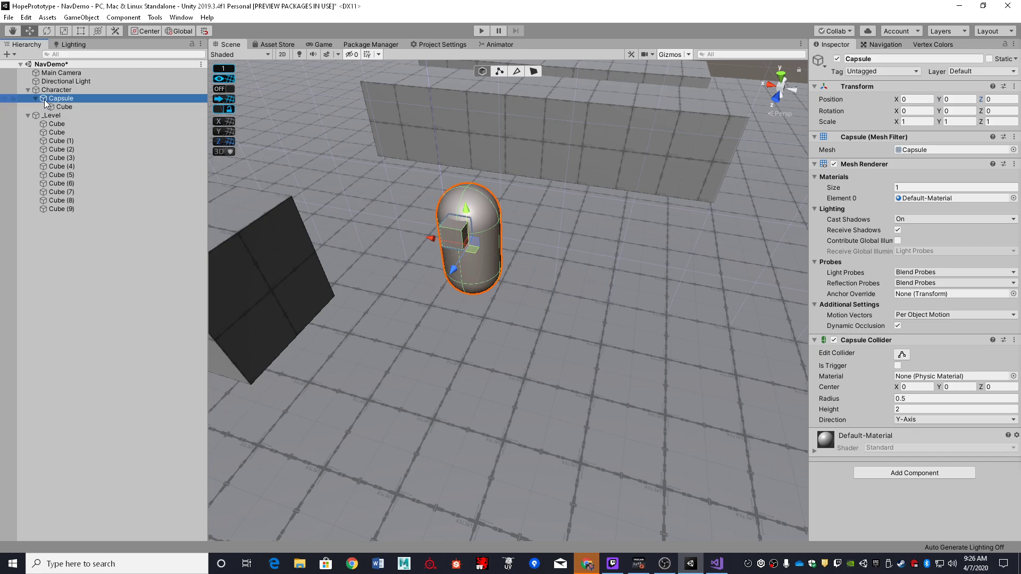
left_click(57, 90)
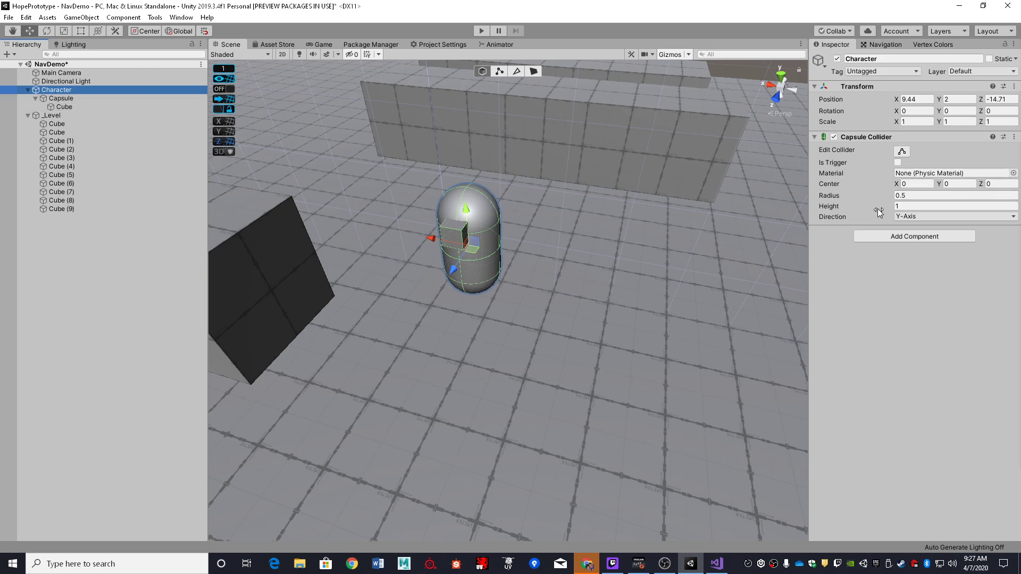
left_click(912, 206)
type("2")
right_click_drag(596, 225, 589, 213)
key("s")
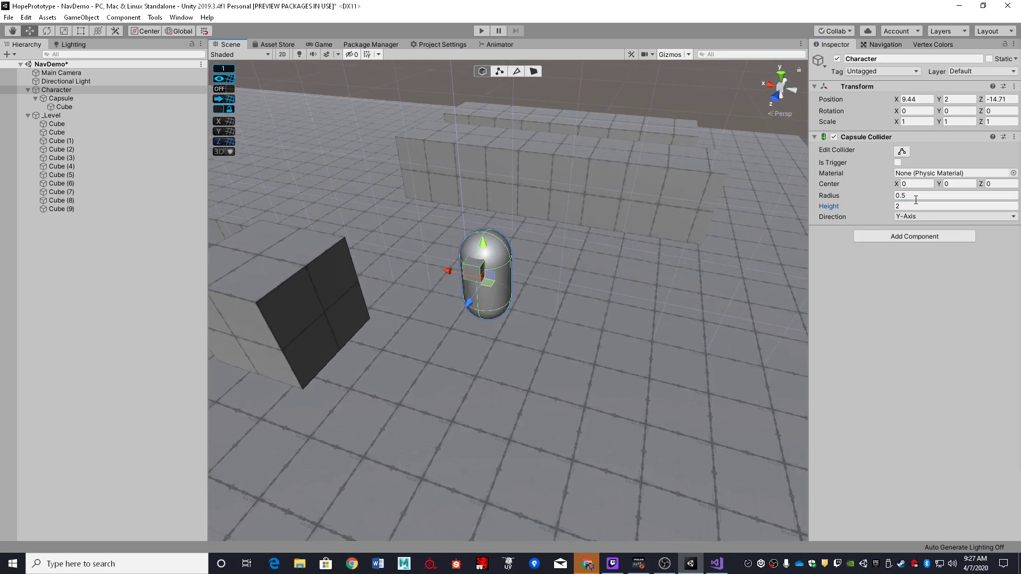
- Try offsetting the Character's collider center X to 1.16 and reset it to 0
left_click(903, 184)
left_click_drag(903, 187, 923, 193)
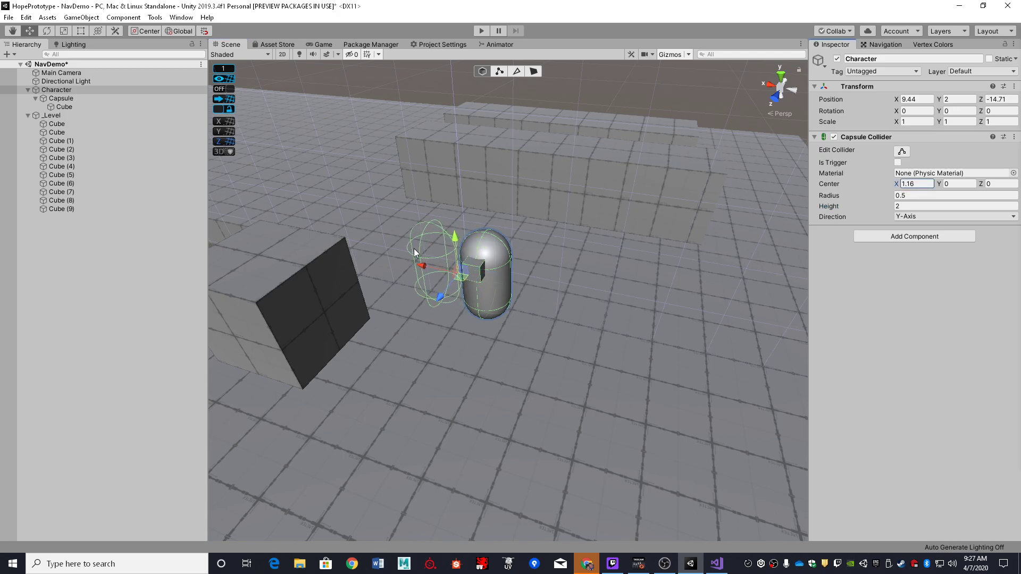
left_click(914, 186)
type("0")
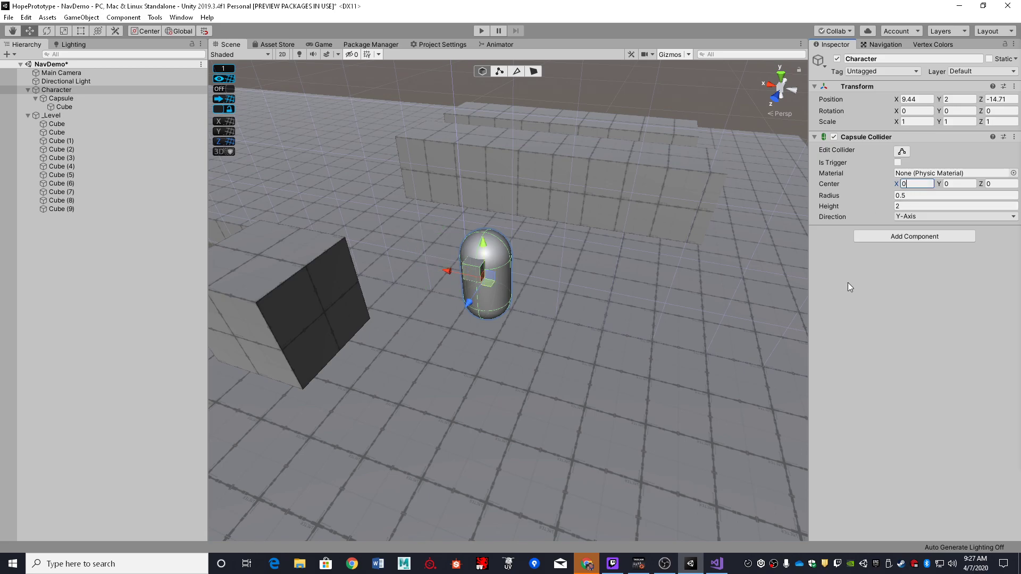
- Add a Rigidbody component to the Character and make it kinematic
right_click_drag(651, 259, 474, 278)
key("s")
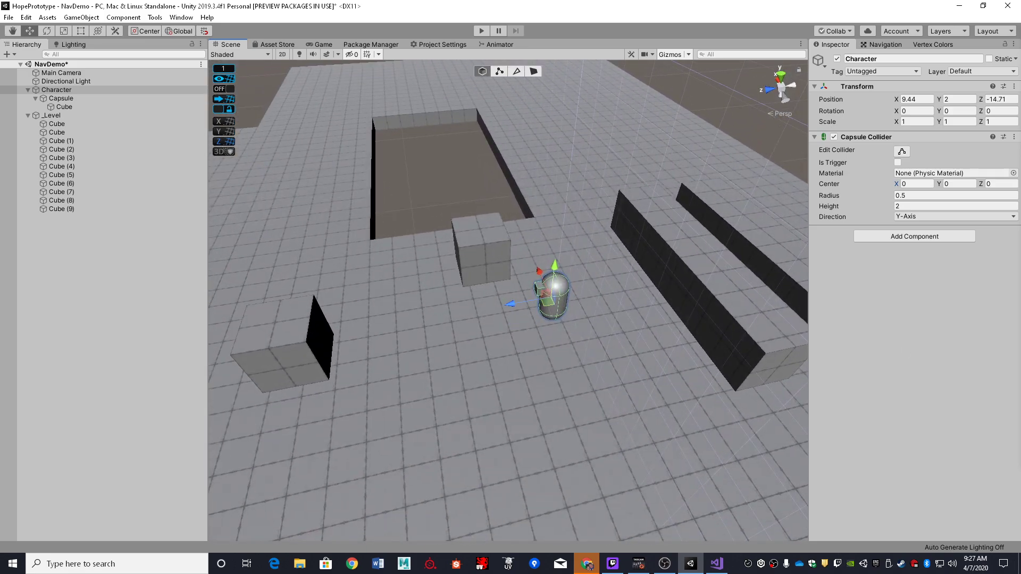
left_click(939, 238)
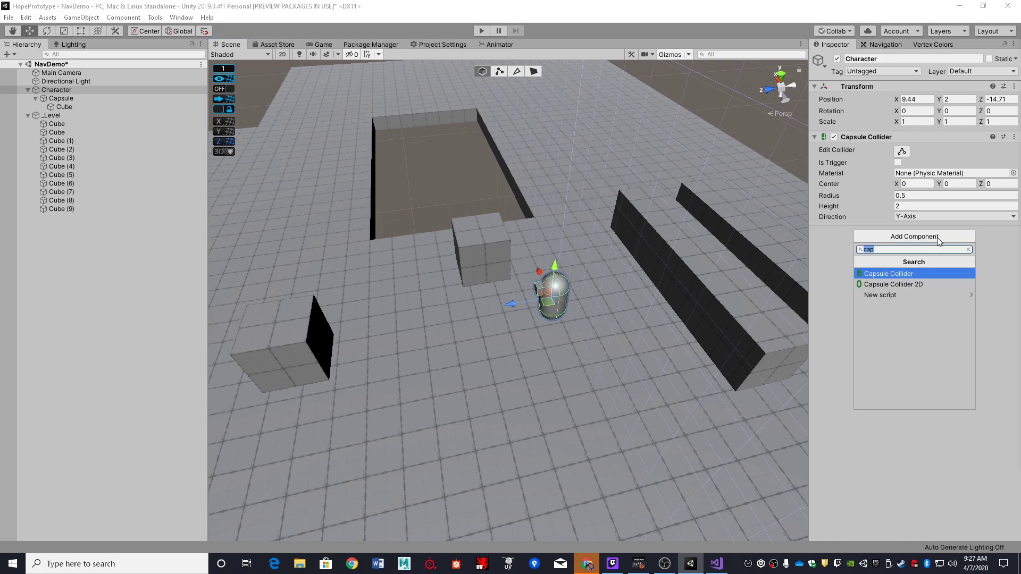
type("ri")
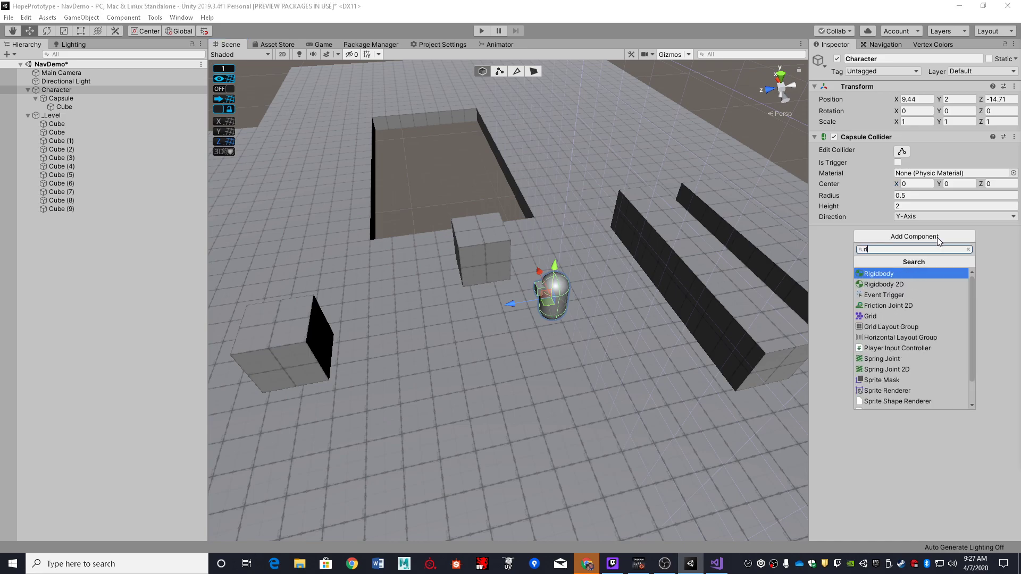
left_click(886, 274)
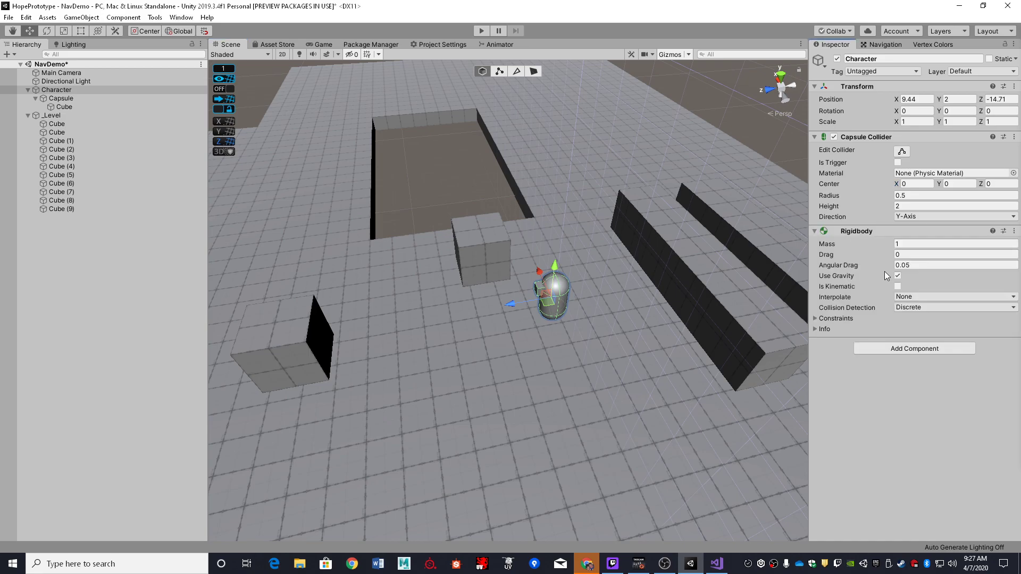
left_click(898, 287)
- Add a Nav Mesh Agent component to the Character and keep its agent type as Humanoid
right_click_drag(569, 293, 581, 261)
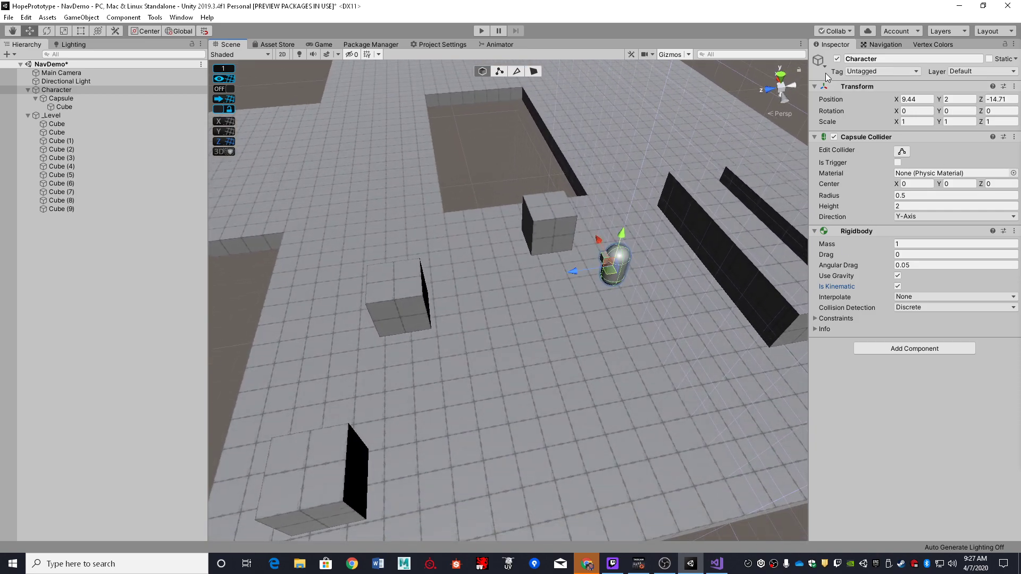
left_click(899, 349)
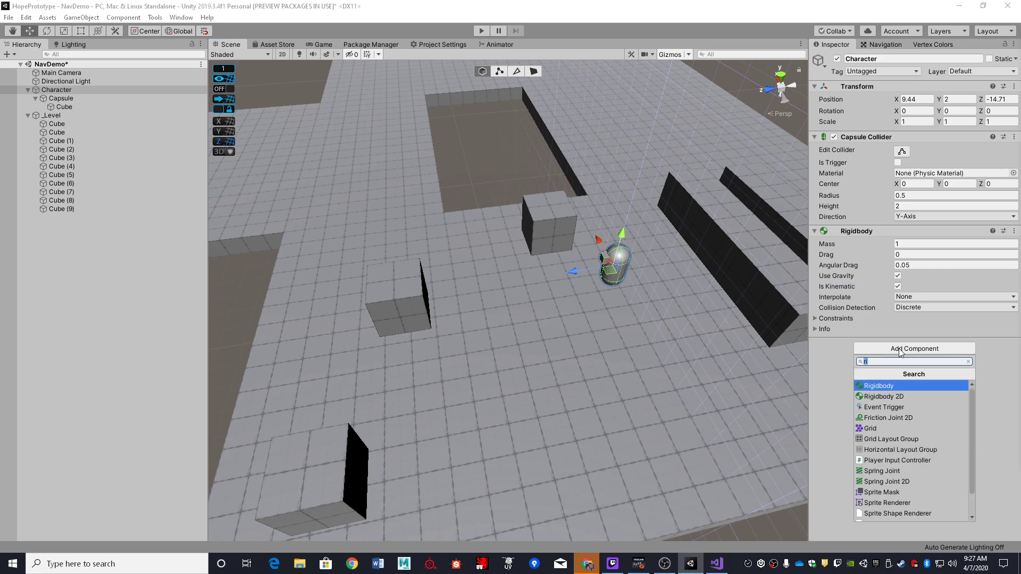
type("nav")
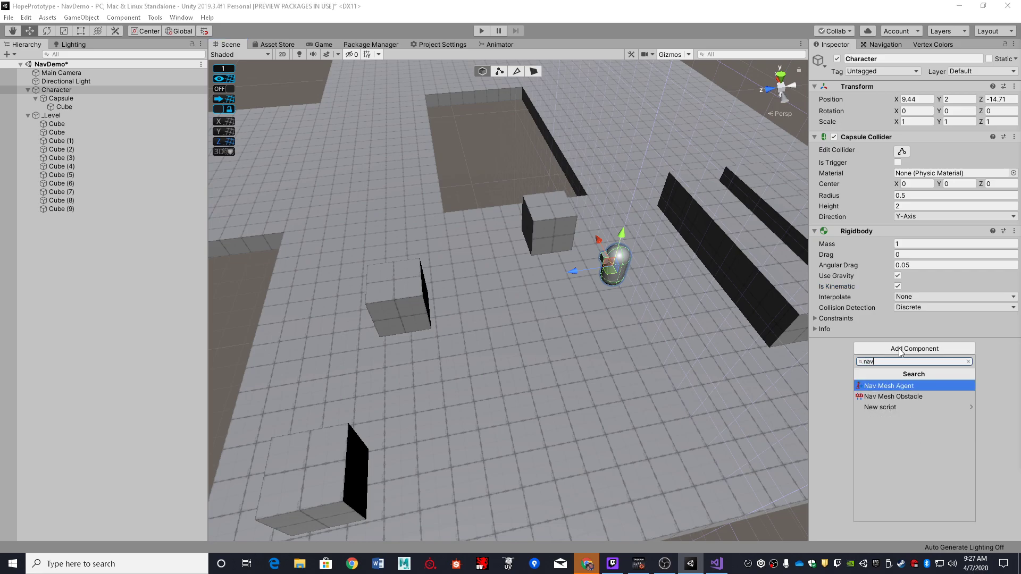
left_click(894, 388)
scroll(854, 353, "down", 3)
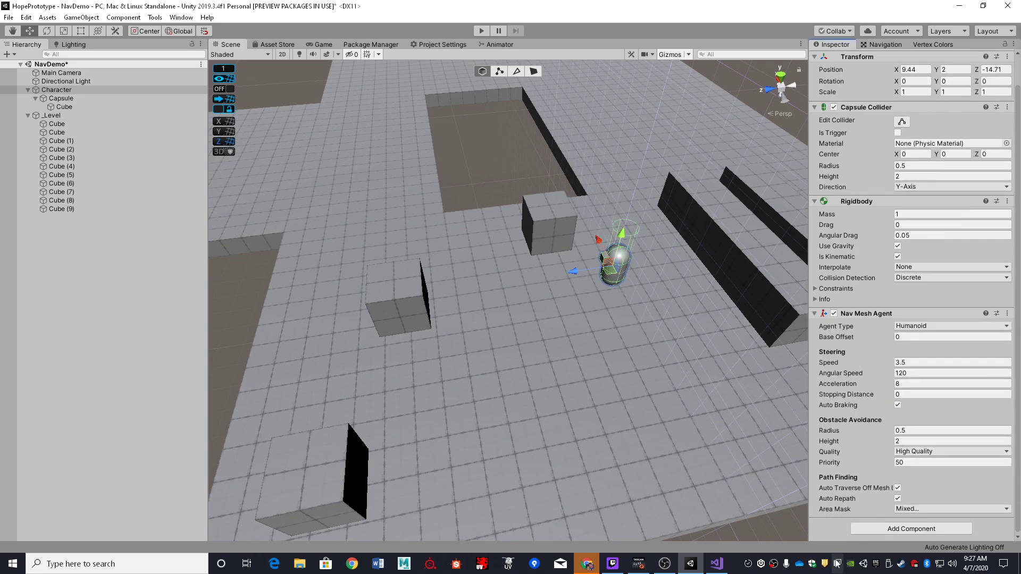
left_click(915, 327)
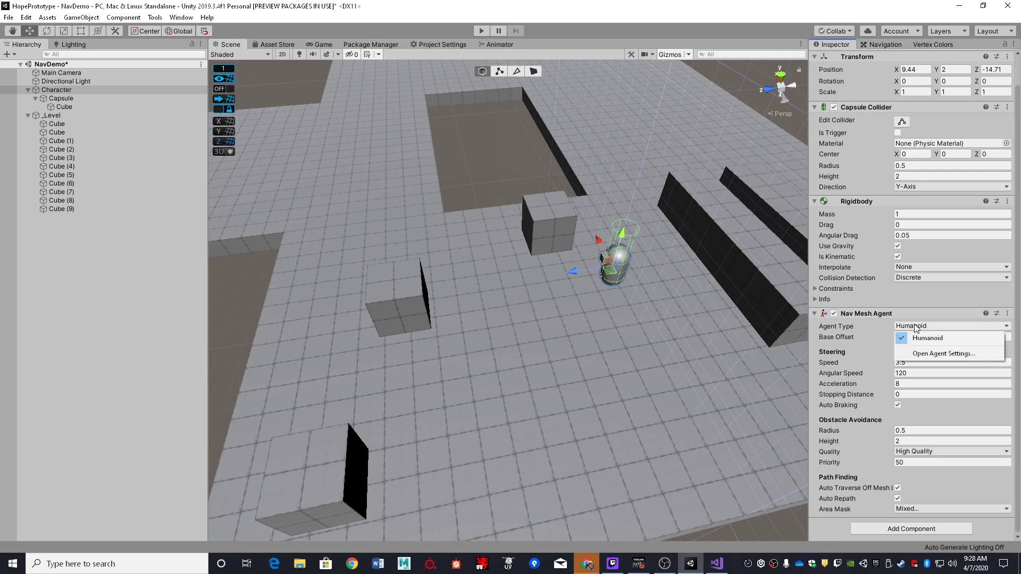
left_click(915, 327)
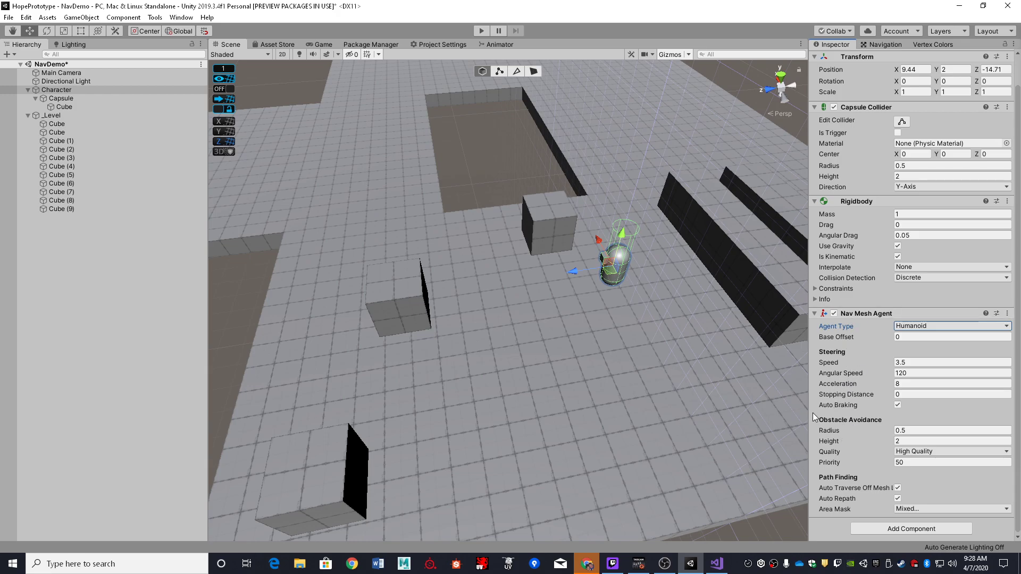
- Create a new script named DemoMove and add it to the Character
right_click_drag(708, 270, 657, 299)
key("d")
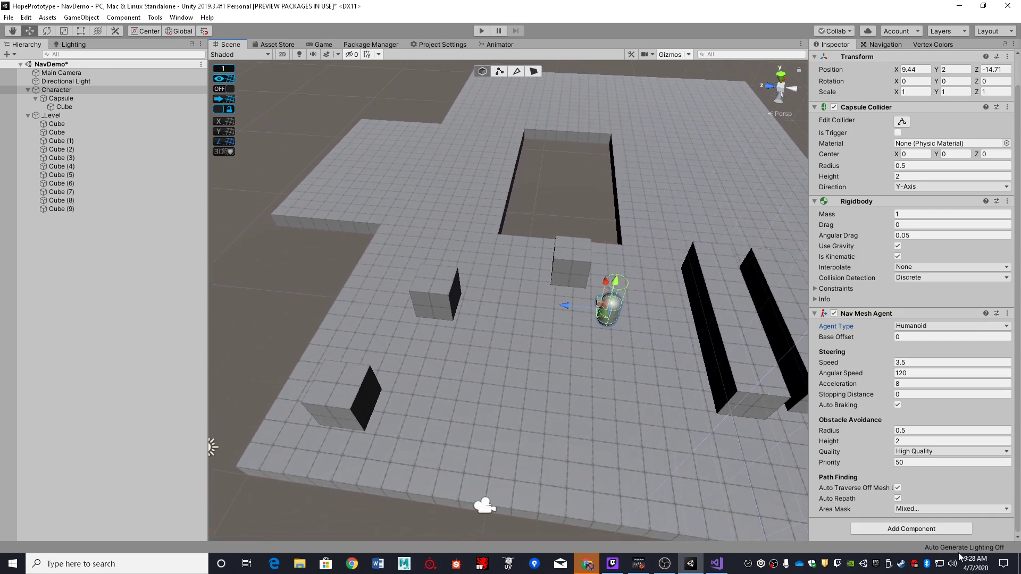
left_click(921, 530)
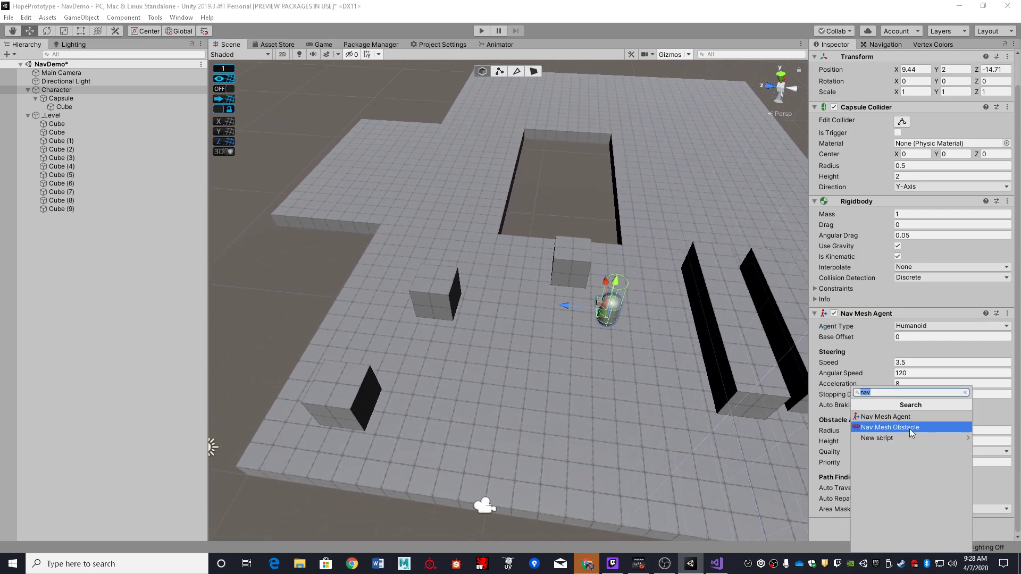
type("Demo")
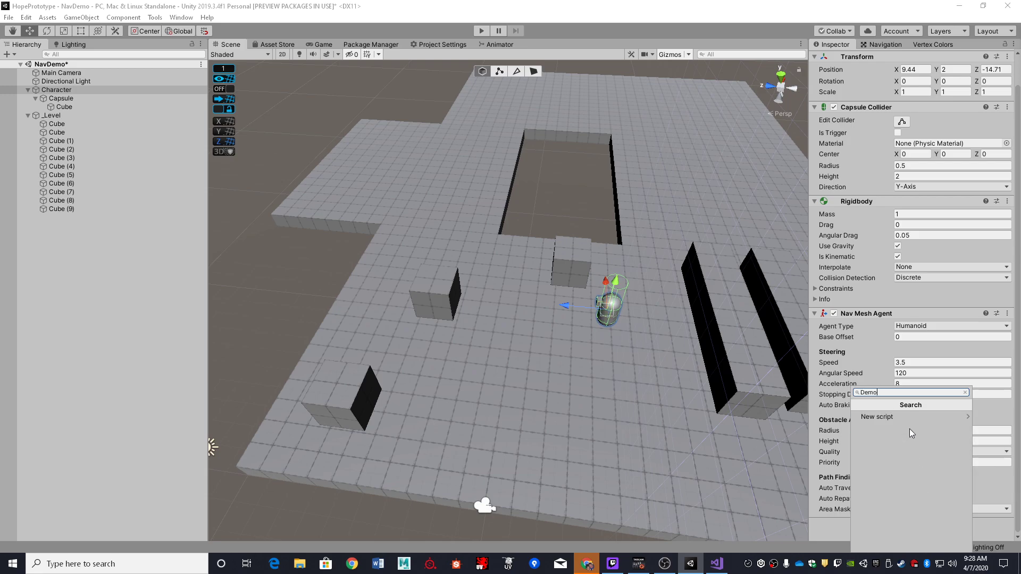
type("Move")
key("ctrl+a")
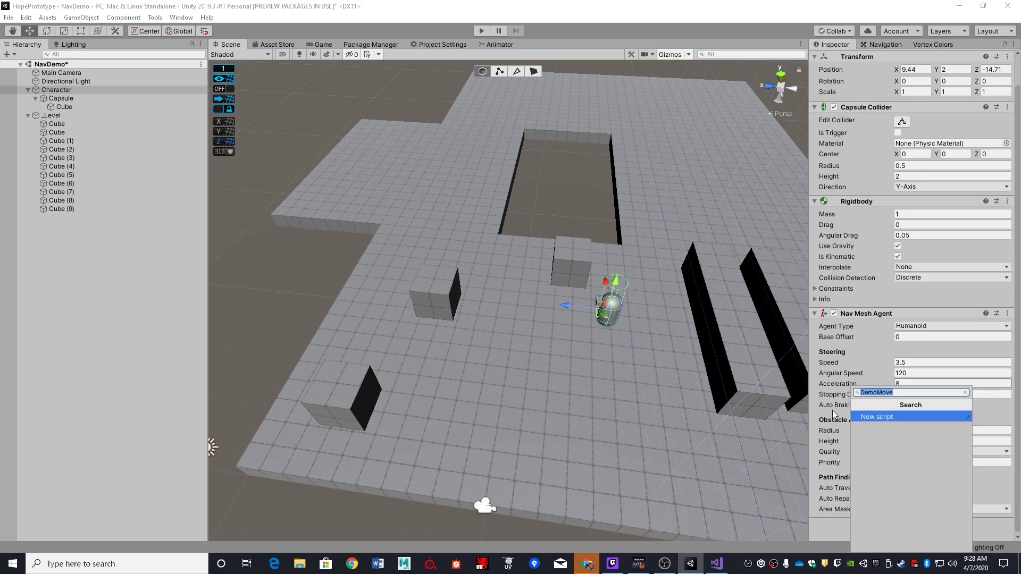
left_click(872, 417)
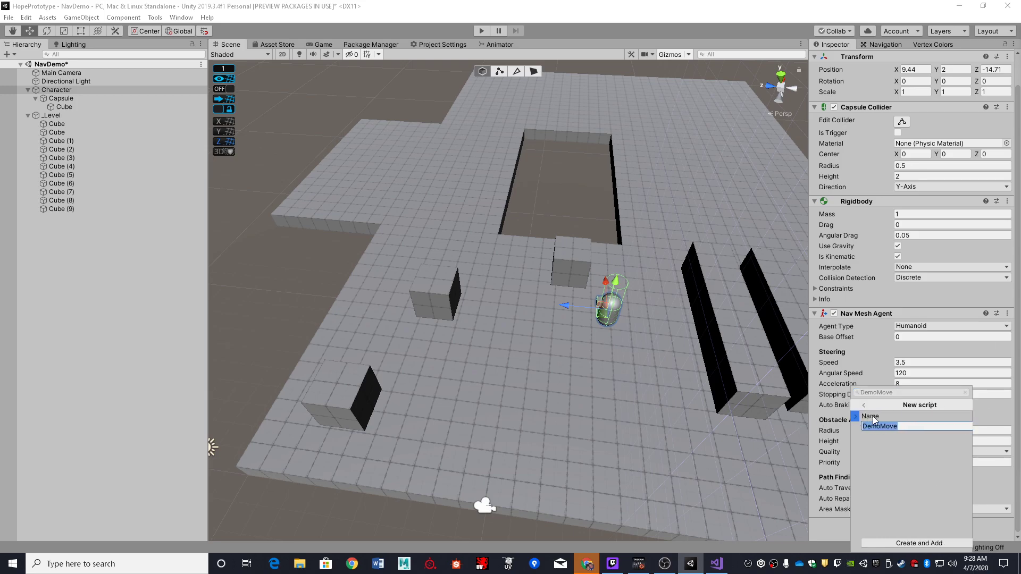
left_click(896, 543)
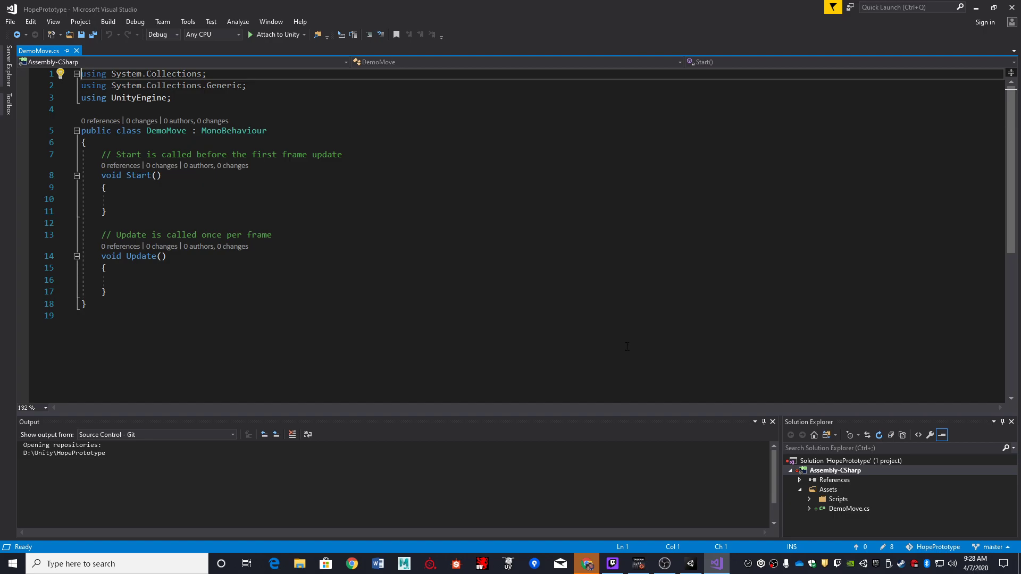
- Declare a public Transform variable named moveTarget at the start of the DemoMove class
left_click(361, 131)
left_click(361, 142)
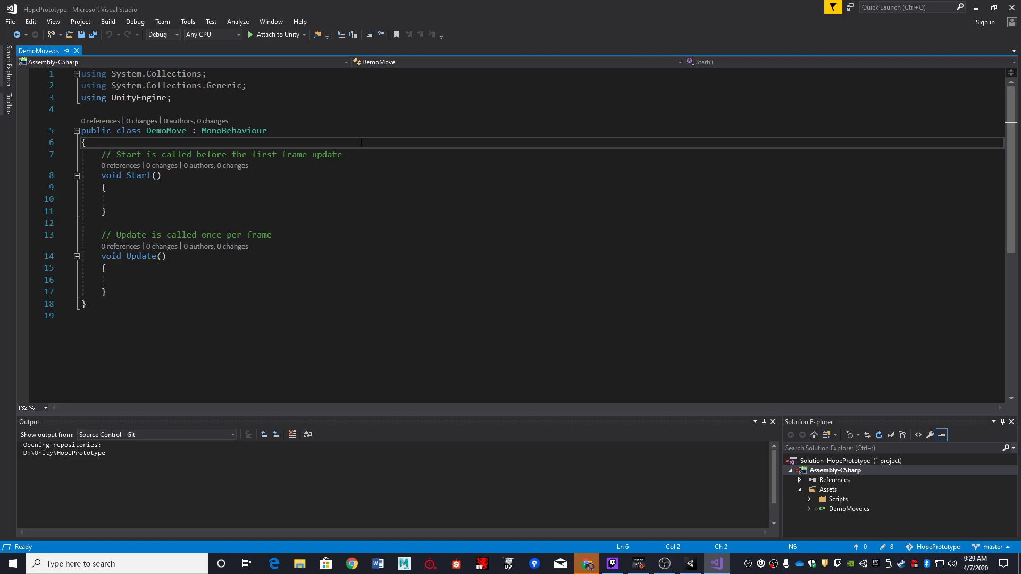
key("Return")
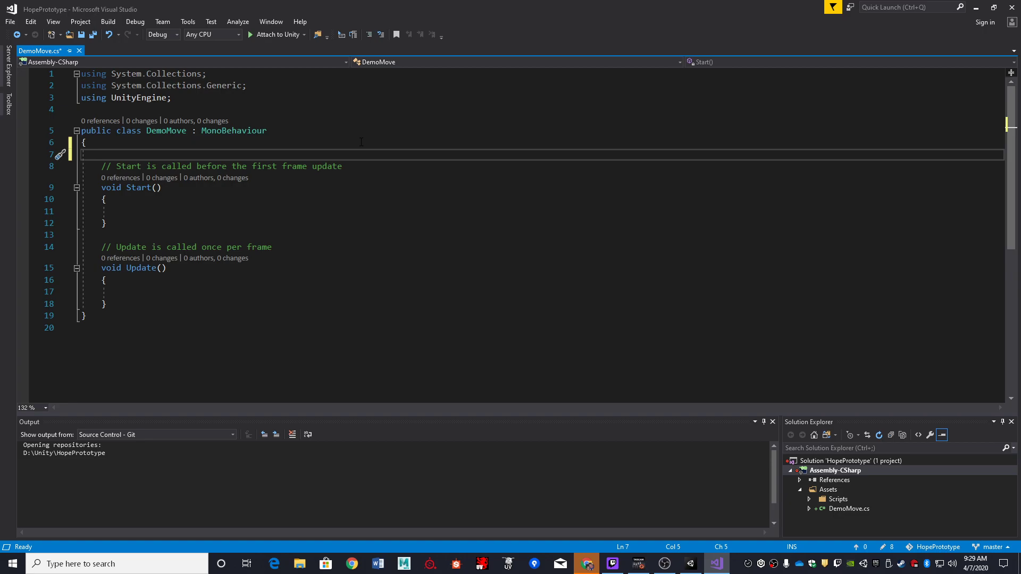
type("public Transform ")
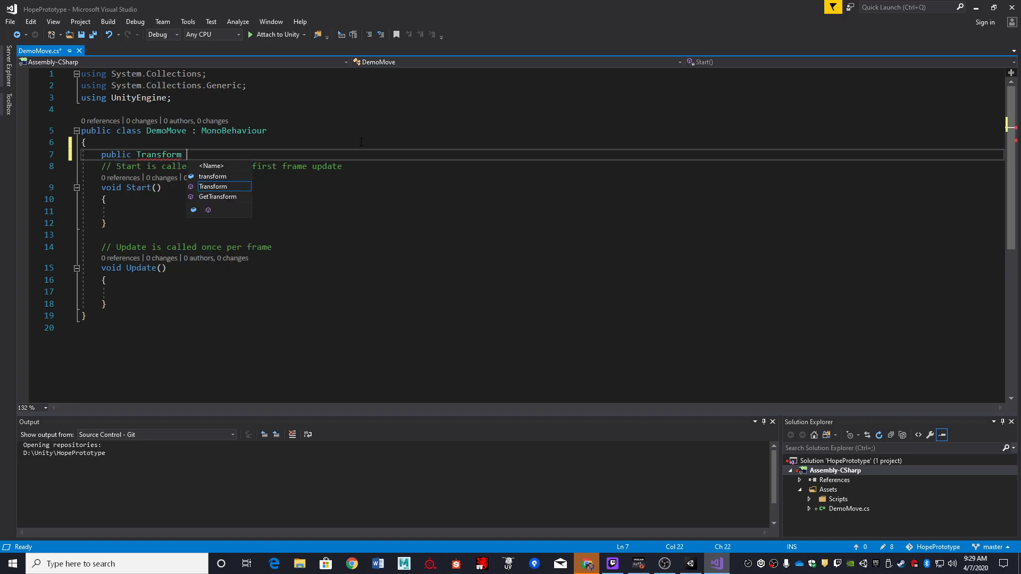
type("moveTarg")
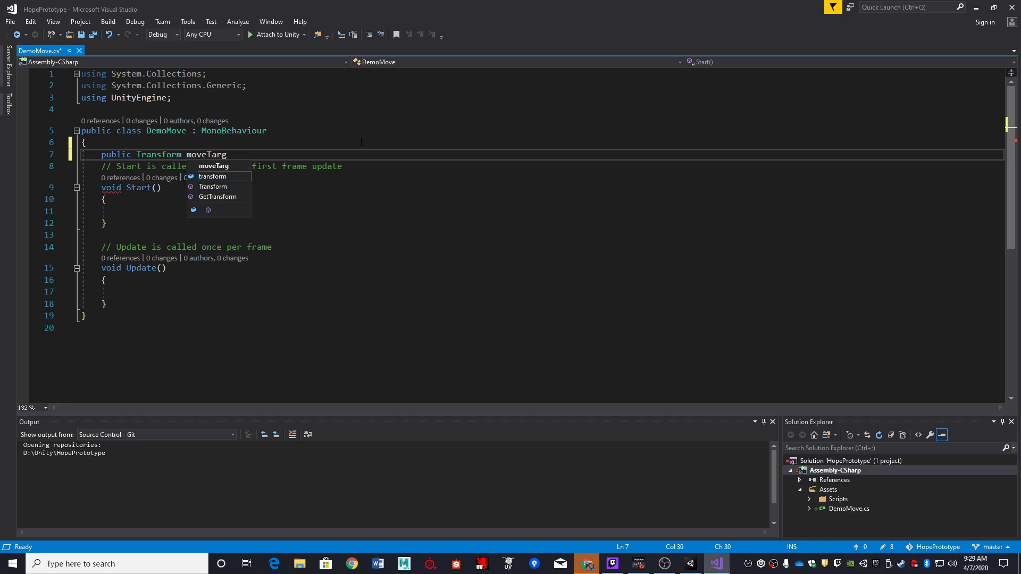
type("et;")
key("Return")
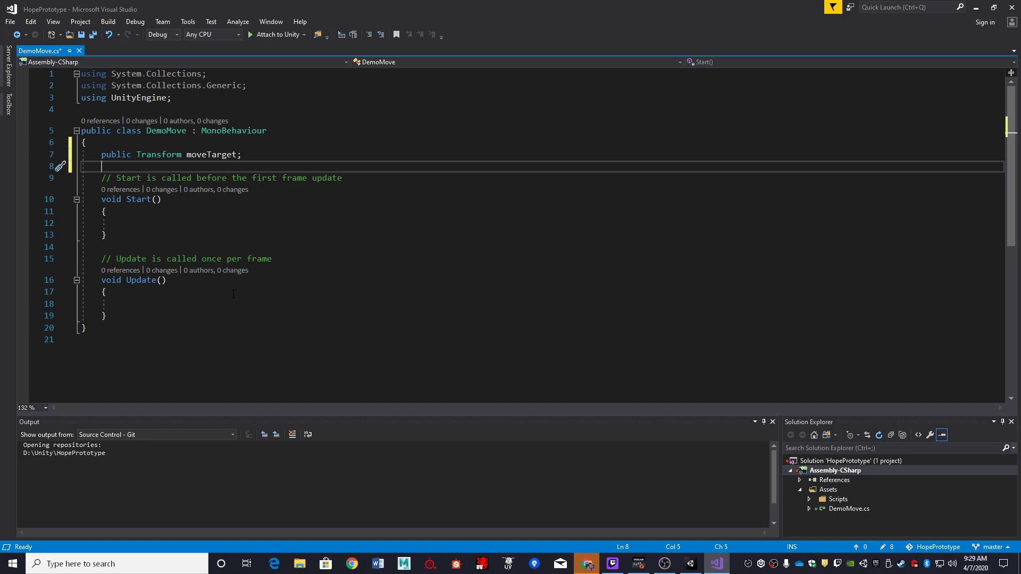
left_click(259, 212)
left_click(262, 234)
left_click(258, 221)
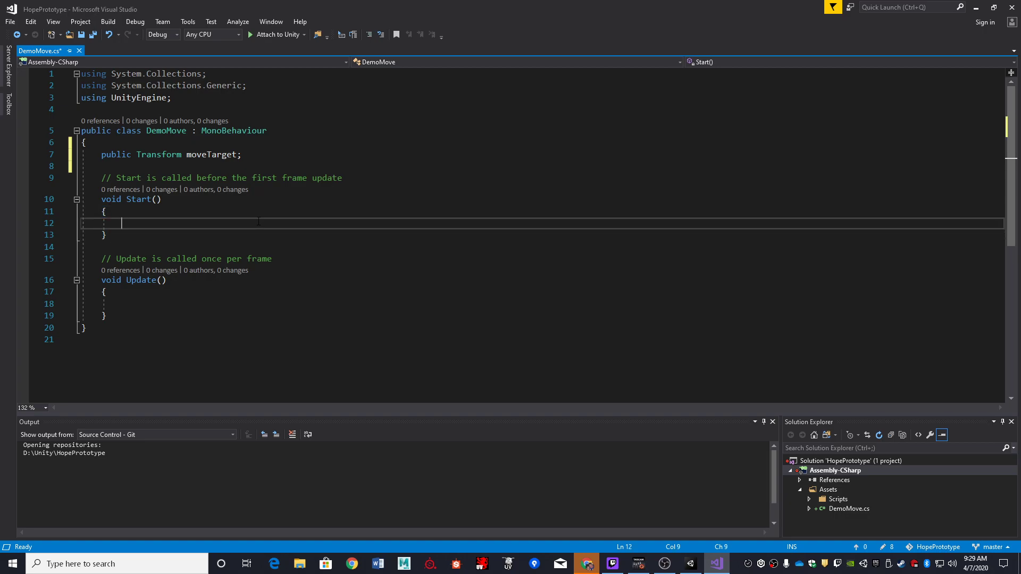
type("Na")
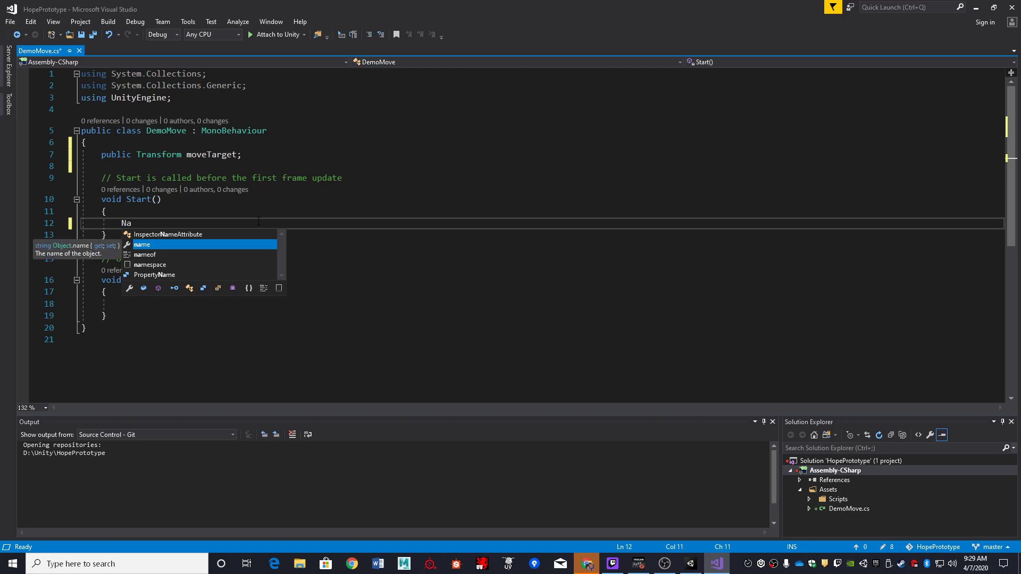
type("v")
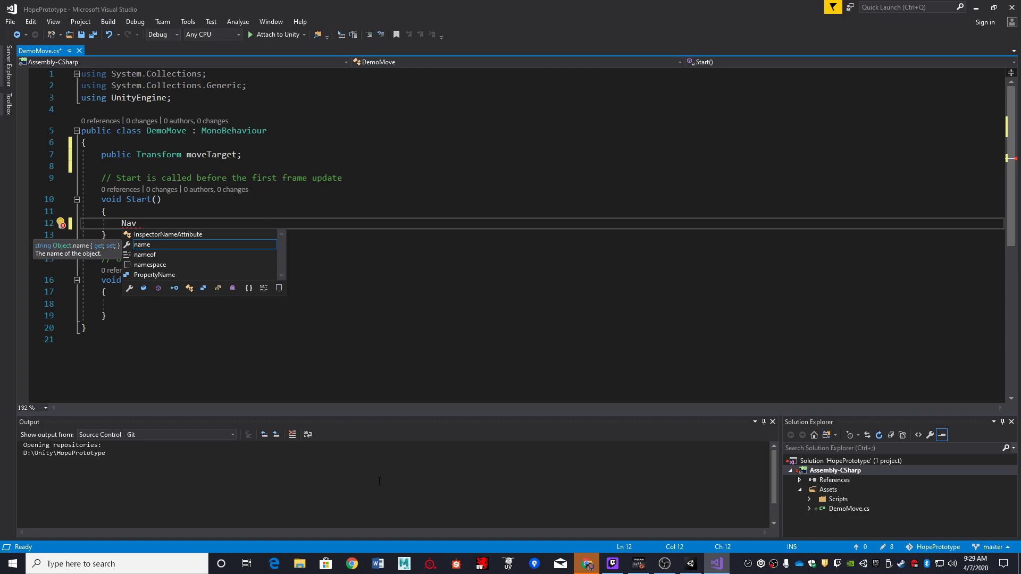
left_click(690, 564)
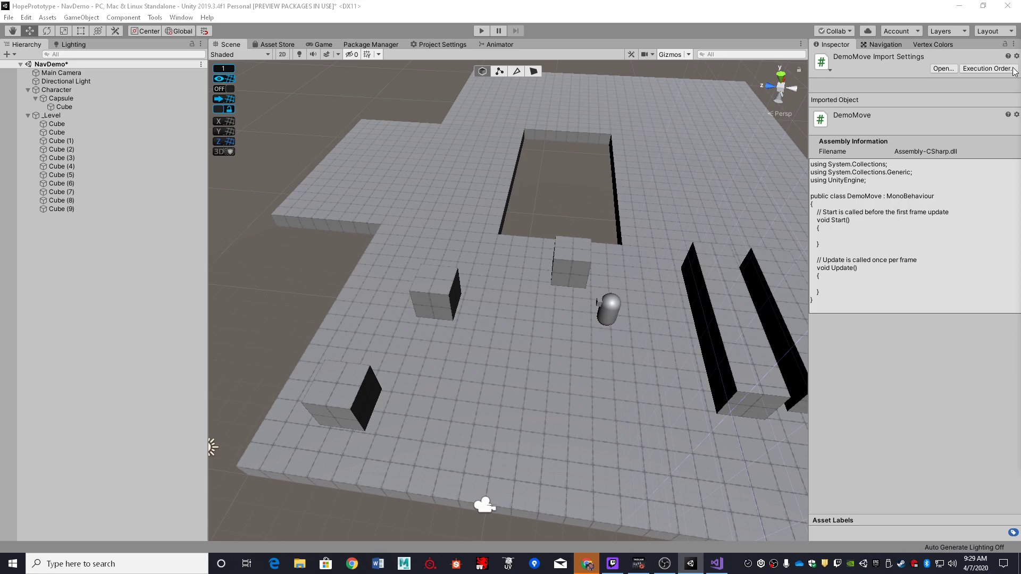
left_click(76, 90)
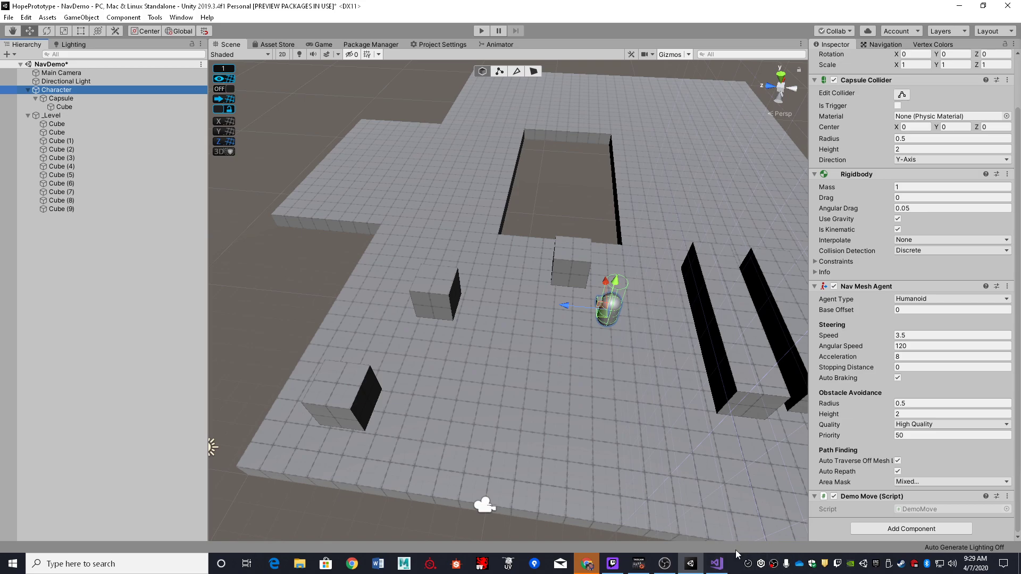
left_click(717, 564)
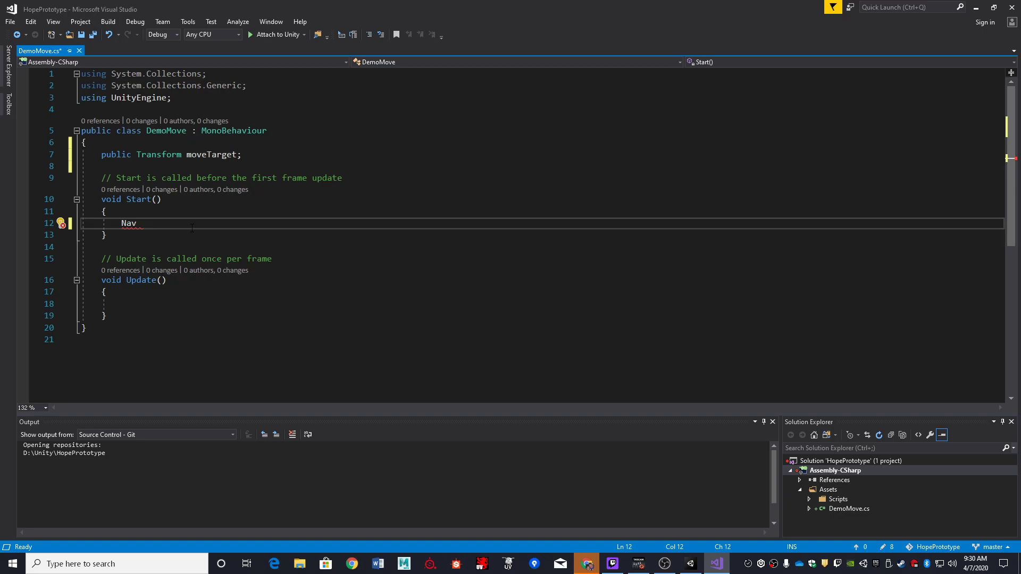
key("BackSpace")
key("BackSpace")
key("BackSpace")
- Declare a local variable named agent of type UnityEngine.AI.NavMeshAgent inside the Start method
type("Unite")
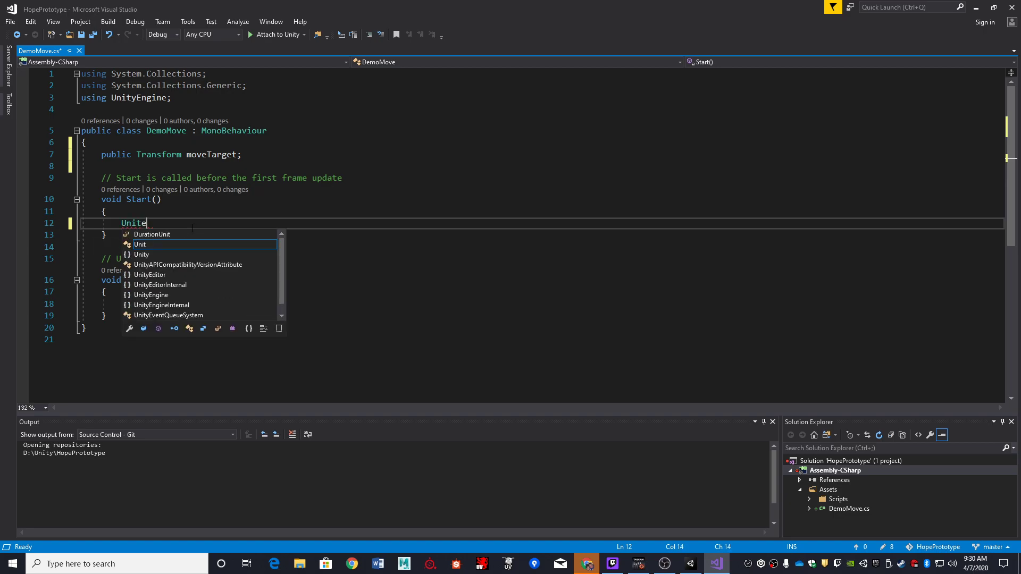
key("BackSpace")
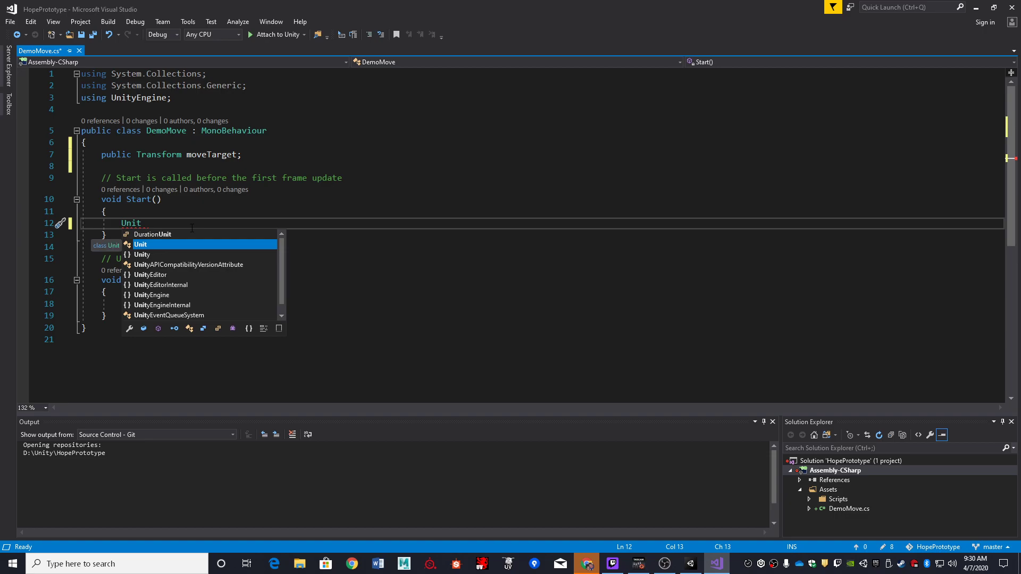
type("yEngine")
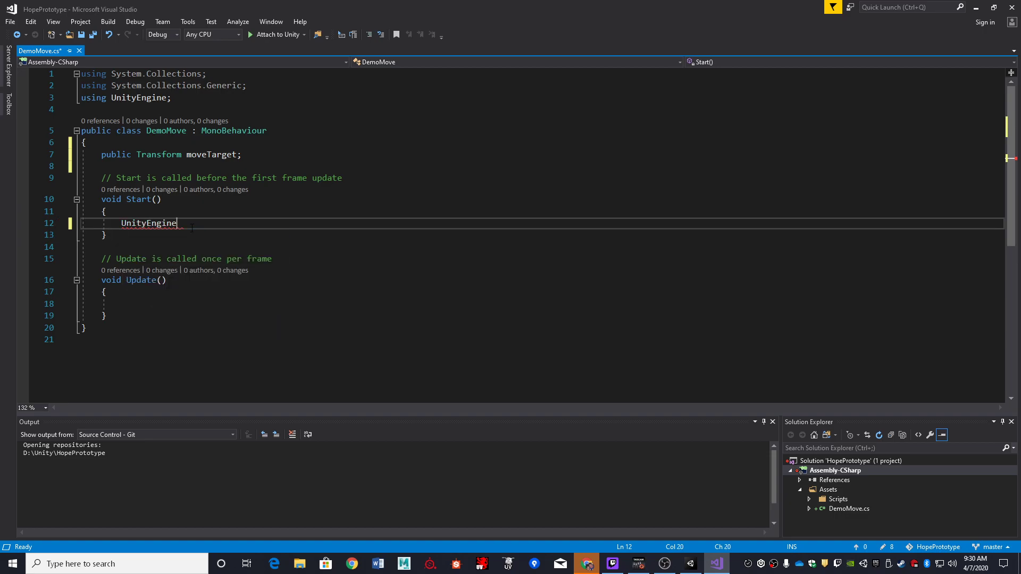
type("/AI")
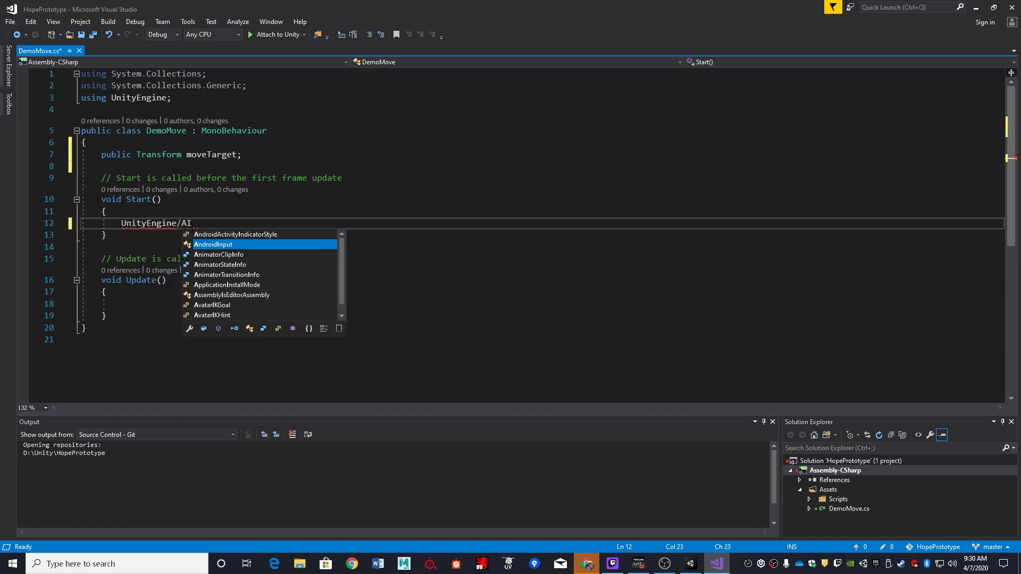
key("BackSpace")
key("BackSpace")
key("BackSpace")
type(".AI.")
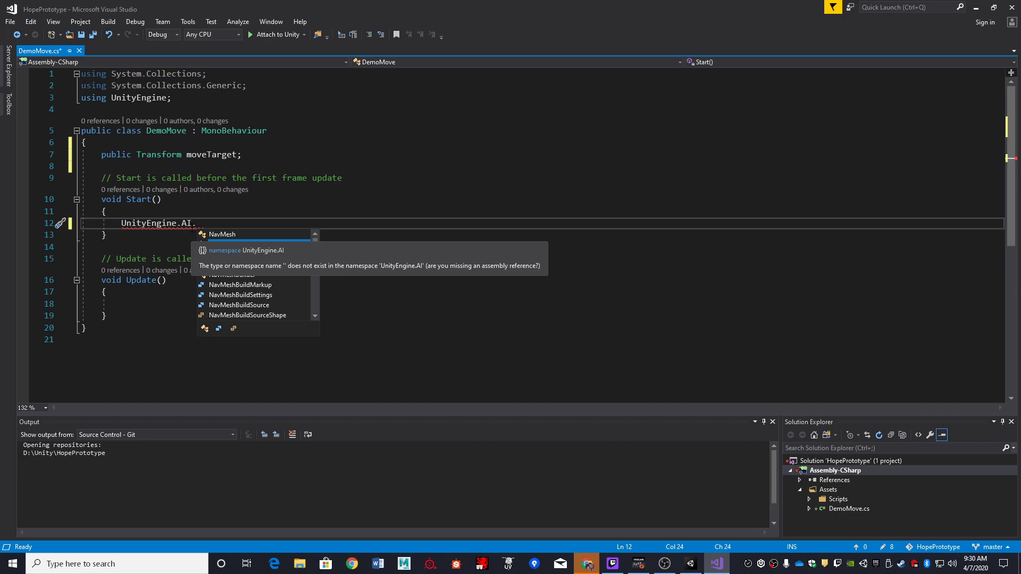
key("Down")
key("Tab")
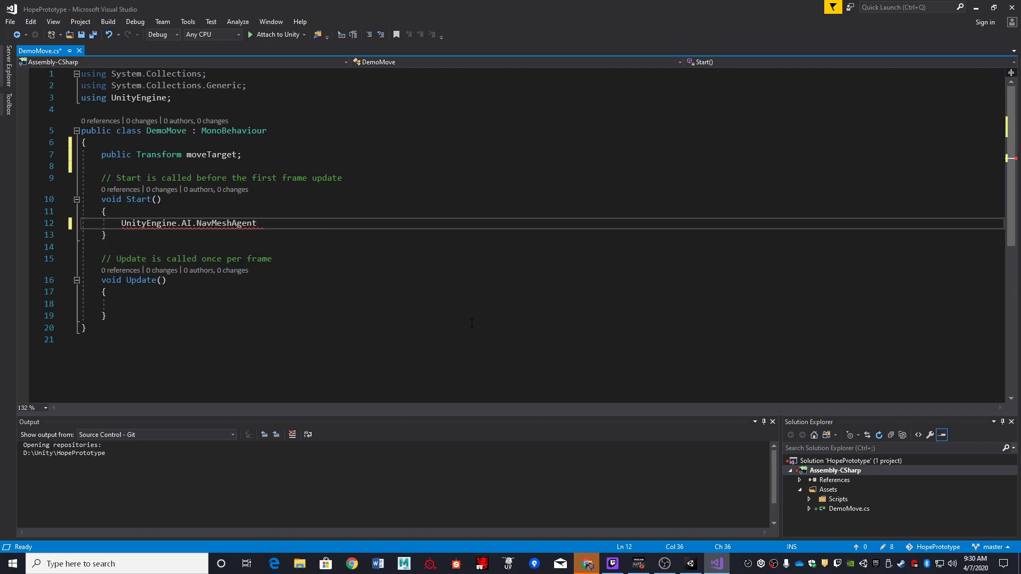
type("agent")
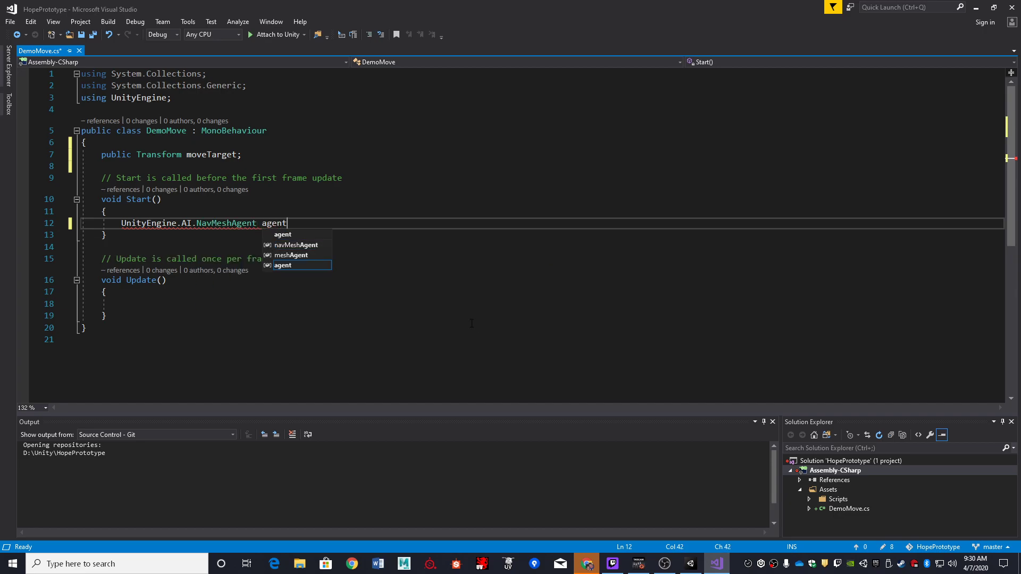
- Assign agent the result of GetComponent<UnityEngine.AI.NavMeshAgent>() and end the statement
type(" = Get")
key("Tab")
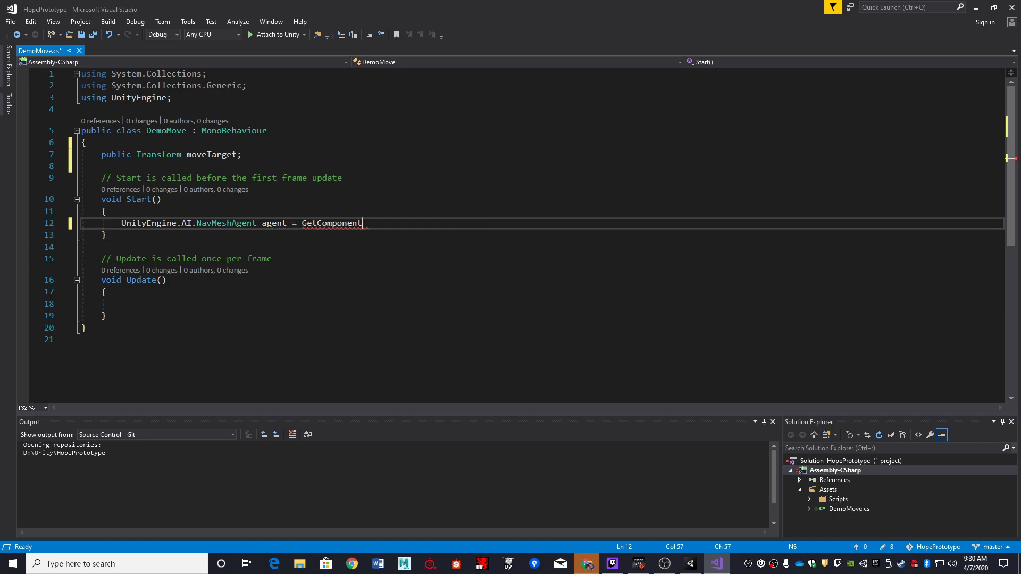
type("<>")
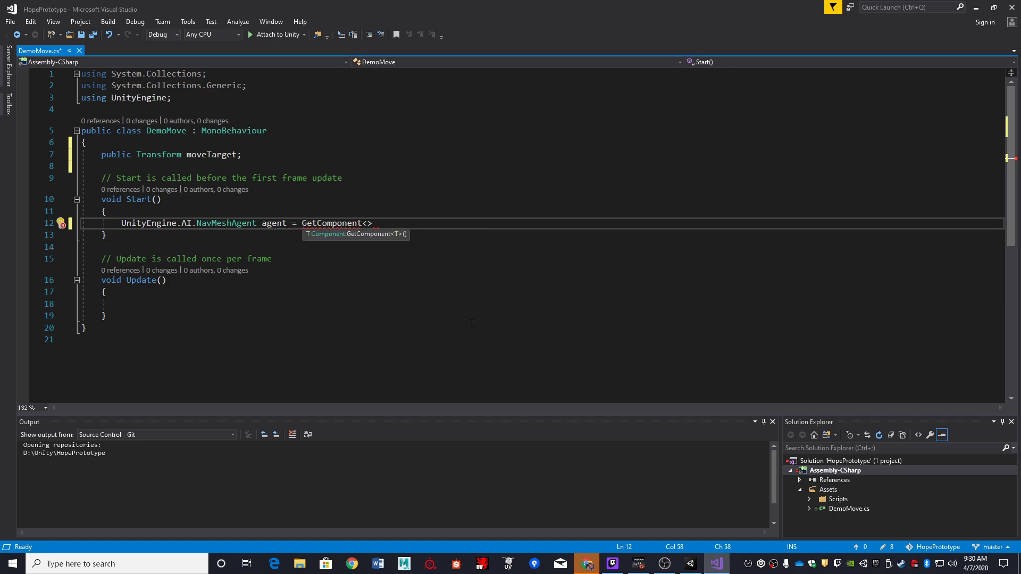
type("UnityEngine.AI")
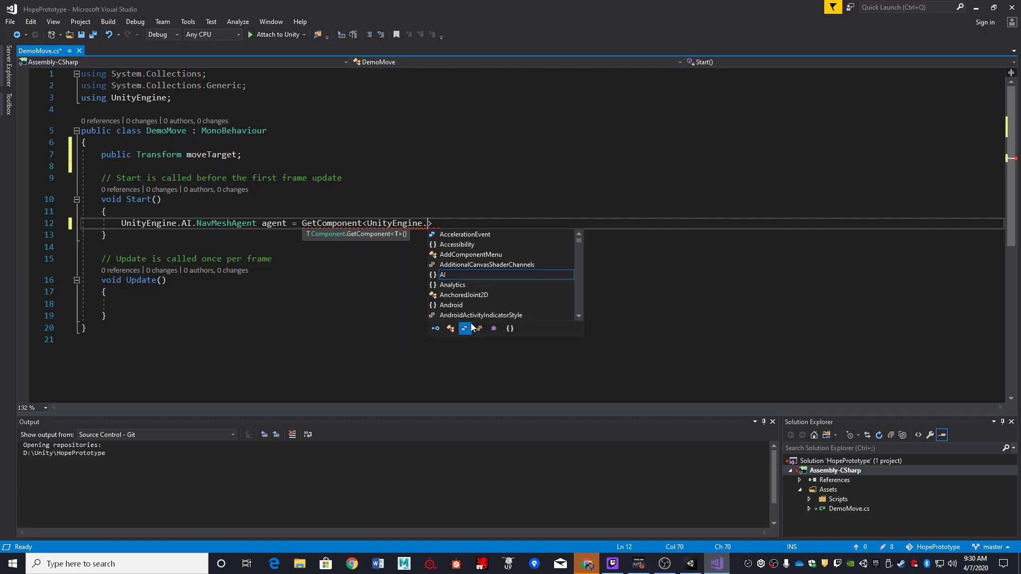
type(".Nav")
key("Tab")
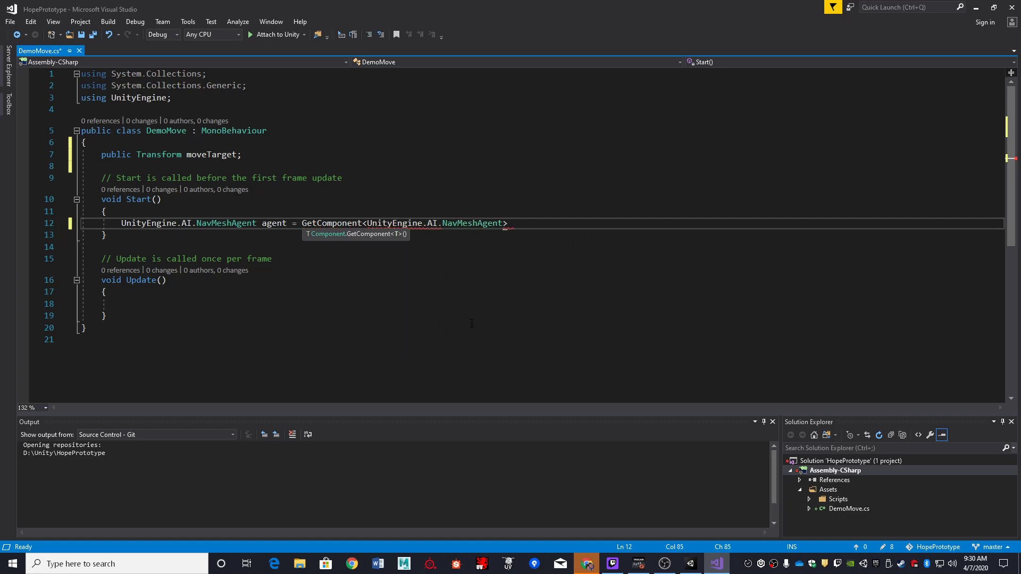
key("Right")
type("();")
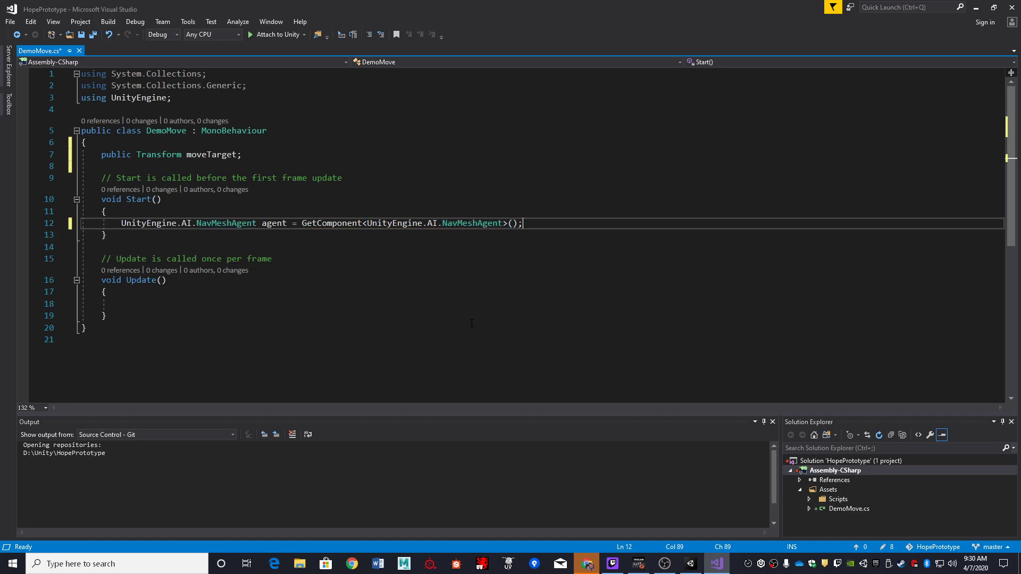
- Add agent.SetDestination(moveTarget.position); below the agent assignment in Start and save the script
key("Return")
type("agent.Set")
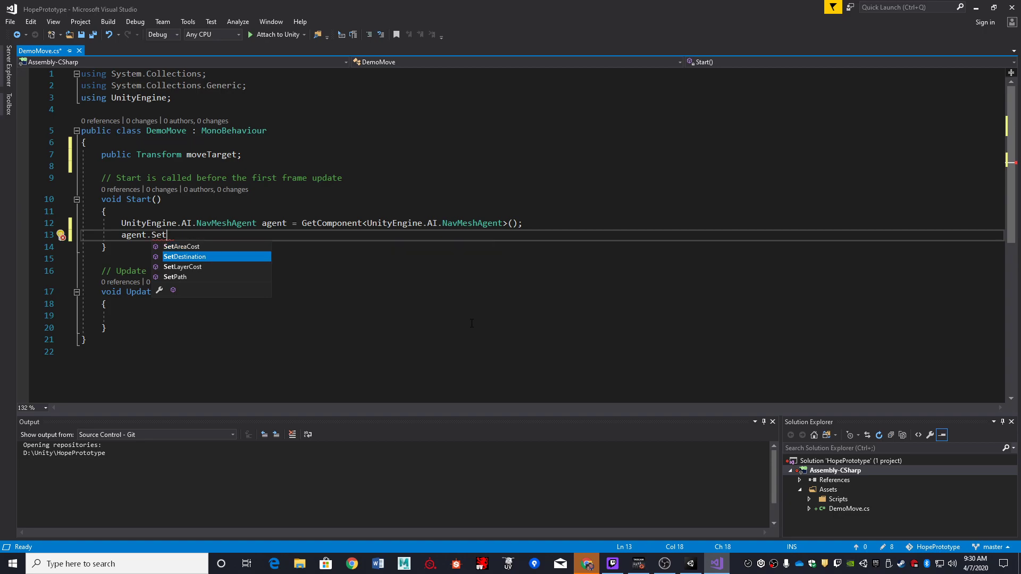
key("Tab")
type("(")
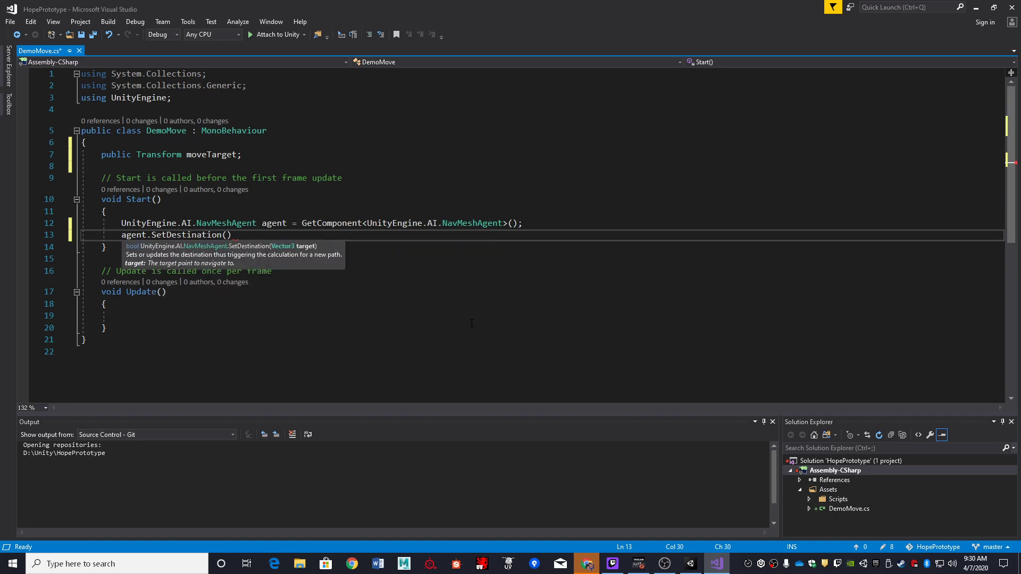
type("moveTarget);")
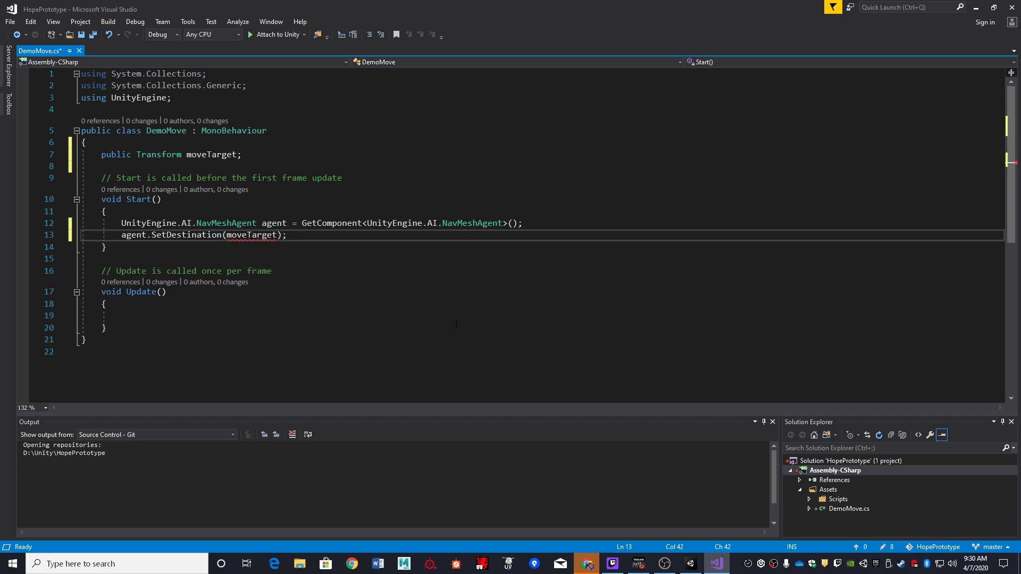
key("Left")
key("Left")
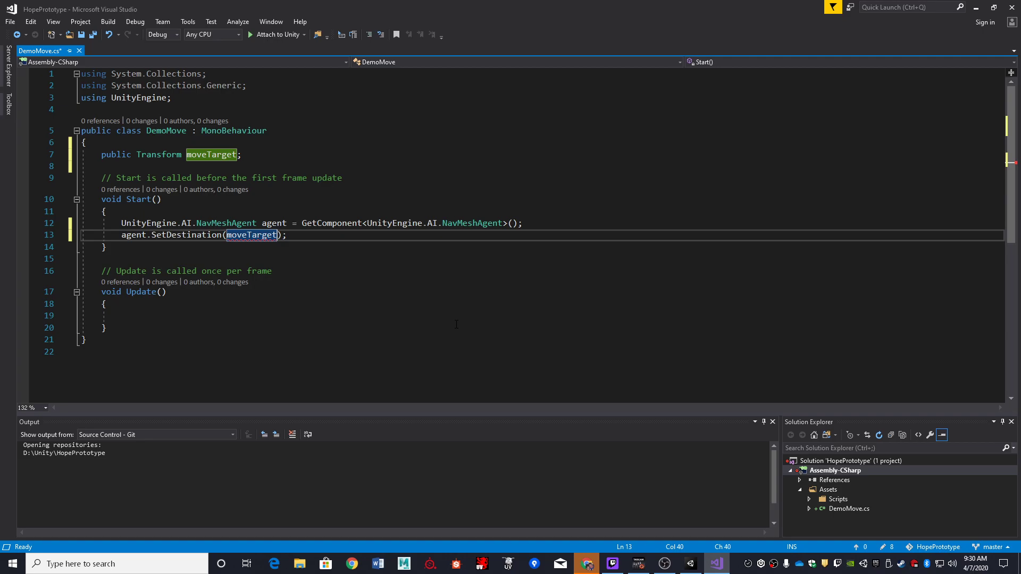
type(".position")
key("Right")
key("Right")
key("ctrl+s")
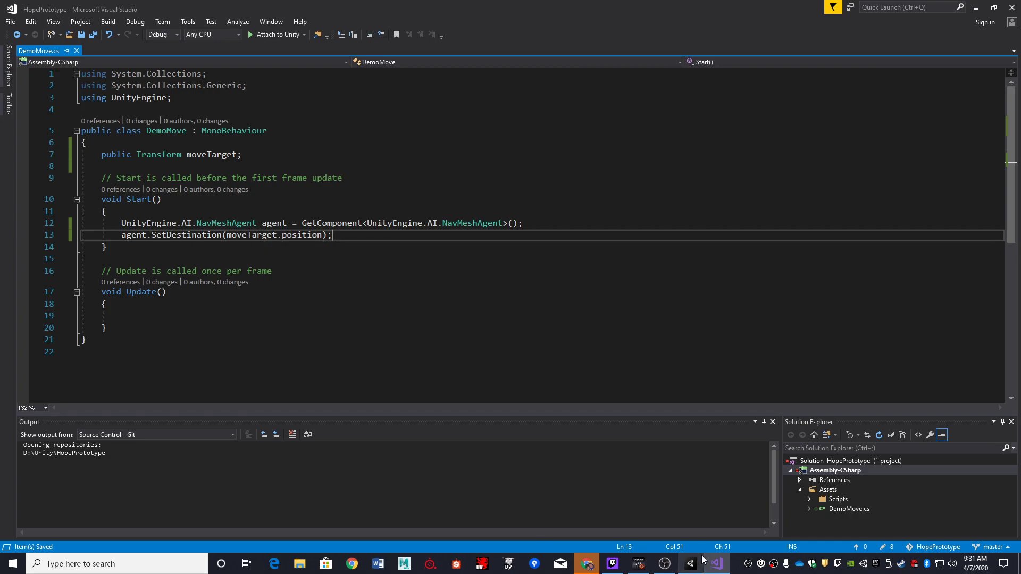
- Switch to Unity, create a Sphere and move it beside the front cube, to about X 2.85, Y 1.5, Z -6.49
mouse_move(699, 566)
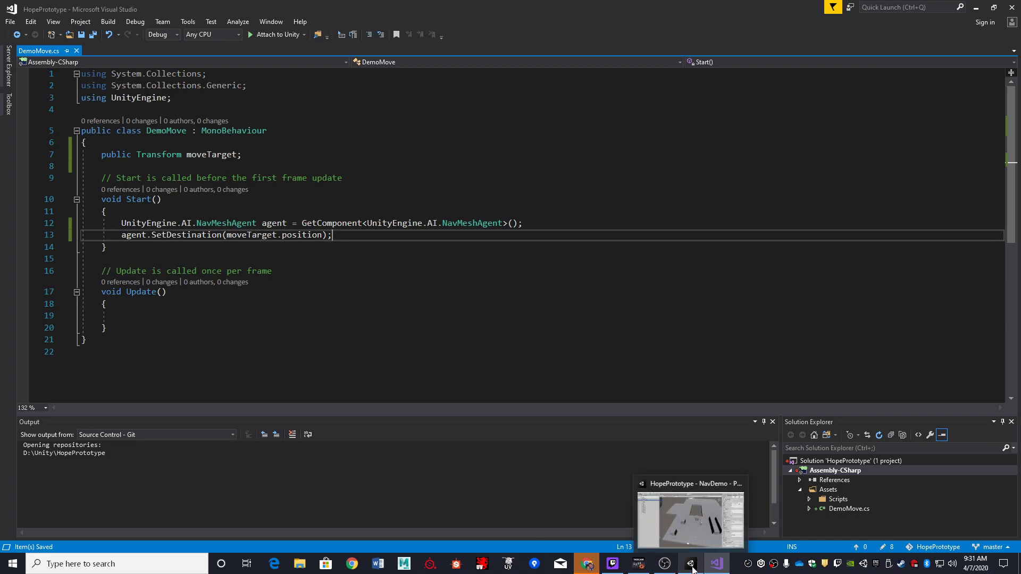
left_click(693, 570)
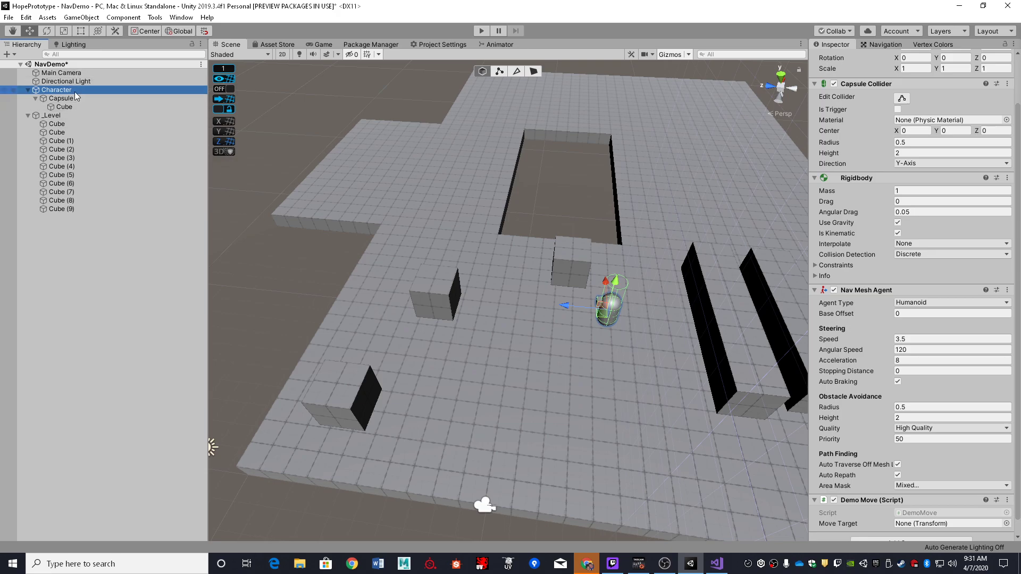
left_click(100, 374)
right_click_drag(449, 394, 442, 391)
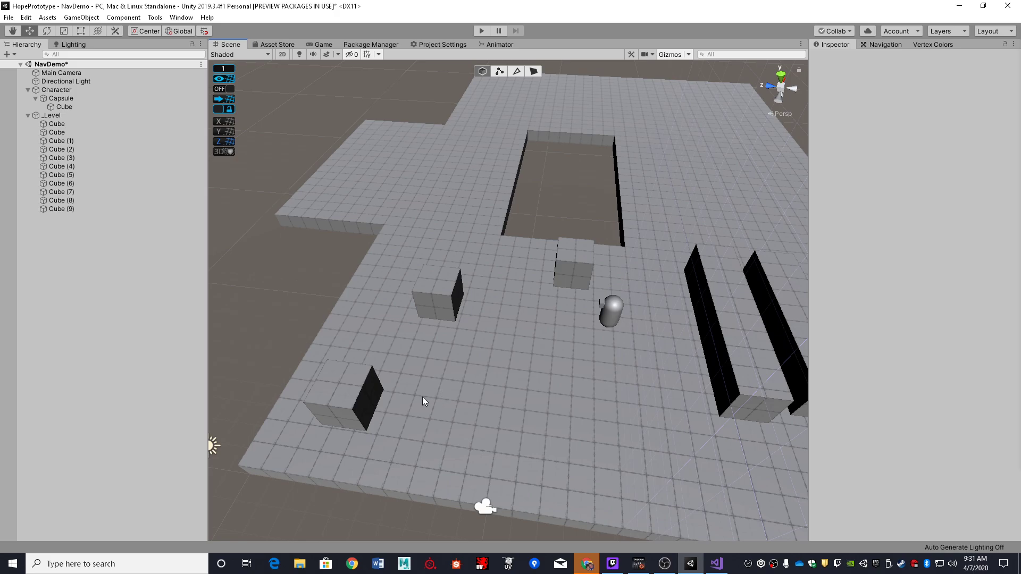
right_click(97, 298)
mouse_move(136, 409)
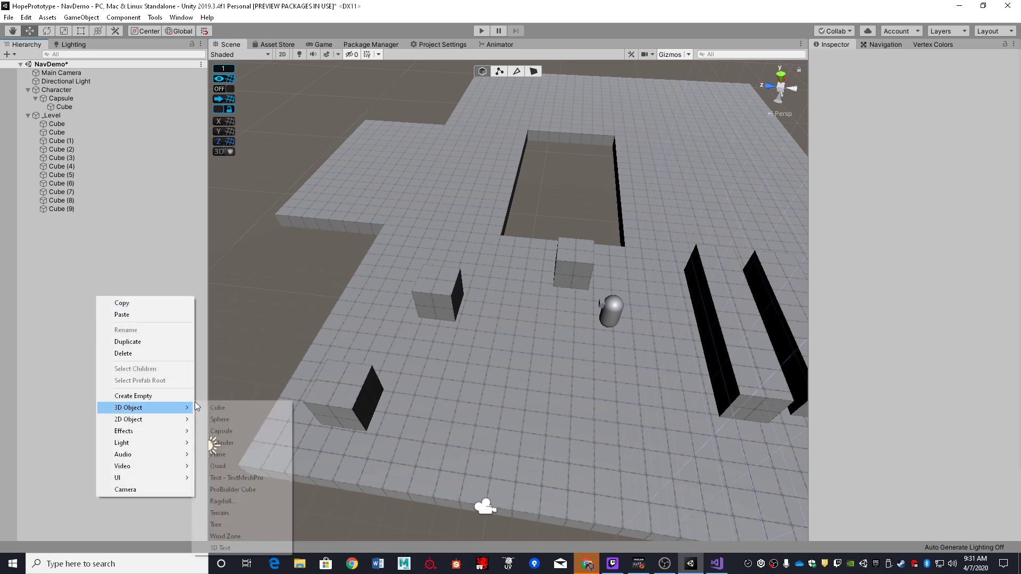
left_click(231, 421)
left_click_drag(514, 301, 418, 423)
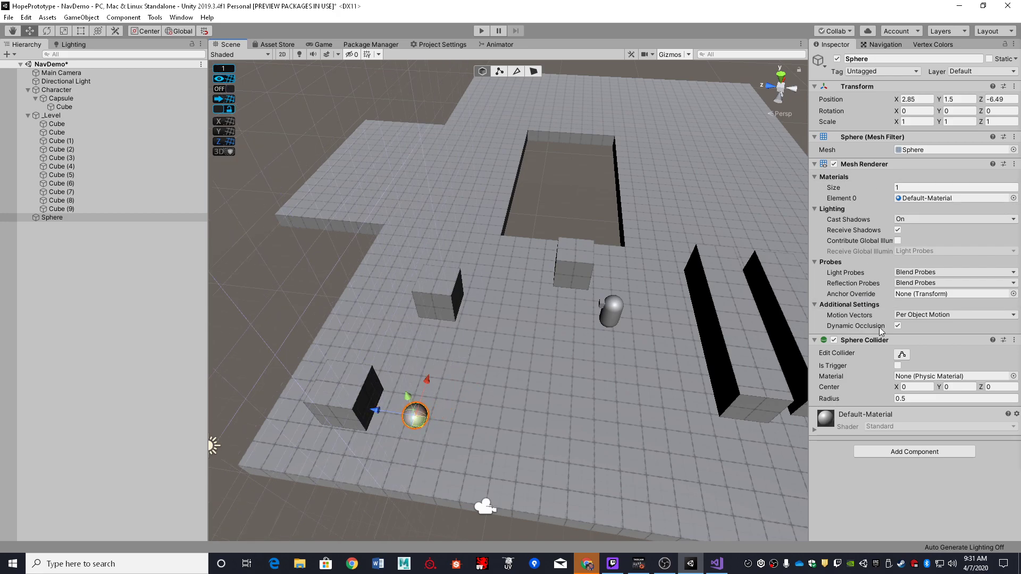
- Disable the Sphere's Sphere Collider component and collapse its settings
left_click(833, 341)
left_click(815, 341)
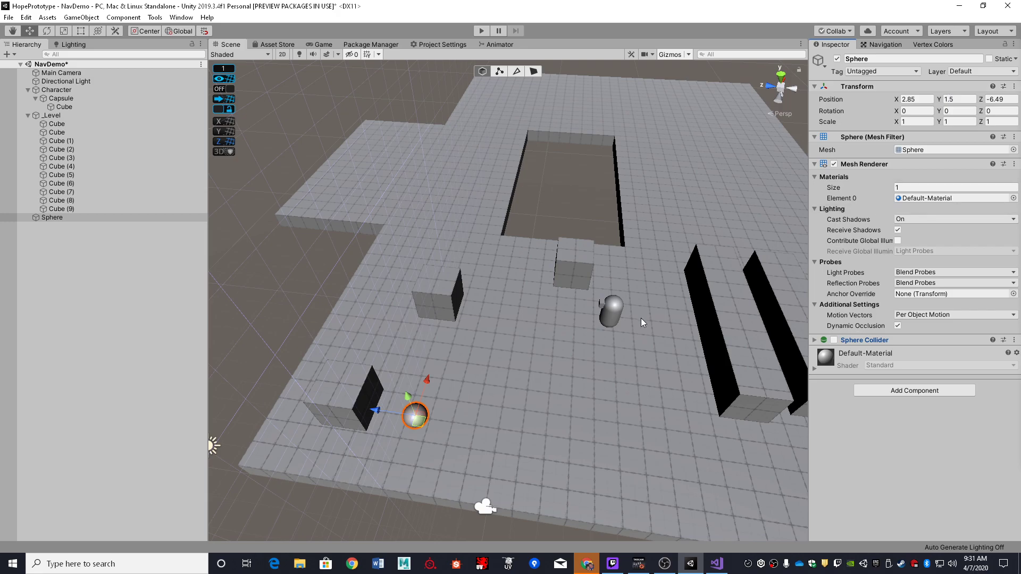
- Rename the Sphere to Target and set its scale to 0.5 on the X, Y and Z axes
left_click(871, 58)
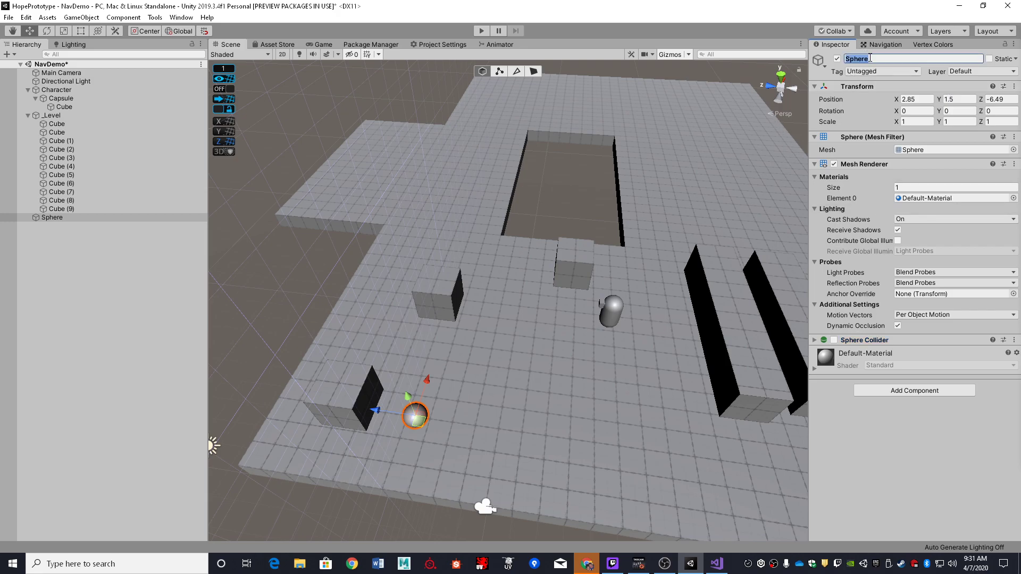
type("Target")
key("Return")
left_click(917, 122)
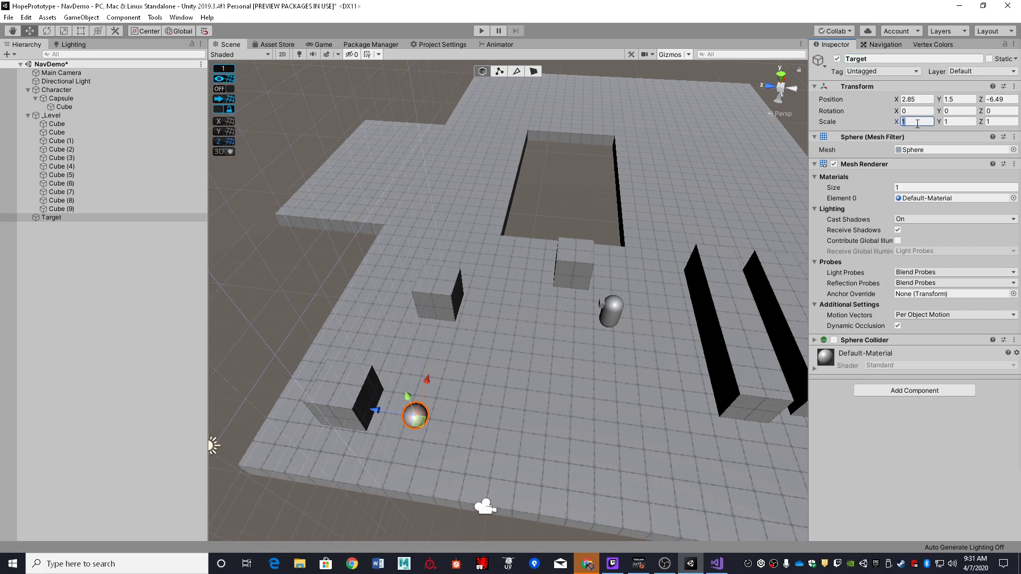
type("0.5")
key("Tab")
type("0.5")
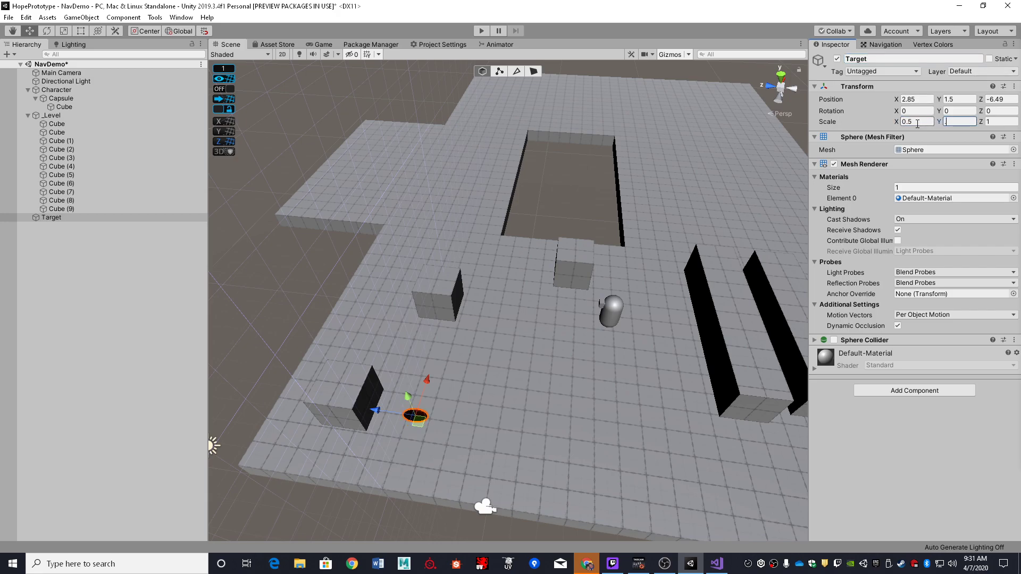
key("Tab")
type(".5")
key("Return")
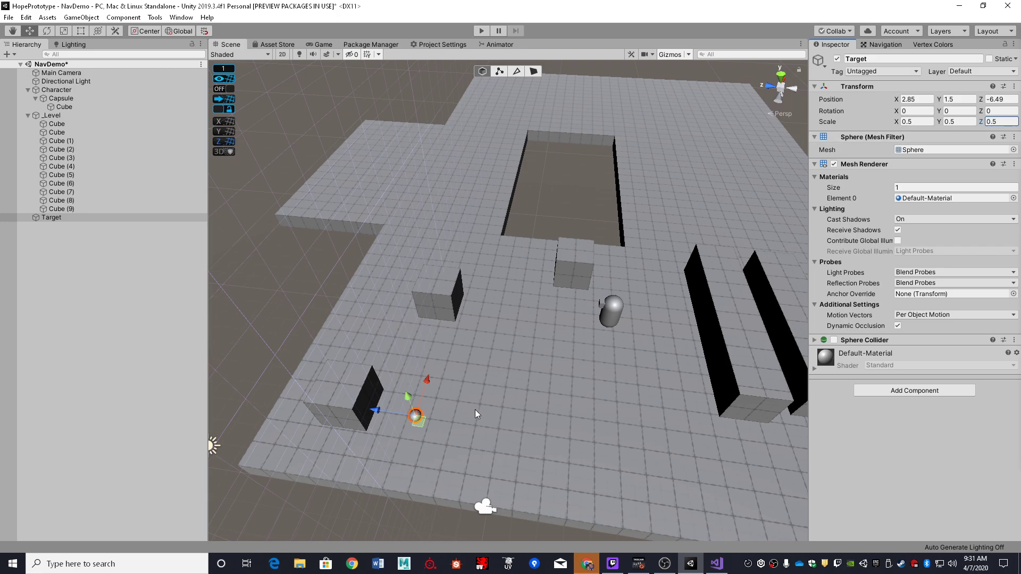
- Place Target on the floor surface beside the front cube, at about X 2.82, Y 1.25, Z -6
left_click_drag(420, 419, 406, 416, "ctrl+shift")
right_click_drag(477, 417, 467, 390)
key("d")
key("w")
key("s")
key("d")
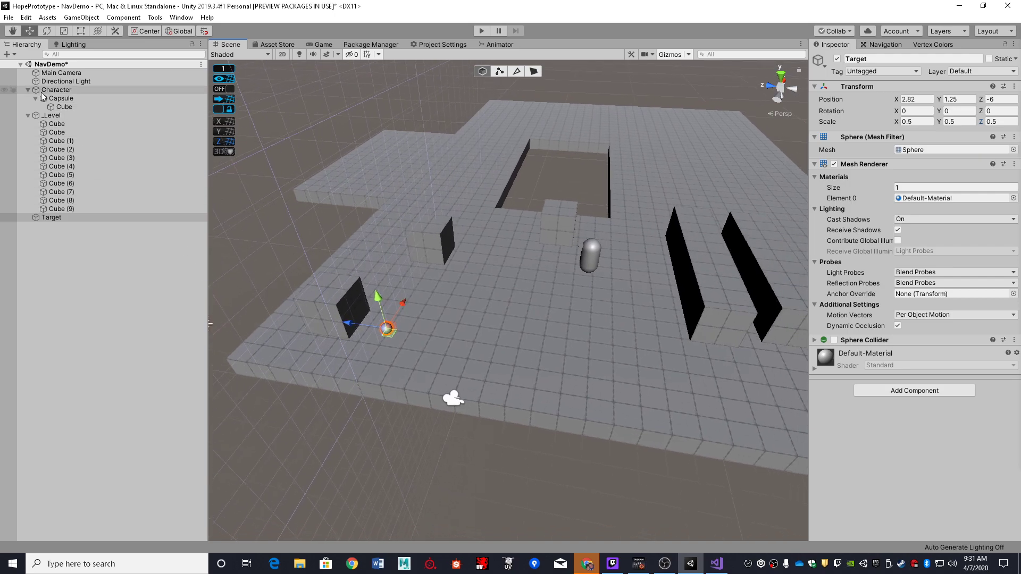
- Assign the Target object as the Move Target of Character's Demo Move script and play-test the scene
left_click(27, 115)
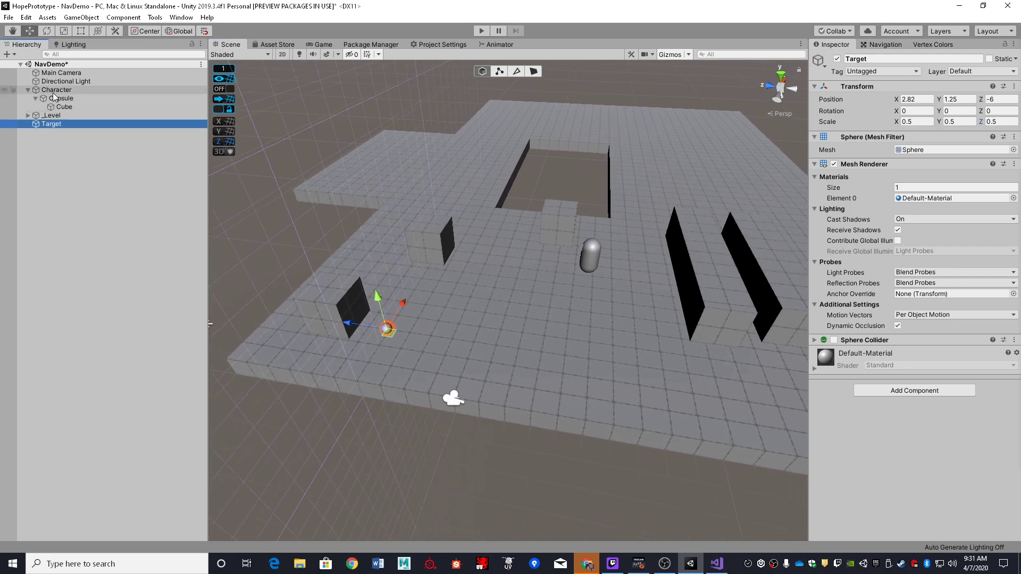
left_click(29, 90)
left_click(47, 90)
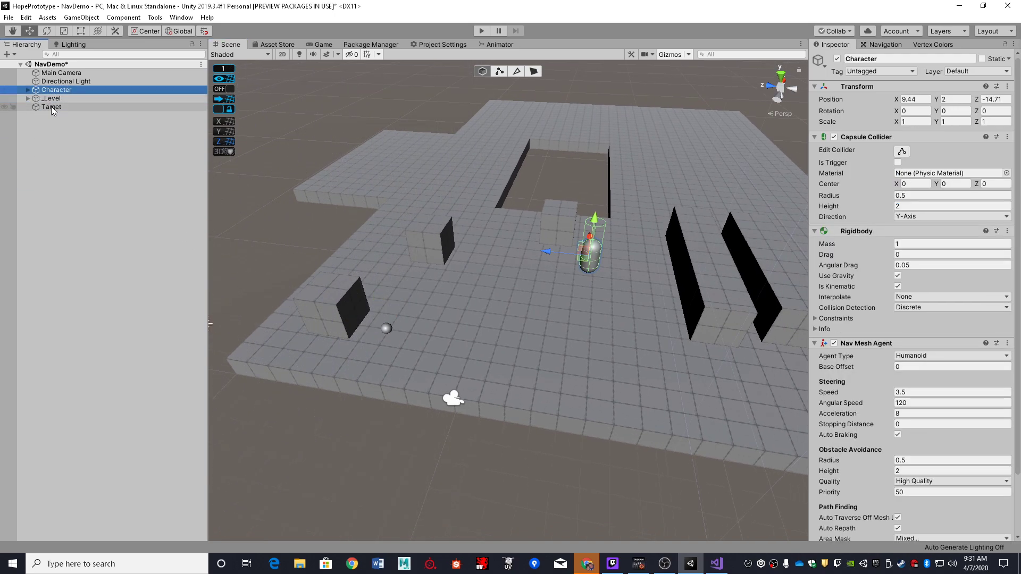
scroll(848, 364, "down", 3)
scroll(848, 364, "up", 3)
left_click(854, 137)
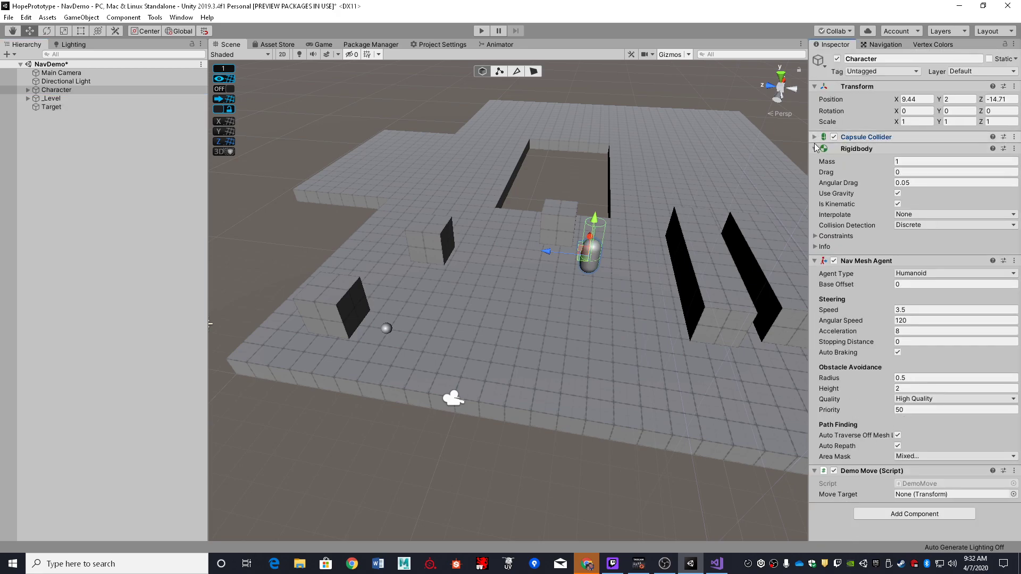
left_click(856, 148)
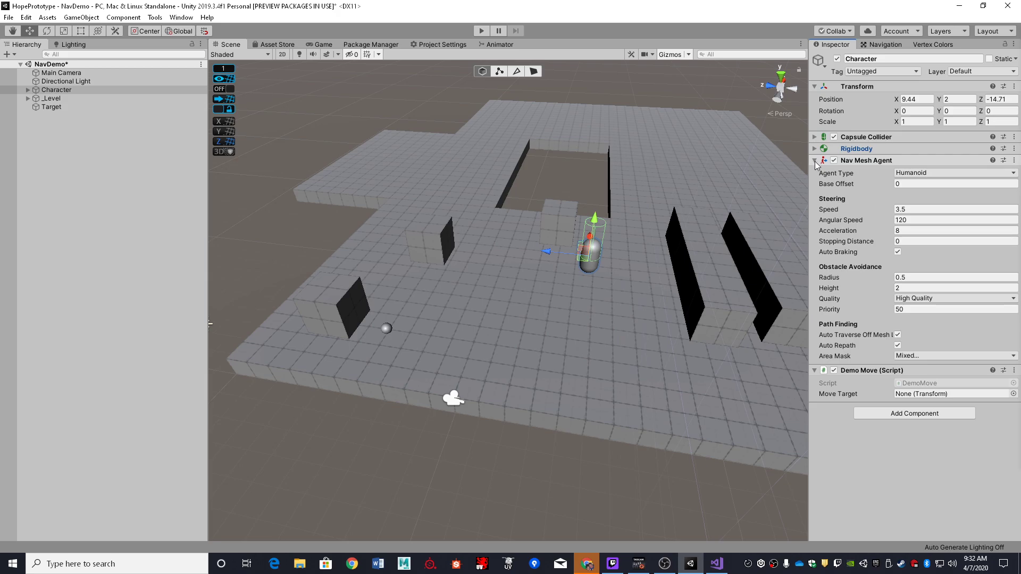
left_click_drag(47, 107, 946, 399)
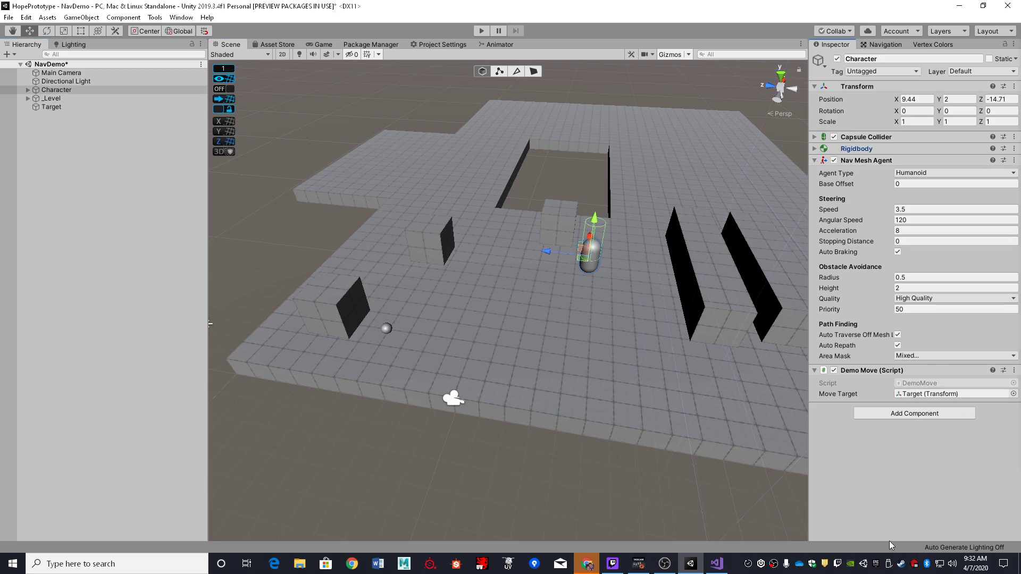
left_click(480, 31)
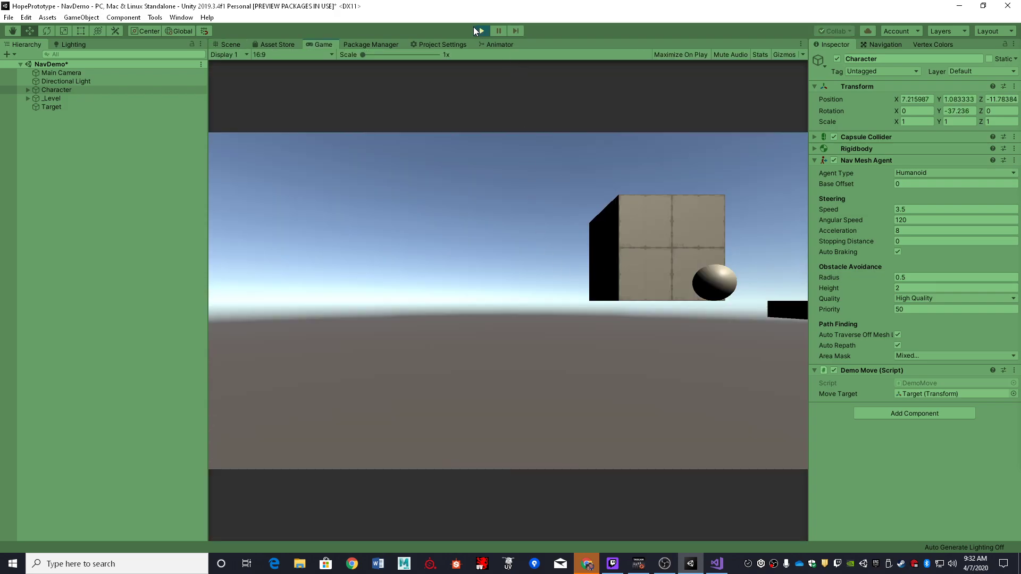
left_click(478, 29)
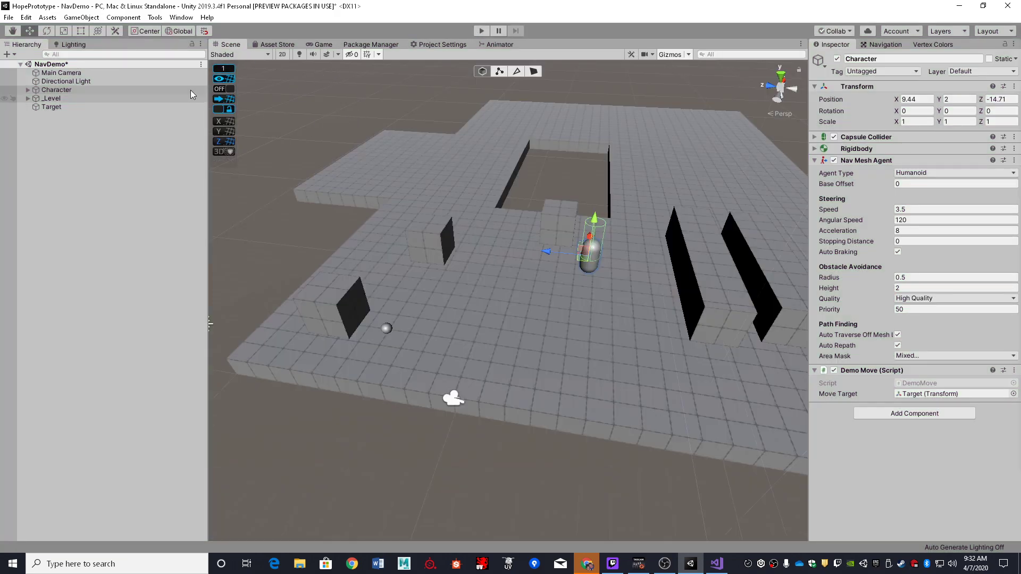
- Align the Main Camera with an elevated scene view that covers the whole level and play-test the scene
left_click(119, 80)
left_click(106, 74)
left_click_drag(477, 197, 483, 222, "alt")
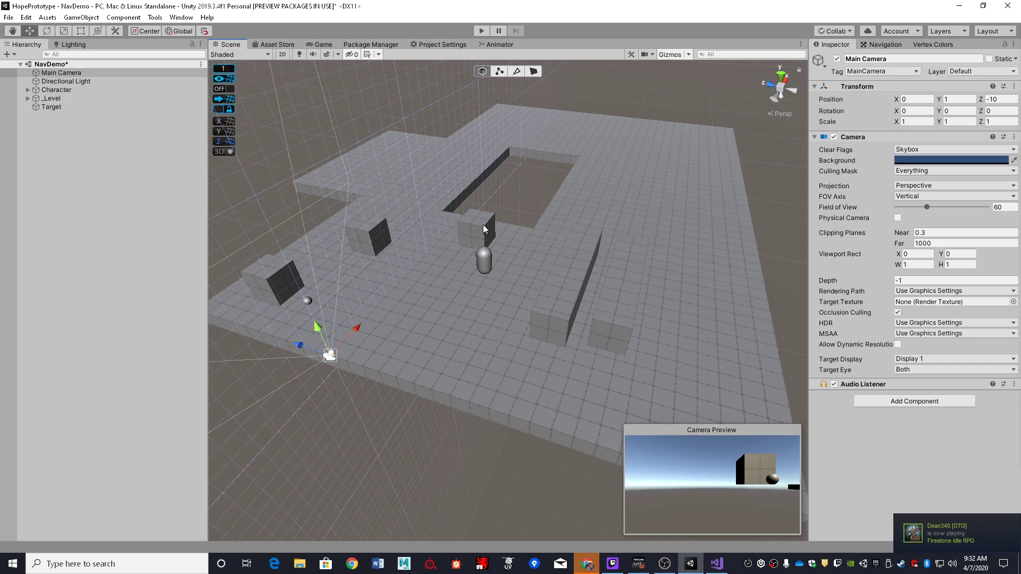
key("ctrl+shift+f")
left_click(476, 31)
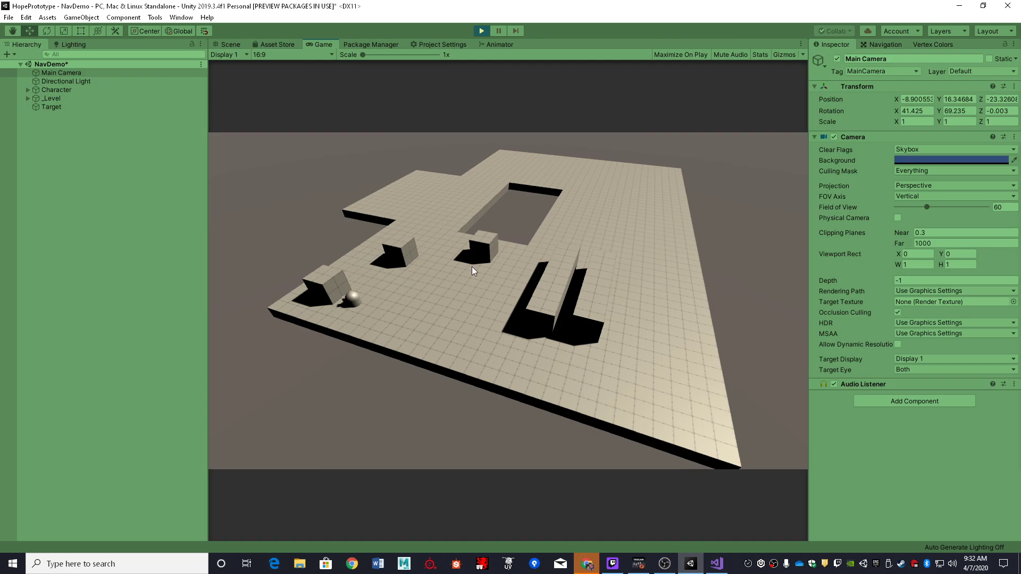
left_click(482, 32)
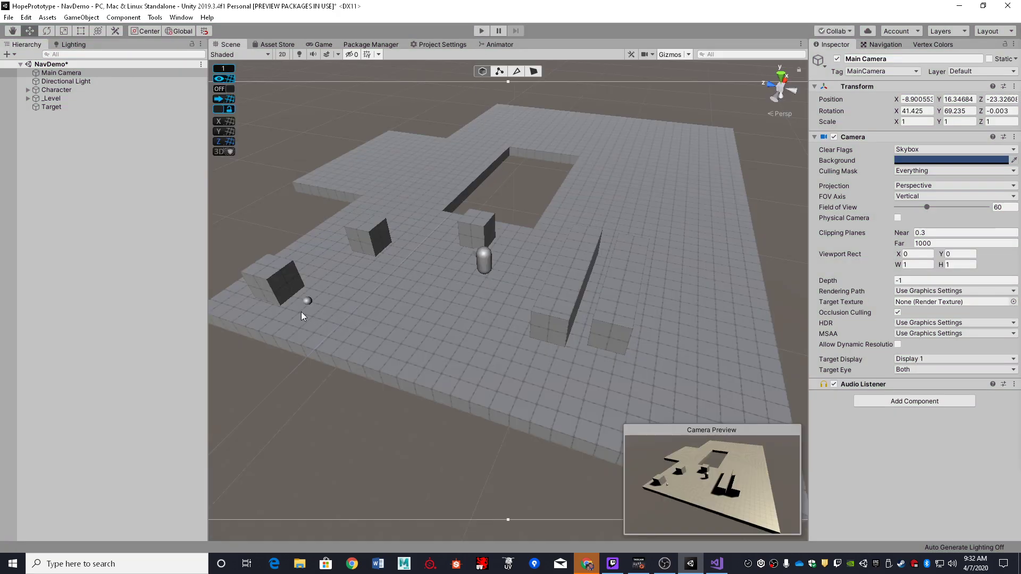
- Set the Base Offset of Character's Nav Mesh Agent to 1 and play-test the movement to the target
left_click(52, 90)
right_click_drag(490, 256, 543, 219)
key("w")
key("s")
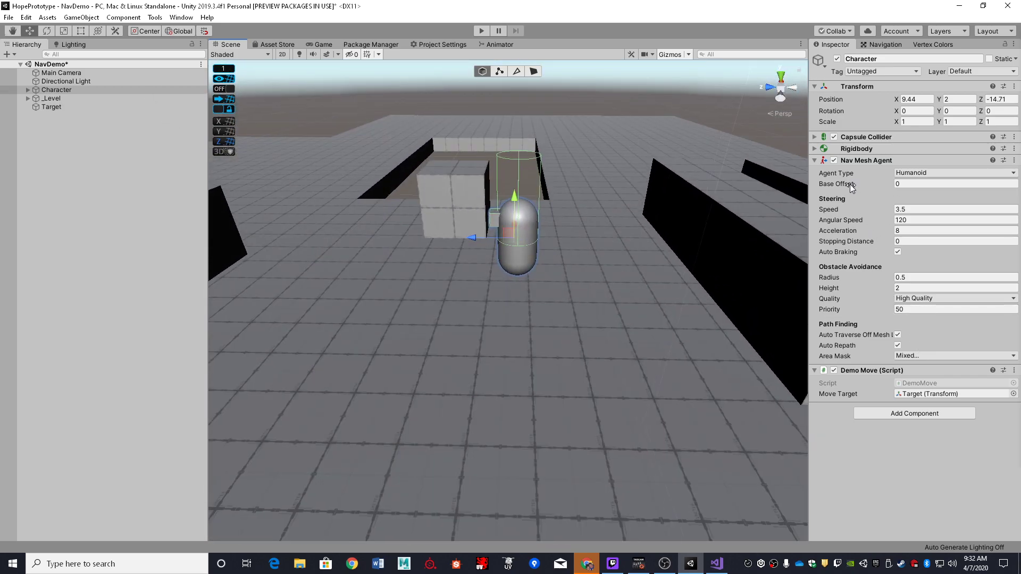
left_click_drag(840, 181, 857, 195)
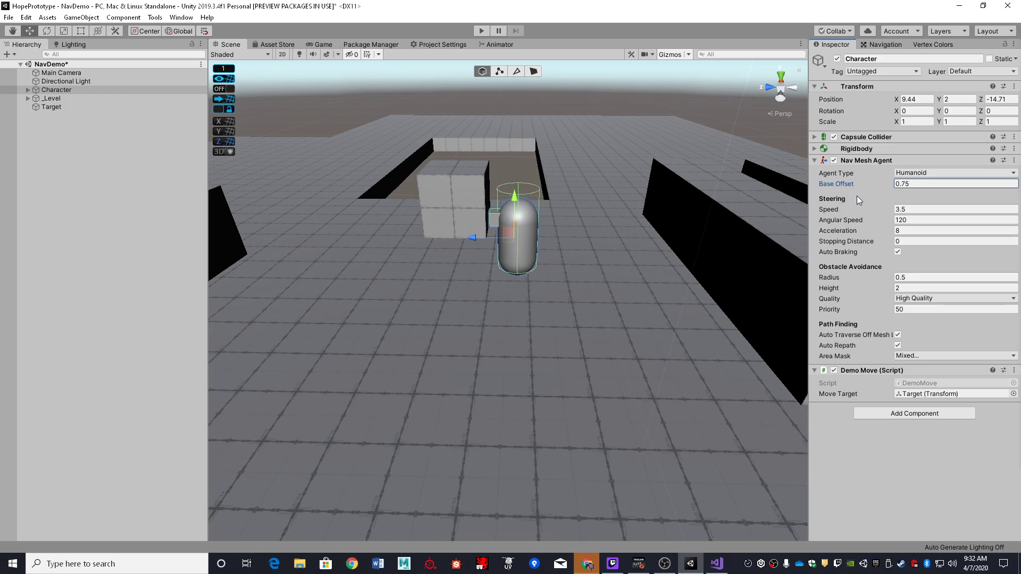
left_click(926, 183)
type("1")
key("w")
right_click_drag(670, 267, 680, 238)
key("d")
key("a")
key("s")
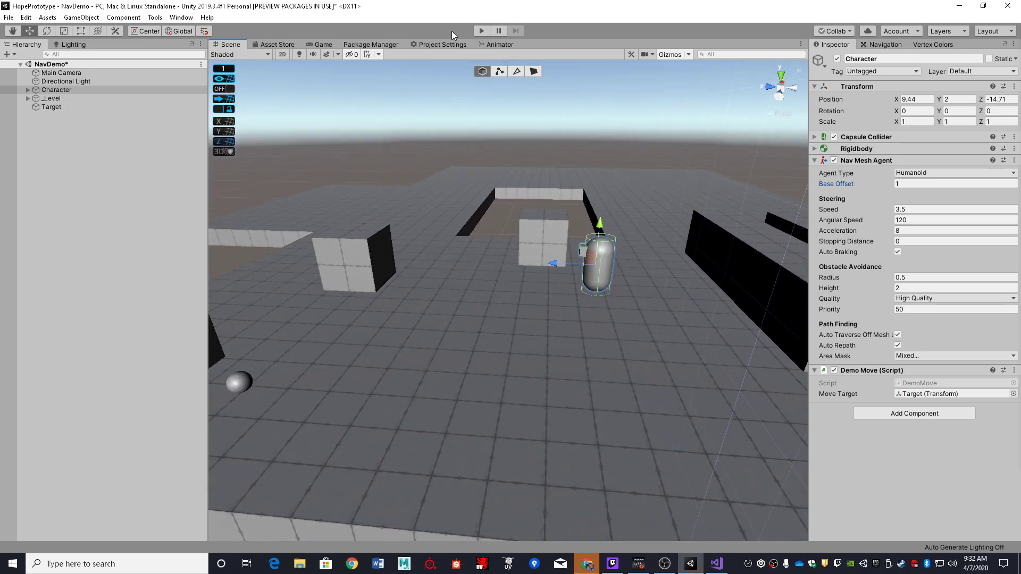
left_click(482, 31)
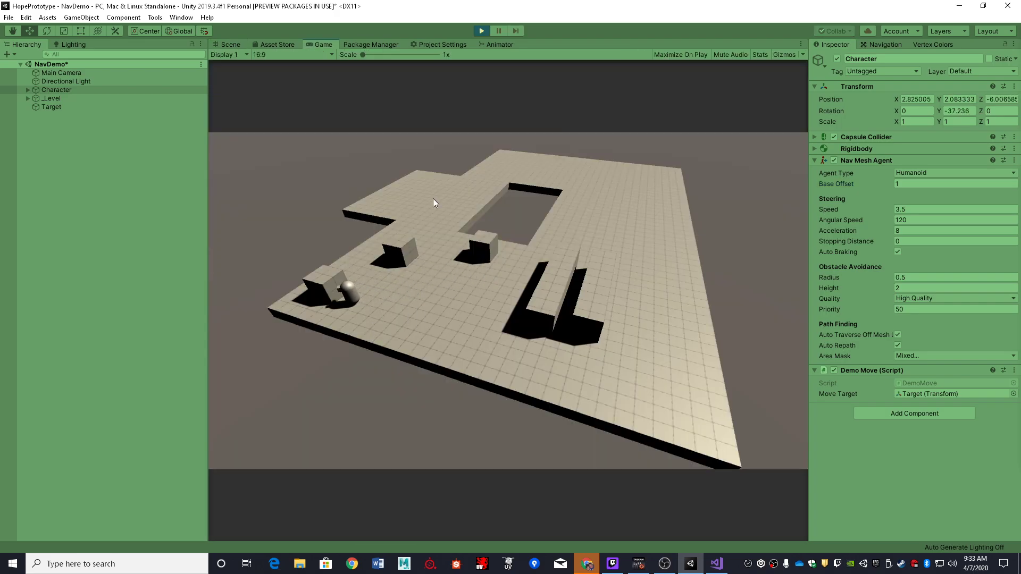
left_click(481, 33)
- Move Target near the inner corner of the side platform, to about X 16.97, Y 1.25, Z -0.87, and play-test the scene
right_click_drag(306, 308, 306, 340)
left_click(53, 106)
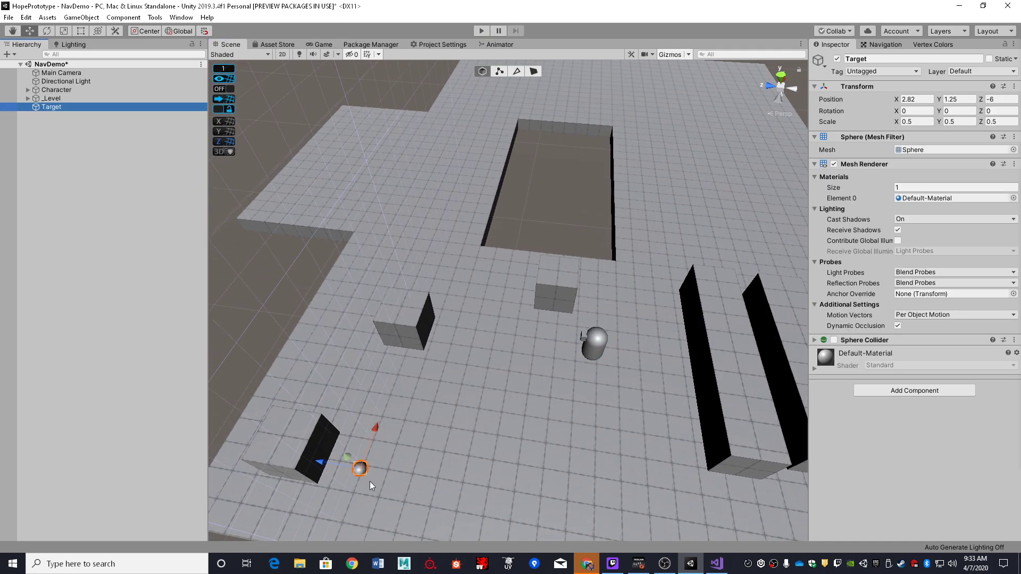
left_click_drag(358, 471, 374, 225)
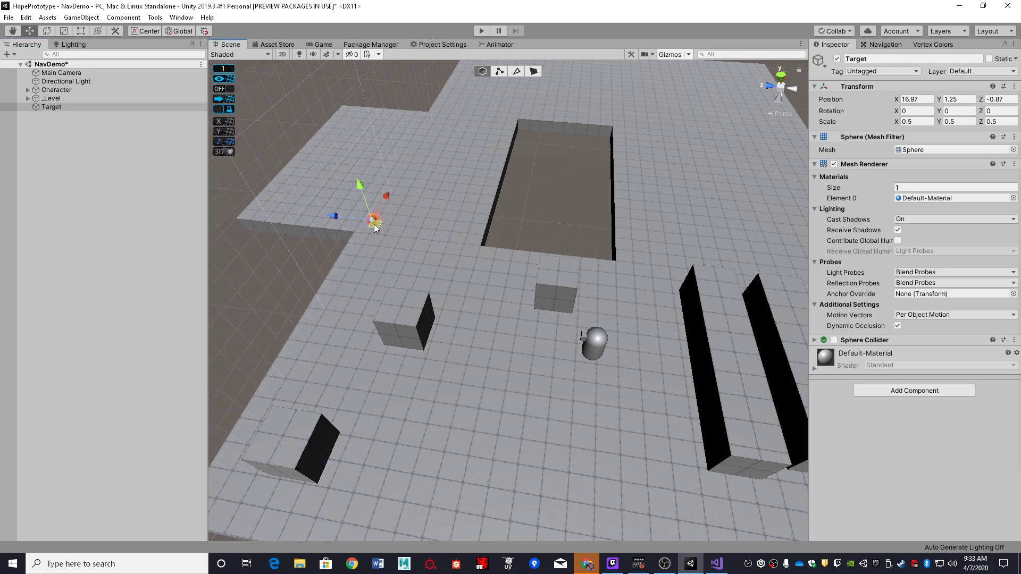
left_click(480, 30)
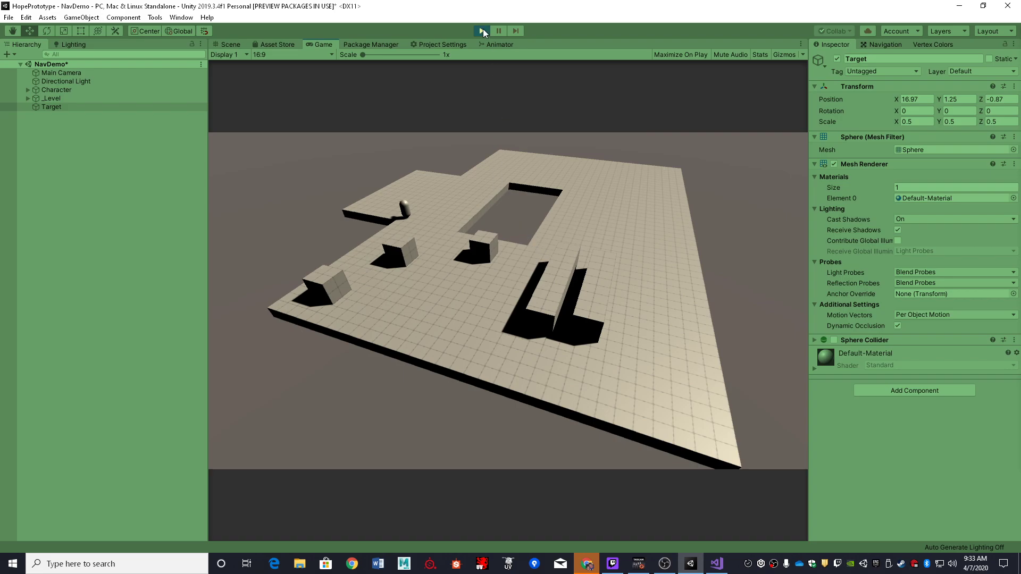
left_click(482, 31)
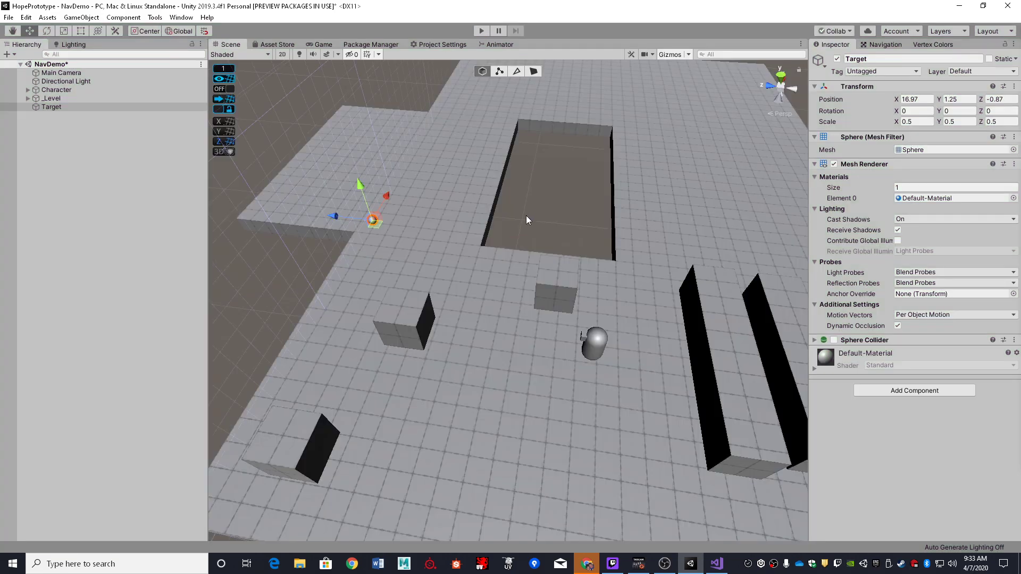
- Move Target beyond the far corner of the floor opening, to about X 33.73, Y 1.25, Z -16.71, and play-test the scene
left_click_drag(375, 221, 625, 118)
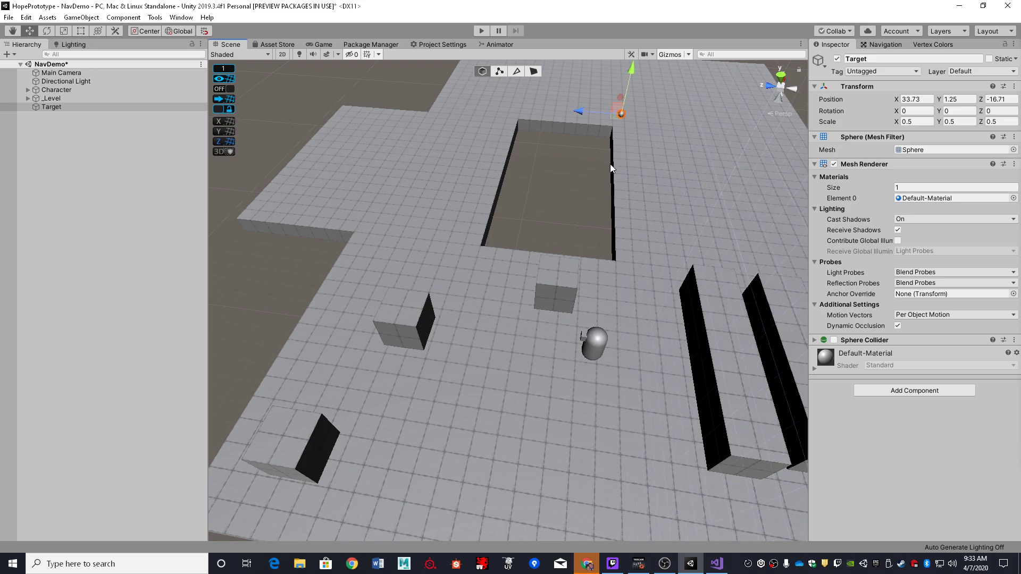
left_click(481, 30)
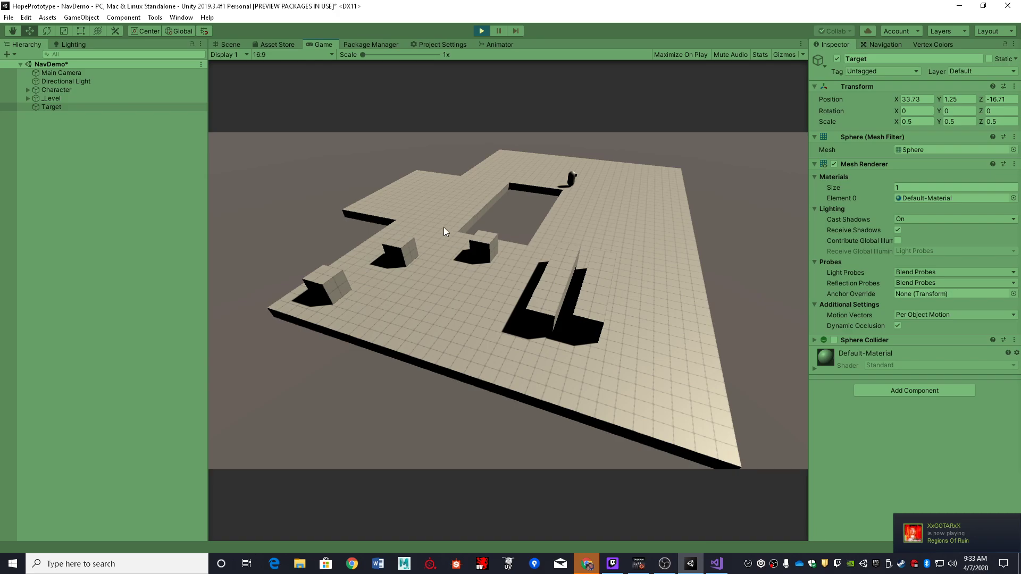
left_click(481, 31)
- Try Target at about X 33.73, Y -7.17, Z -25.35 and play-test the scene
left_click_drag(615, 112, 686, 204)
left_click(481, 31)
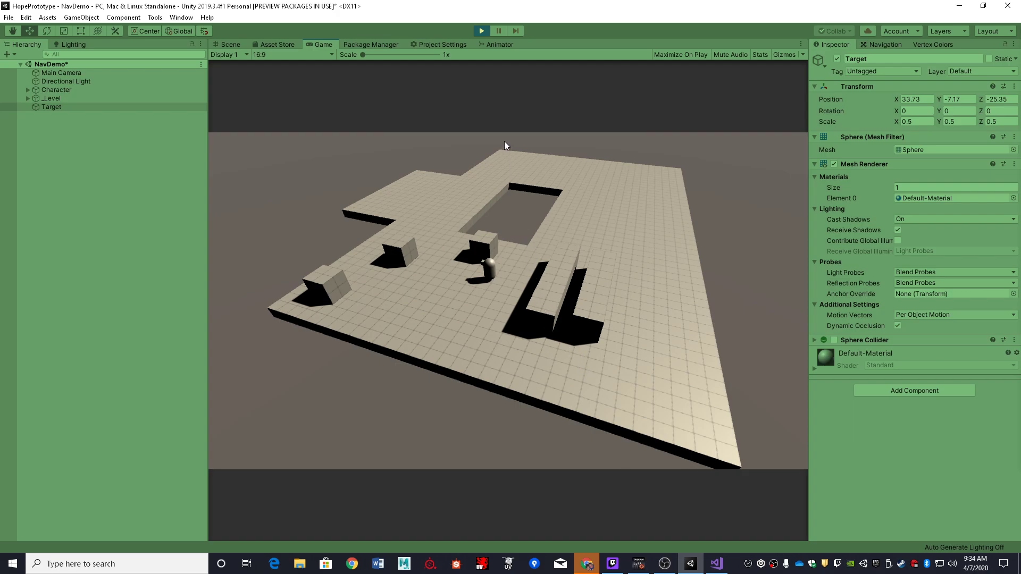
left_click(480, 30)
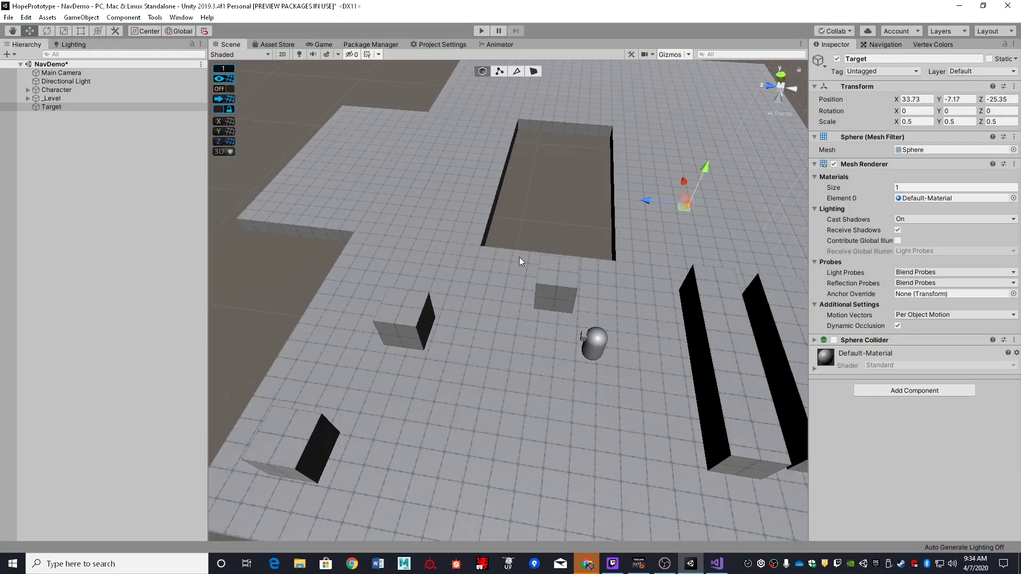
- Reposition Target on the floor behind the two long walls, at about X 21.75, Y 1.25, Z -20.5, and play-test the scene
left_click_drag(691, 203, 681, 216)
left_click(482, 30)
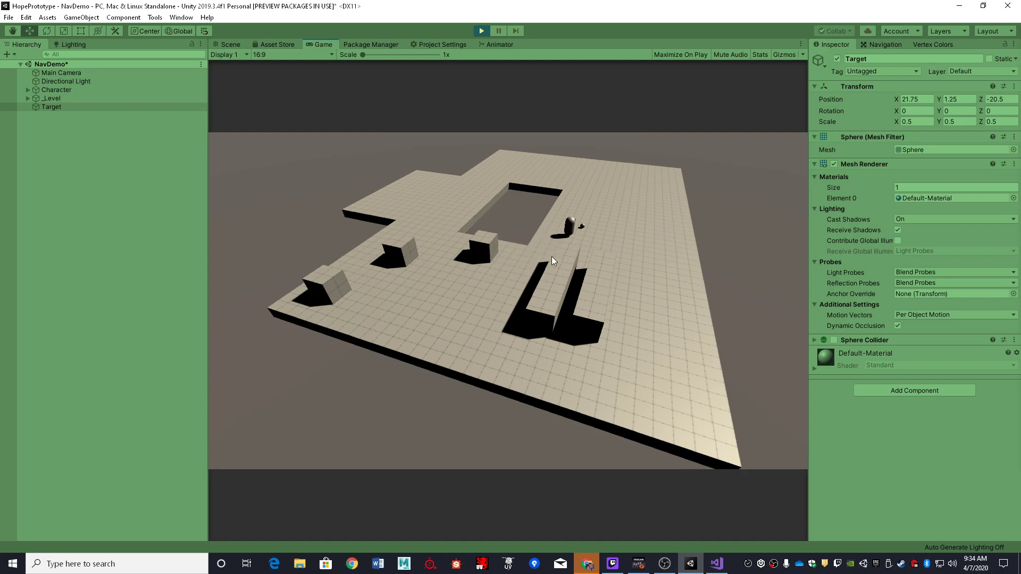
left_click(482, 32)
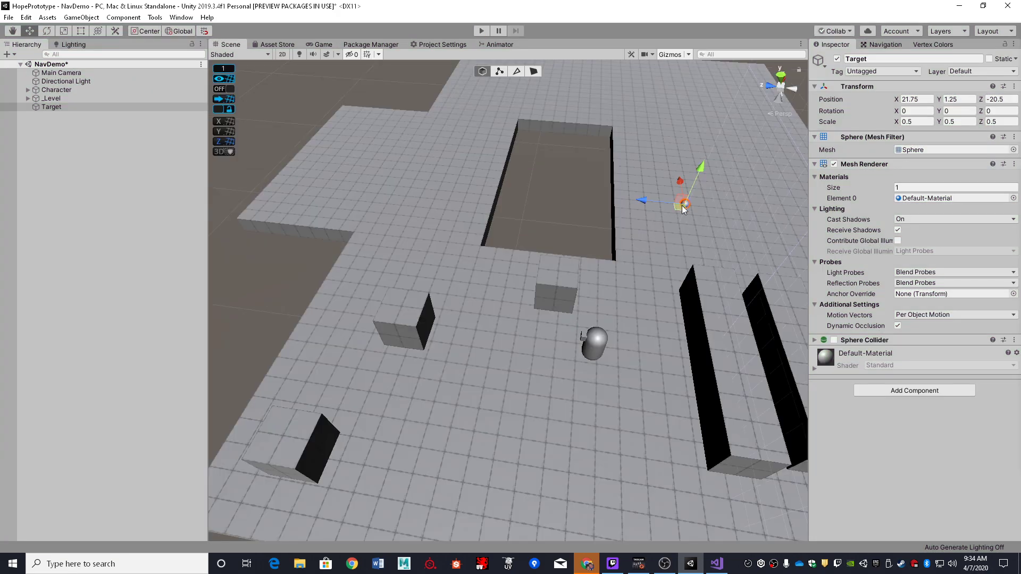
- Move Target farther back on the floor, to about X 27.23, Y 1.25, Z -21.76, and play-test the path
left_click_drag(683, 206, 693, 161)
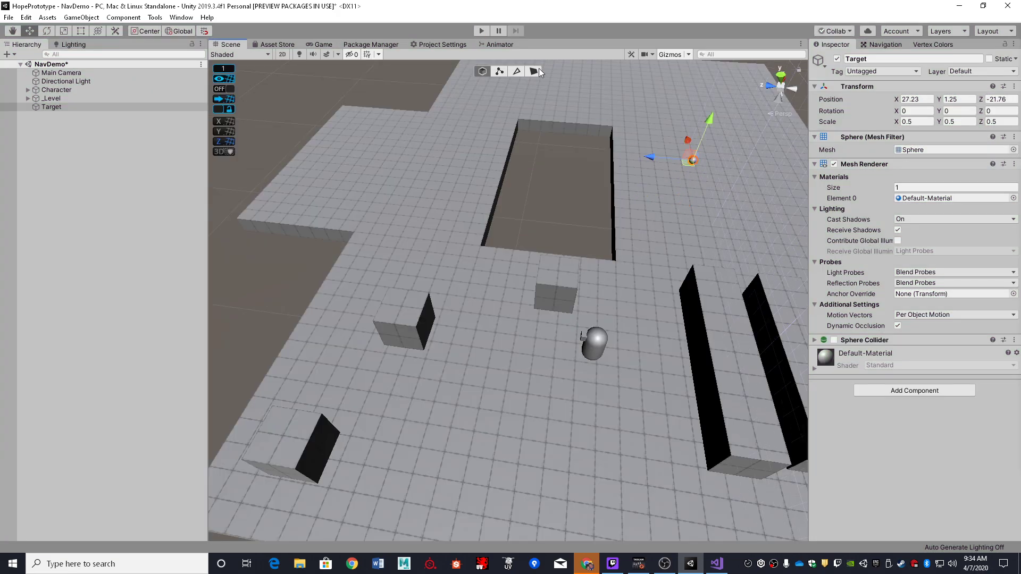
left_click(480, 32)
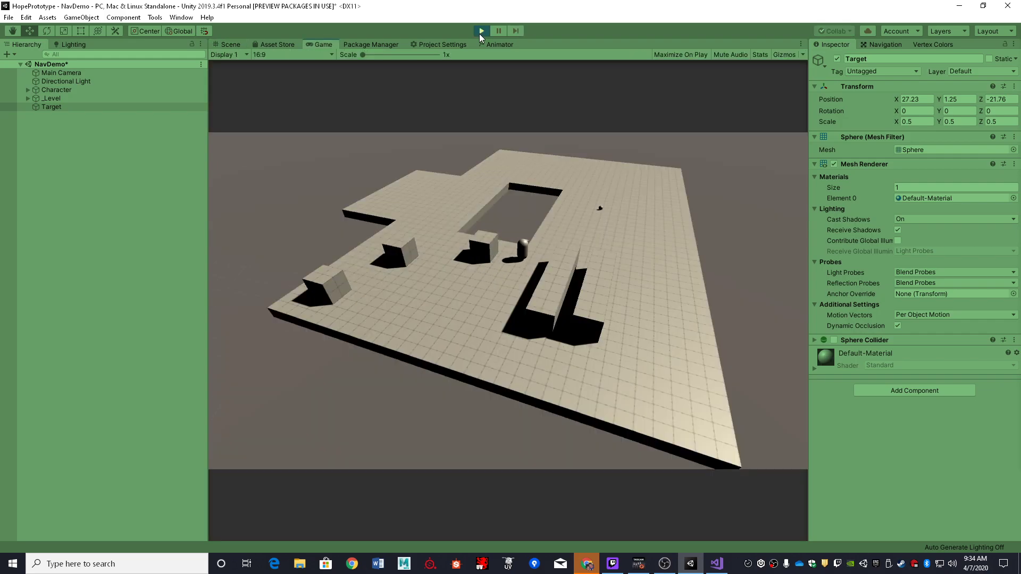
left_click(481, 32)
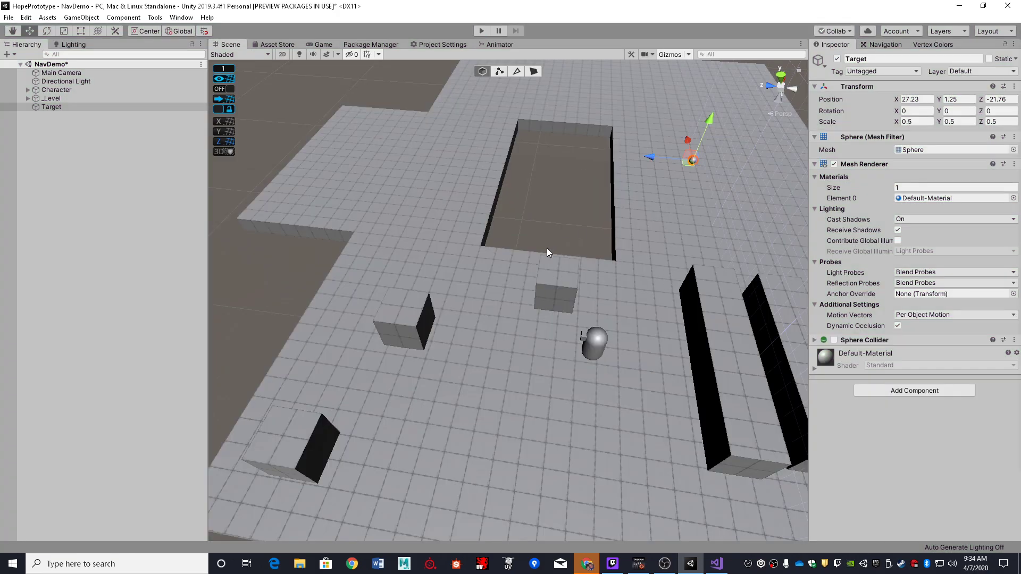
- Review the NavMesh bake, agent type and area cost settings with the level's floor Cube selected
left_click(483, 347)
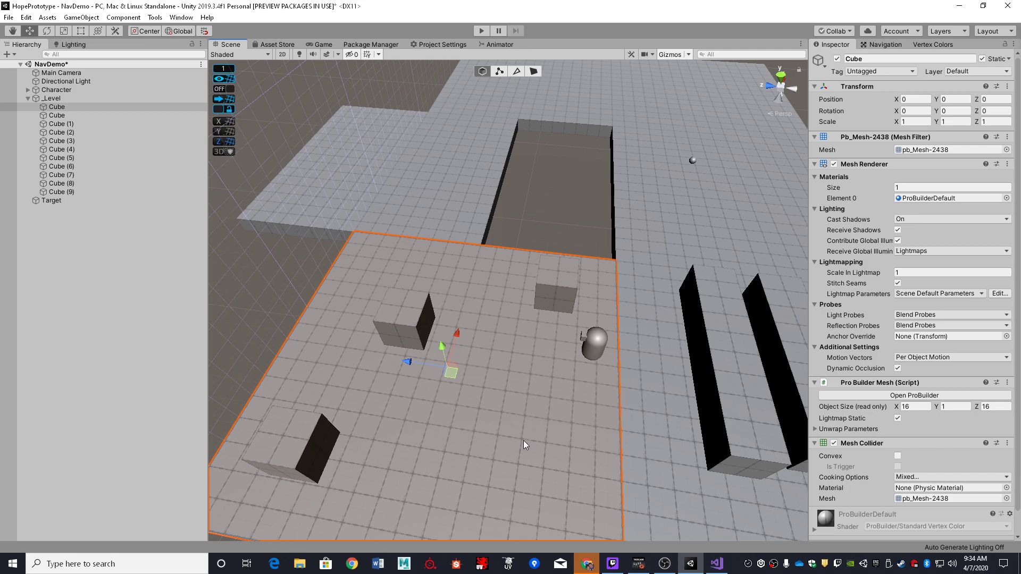
right_click_drag(541, 366, 535, 313)
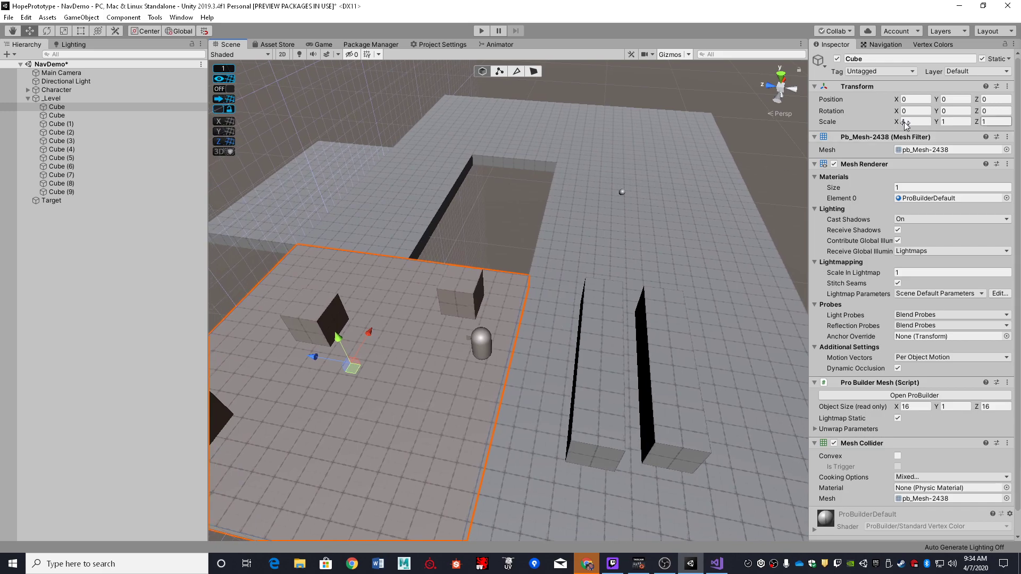
left_click(882, 46)
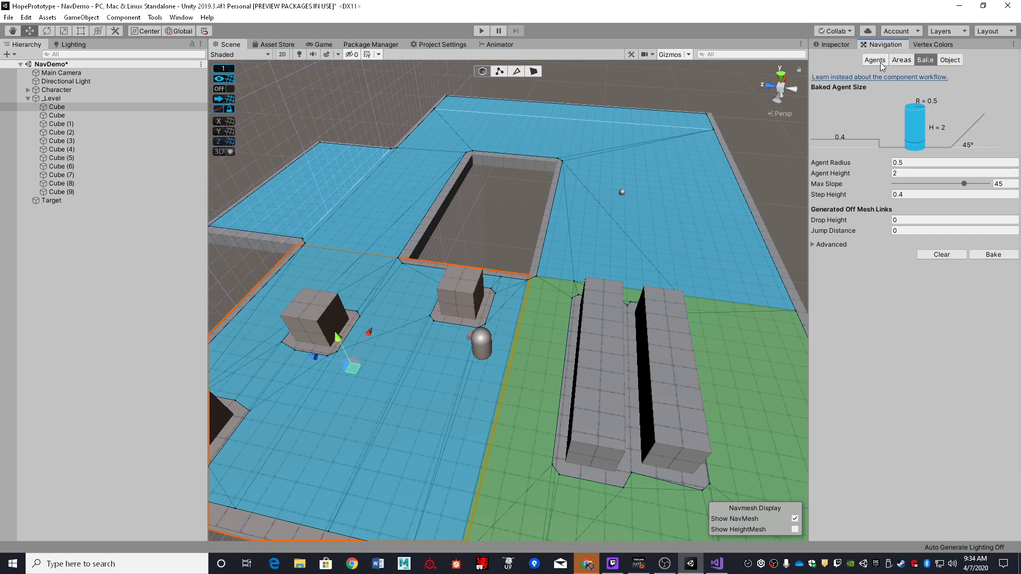
left_click(875, 60)
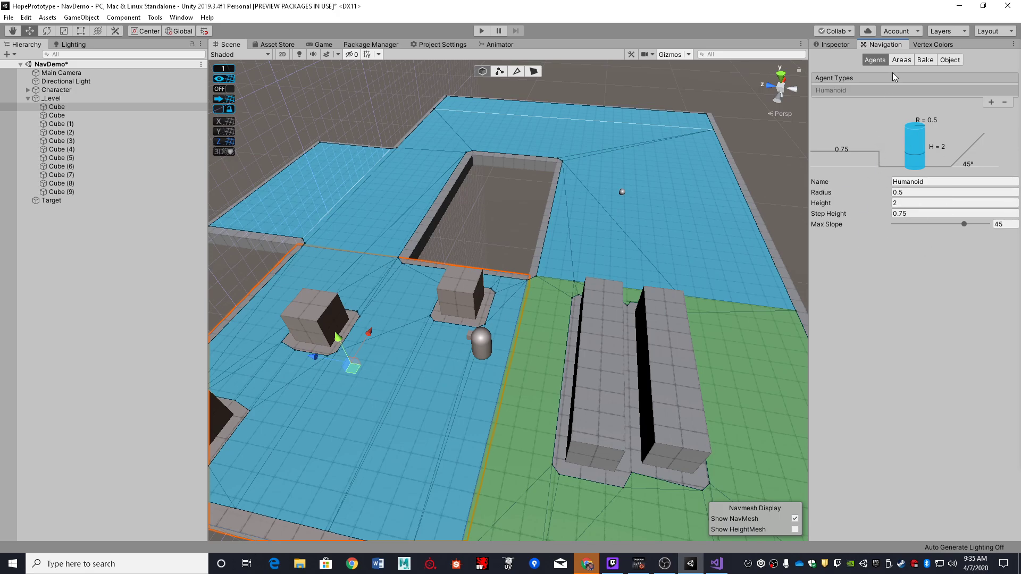
left_click(902, 60)
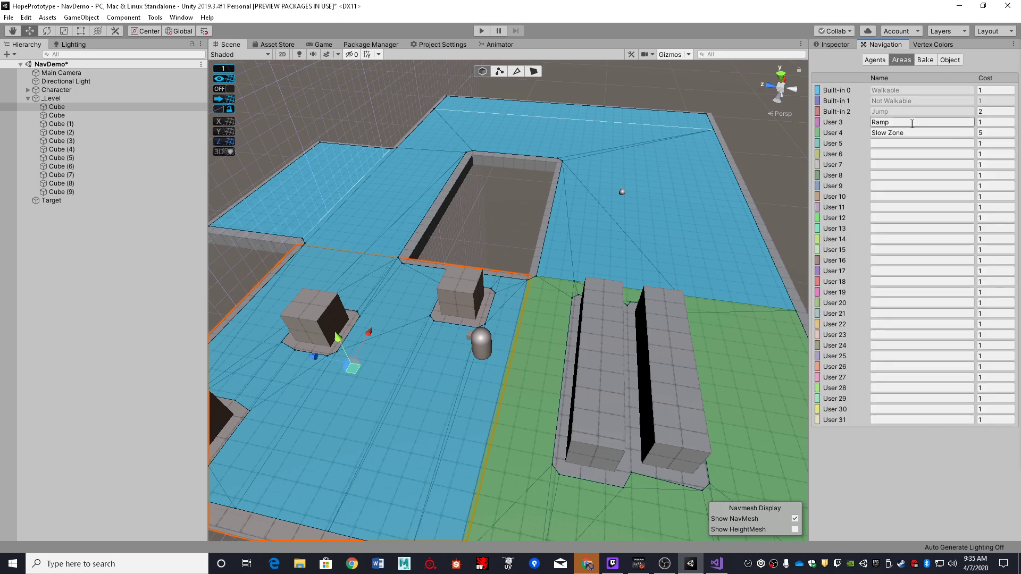
left_click(924, 59)
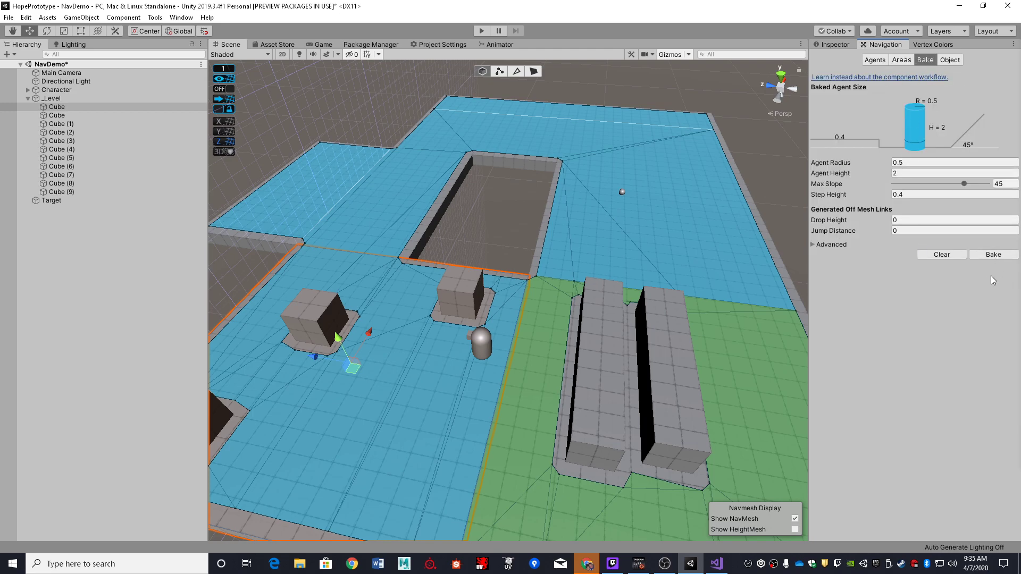
left_click(880, 60)
- Examine the baked NavMesh across the level and the navigation object settings of the long wall nearest the Character
right_click_drag(526, 128, 508, 141)
key("s")
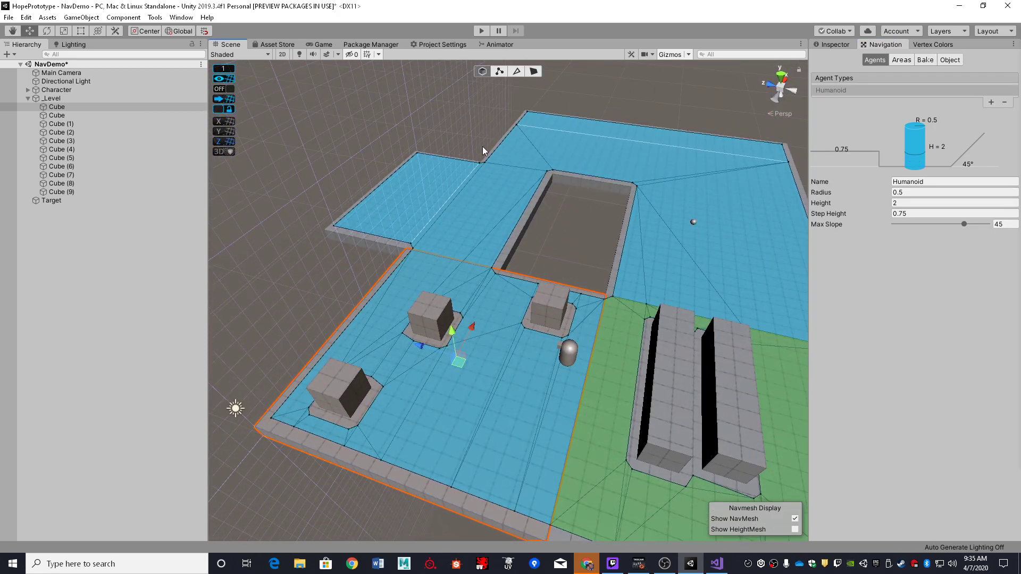
right_click_drag(571, 212, 656, 182)
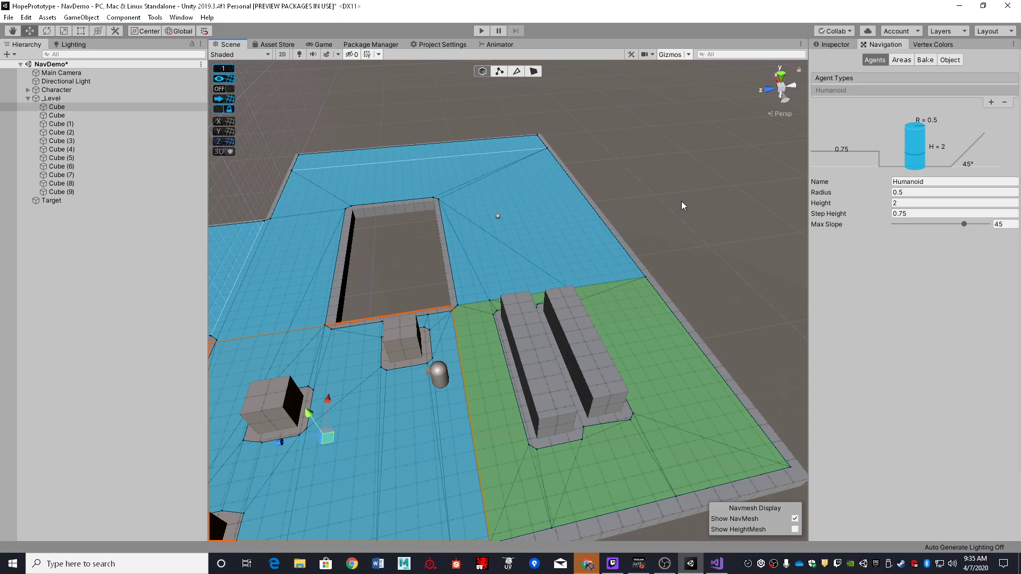
right_click_drag(659, 250, 580, 282)
key("d")
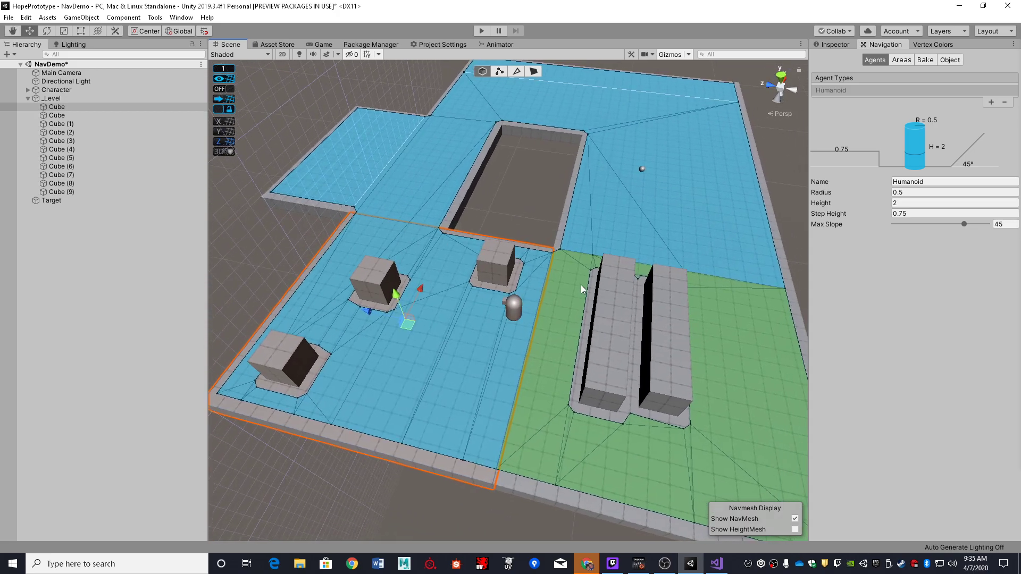
left_click(610, 314)
left_click(949, 62)
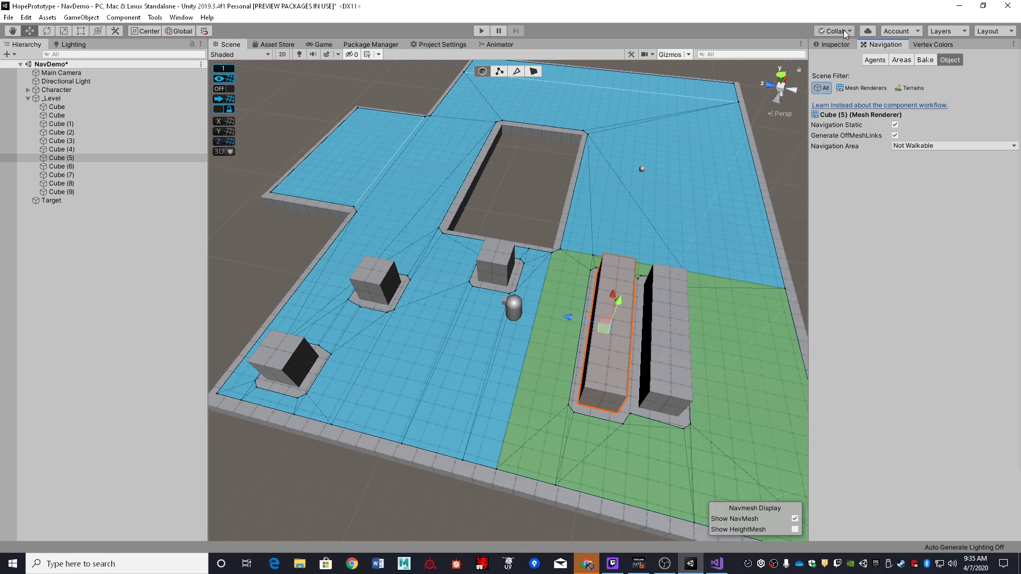
- Review the Character's Nav Mesh Agent component and the SetDestination call of DemoMove.cs in Visual Studio, and return to Unity
left_click(838, 44)
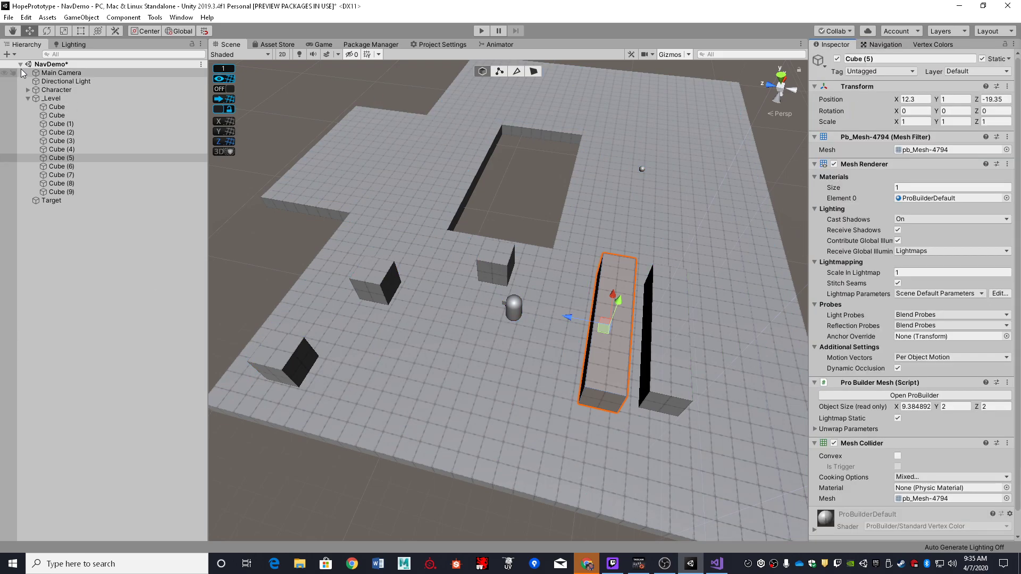
left_click(72, 87)
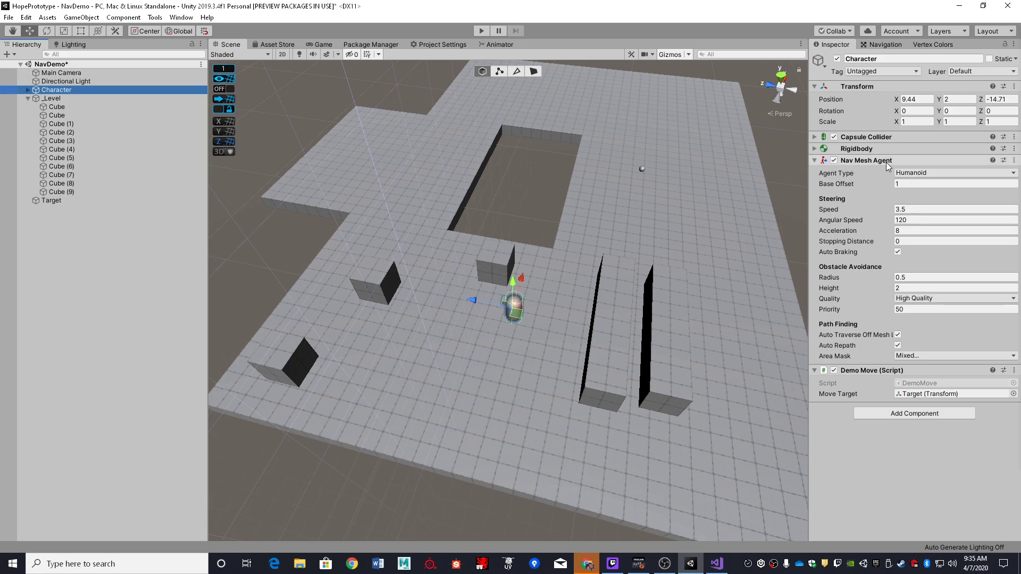
left_click(718, 564)
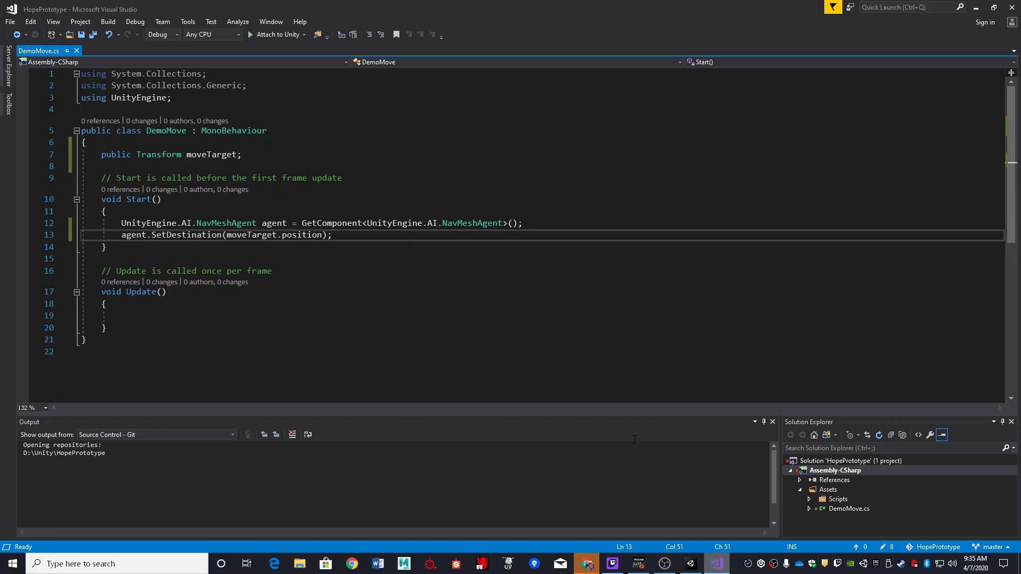
double_click(186, 234)
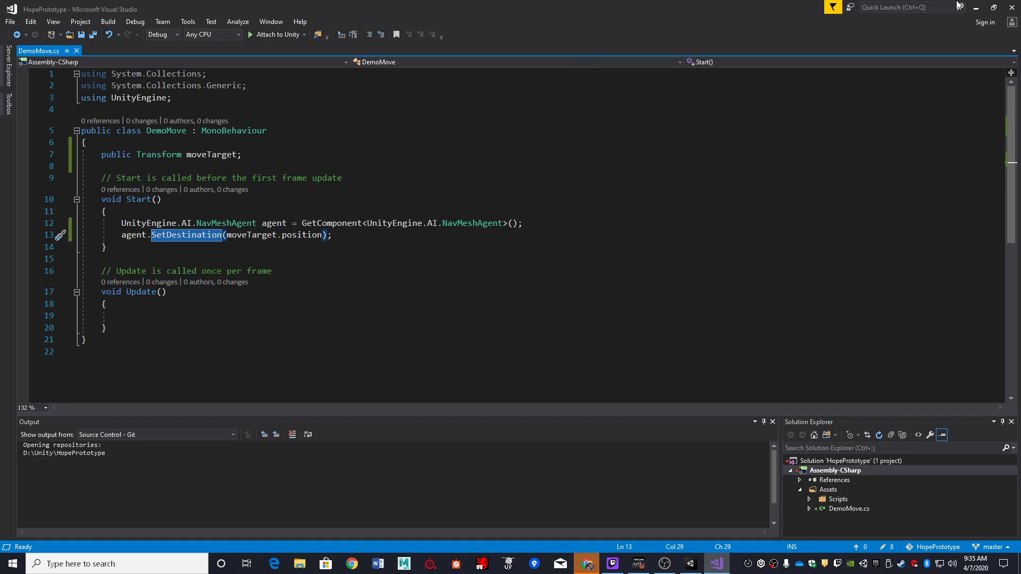
left_click(976, 7)
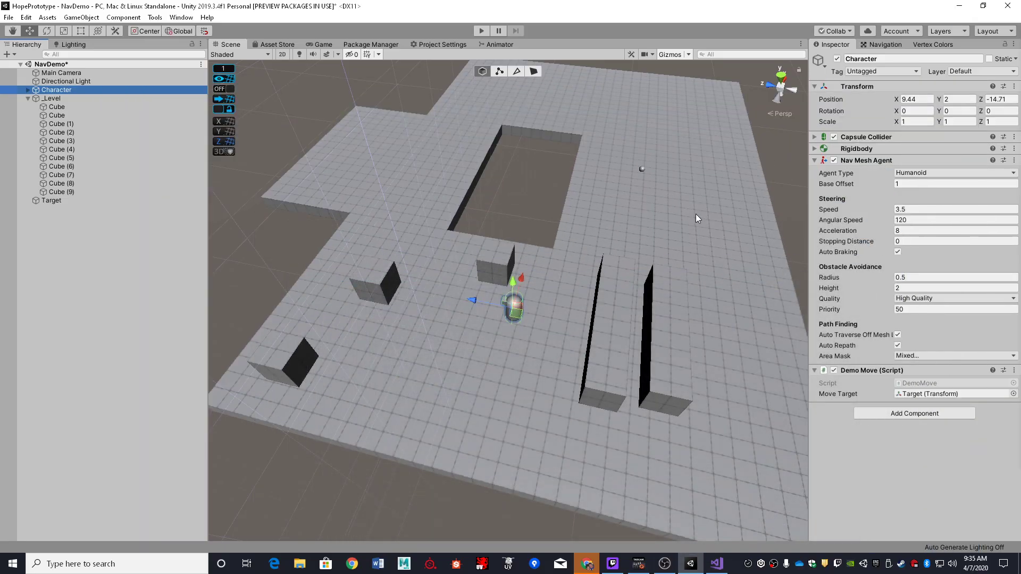